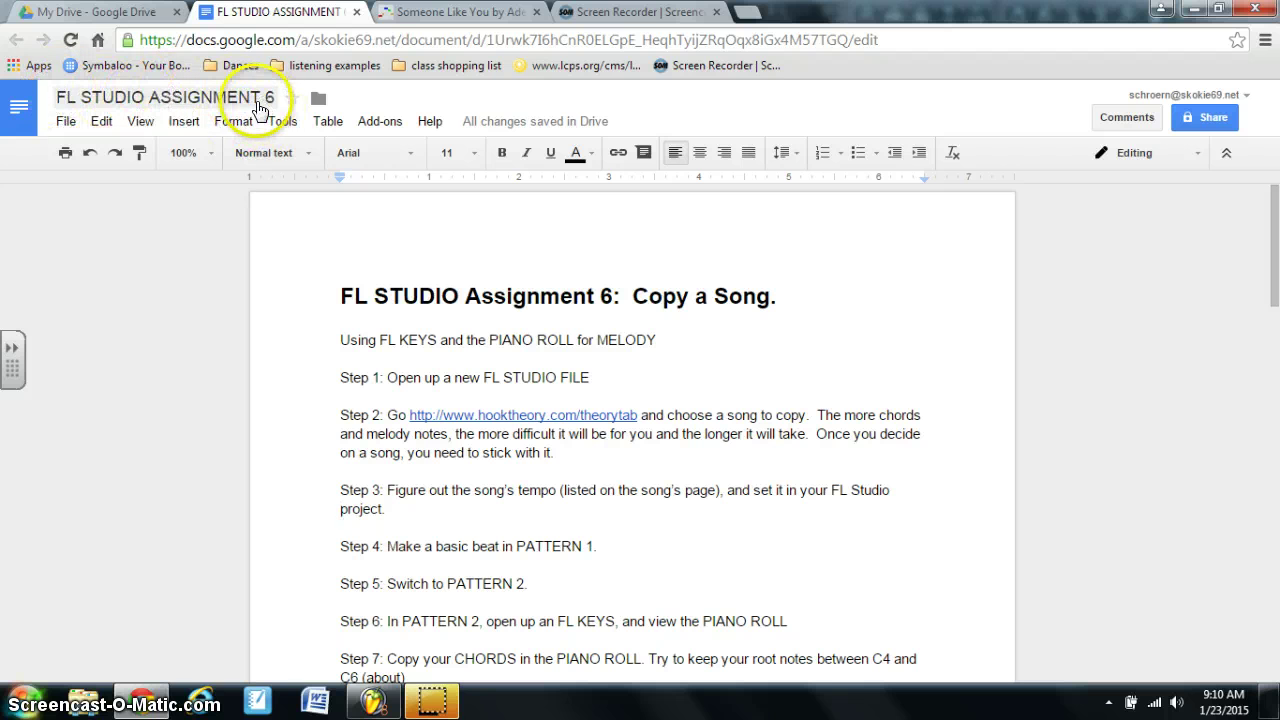
Switch to FL Studio and start a new project from the Minimal Basic template, discarding changes to the untitled project.
scroll(548, 330, down, 1)
scroll(548, 330, down, 2)
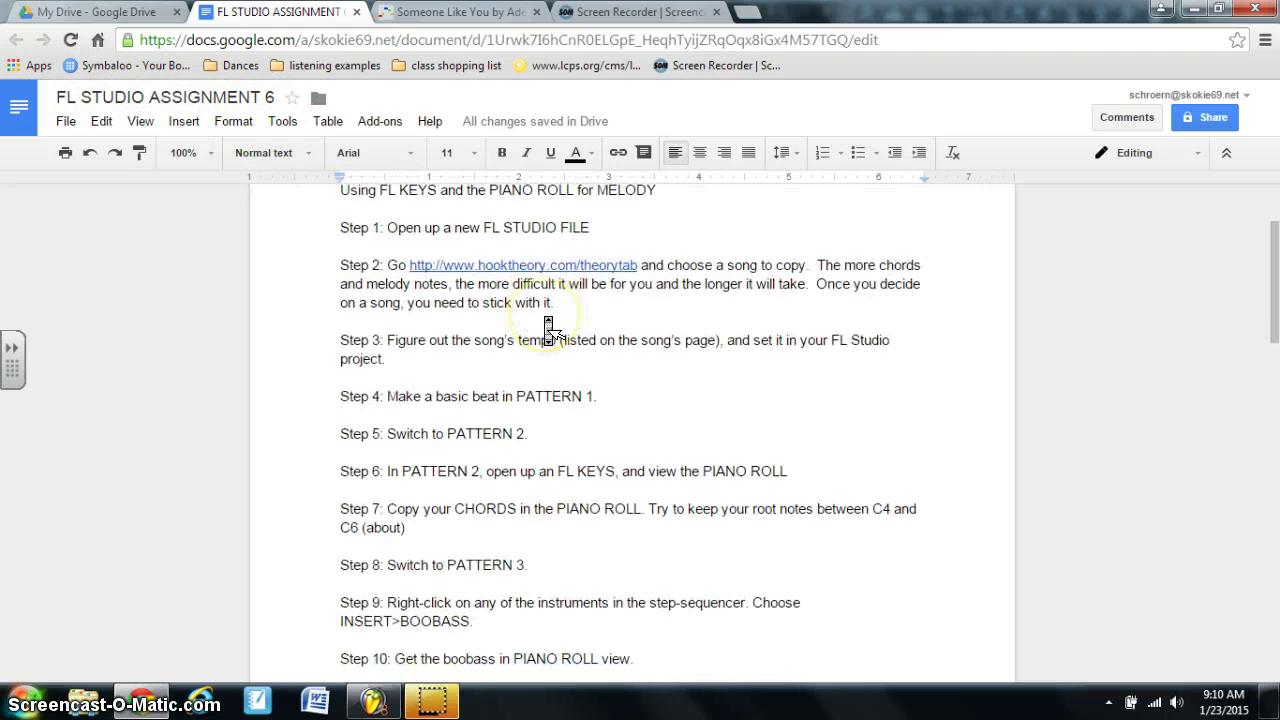
scroll(600, 329, up, 1)
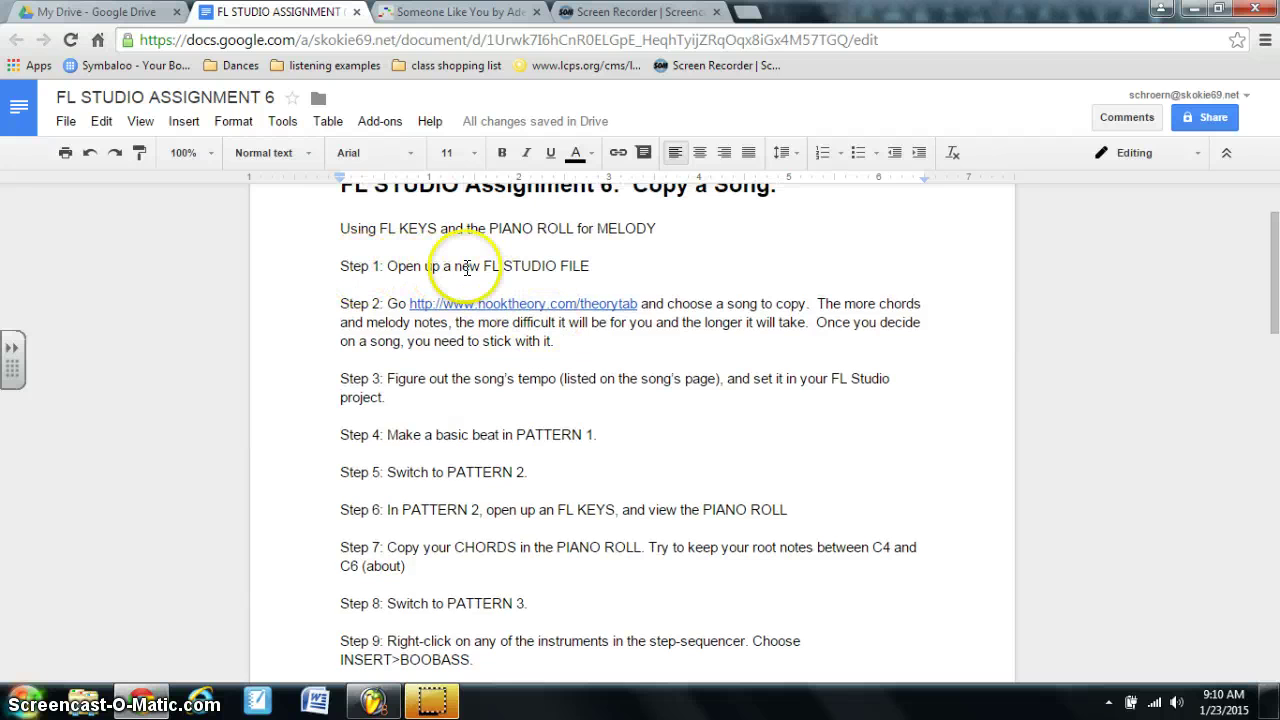
click(375, 700)
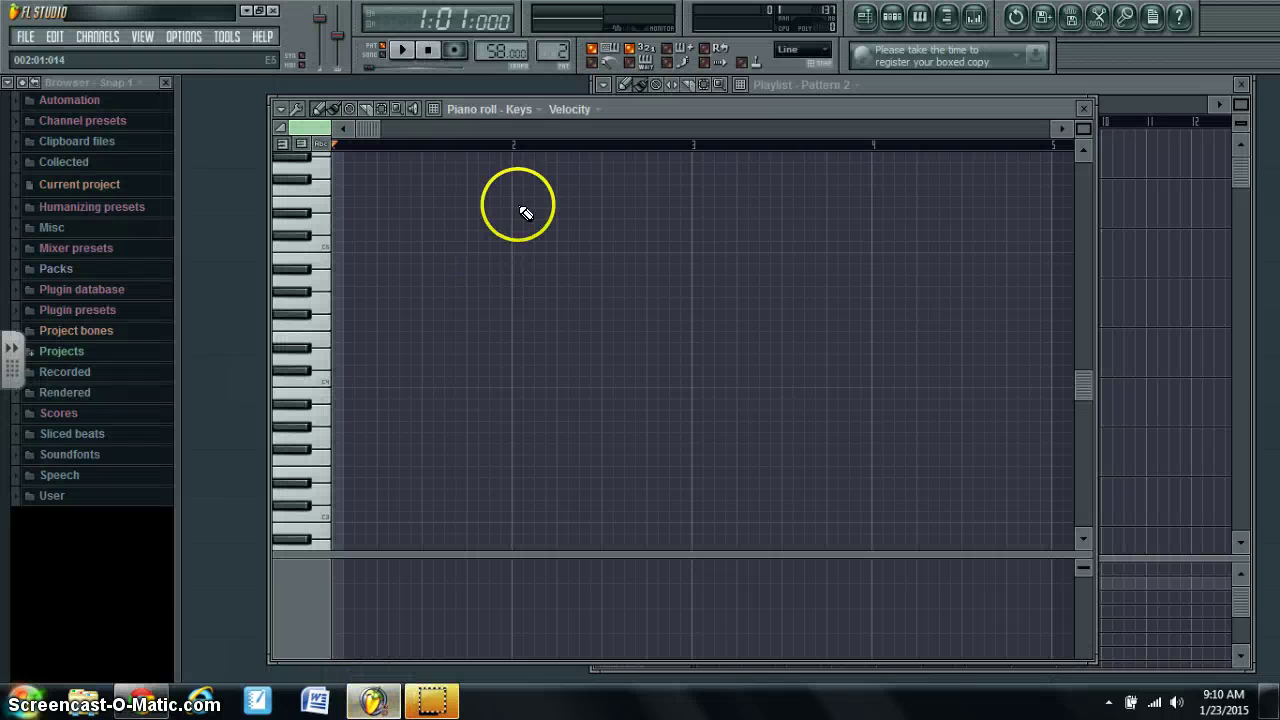
click(25, 37)
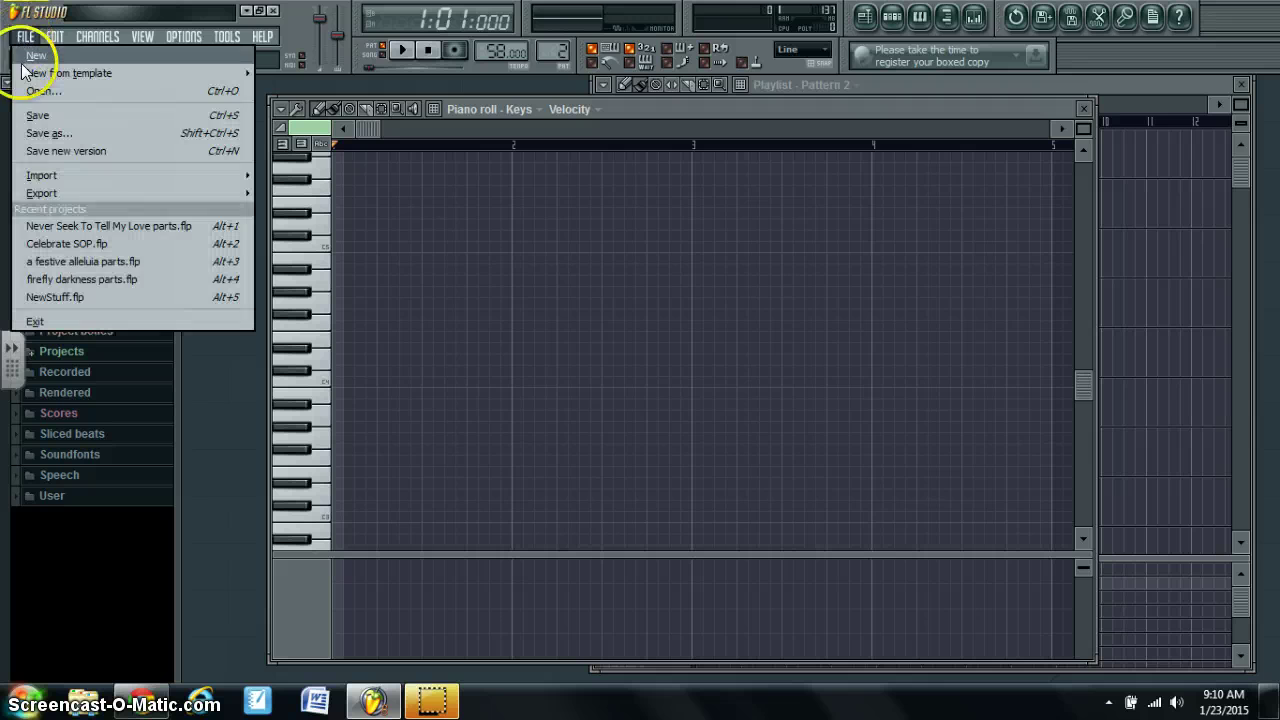
mouse_move(229, 76)
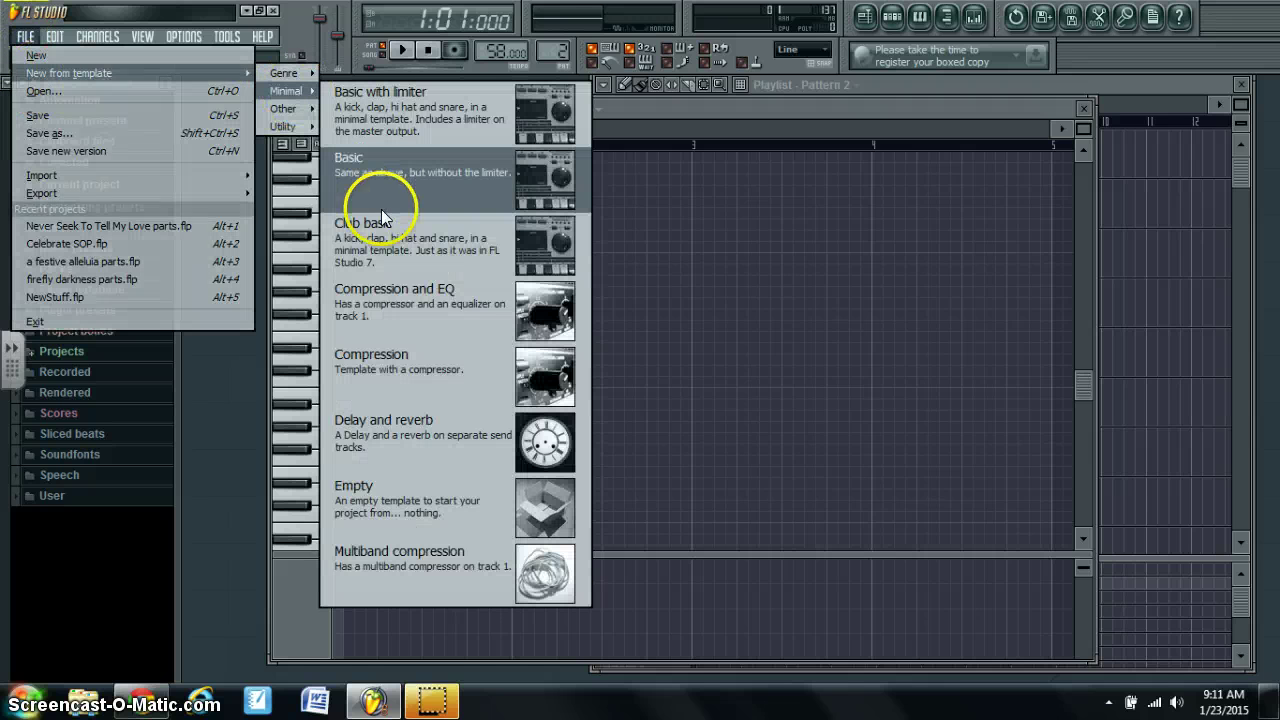
click(418, 192)
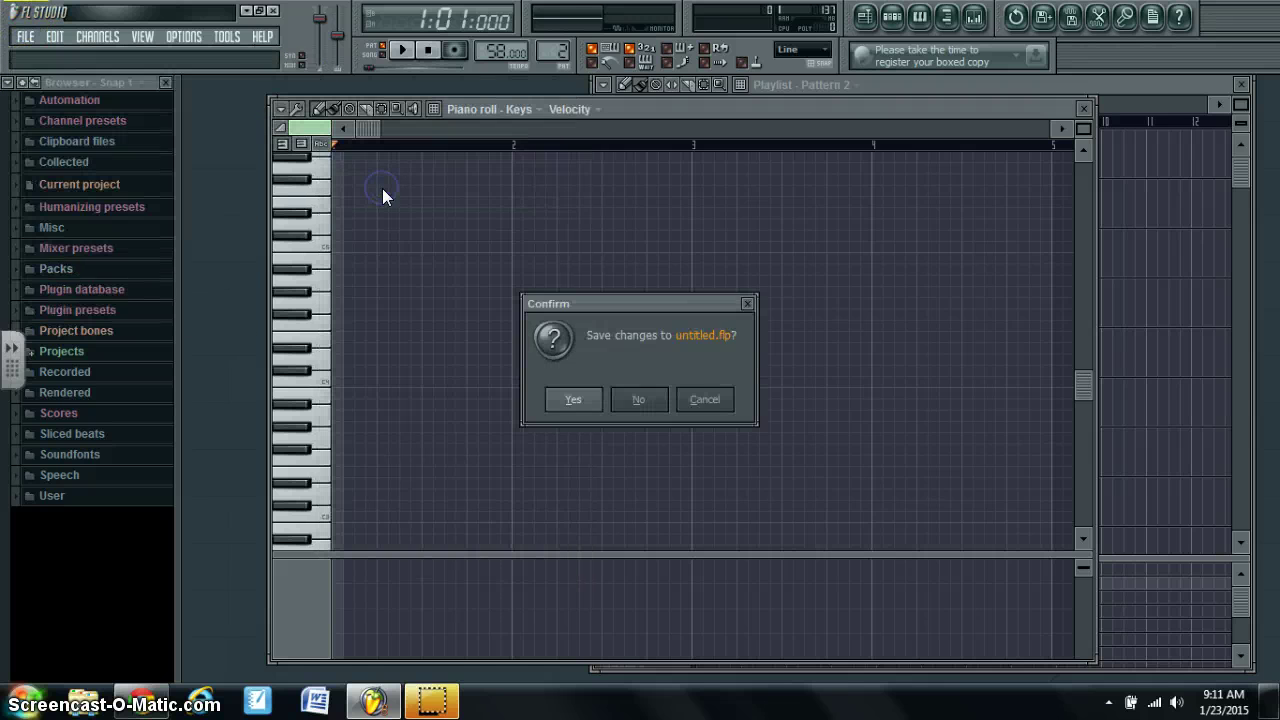
click(643, 400)
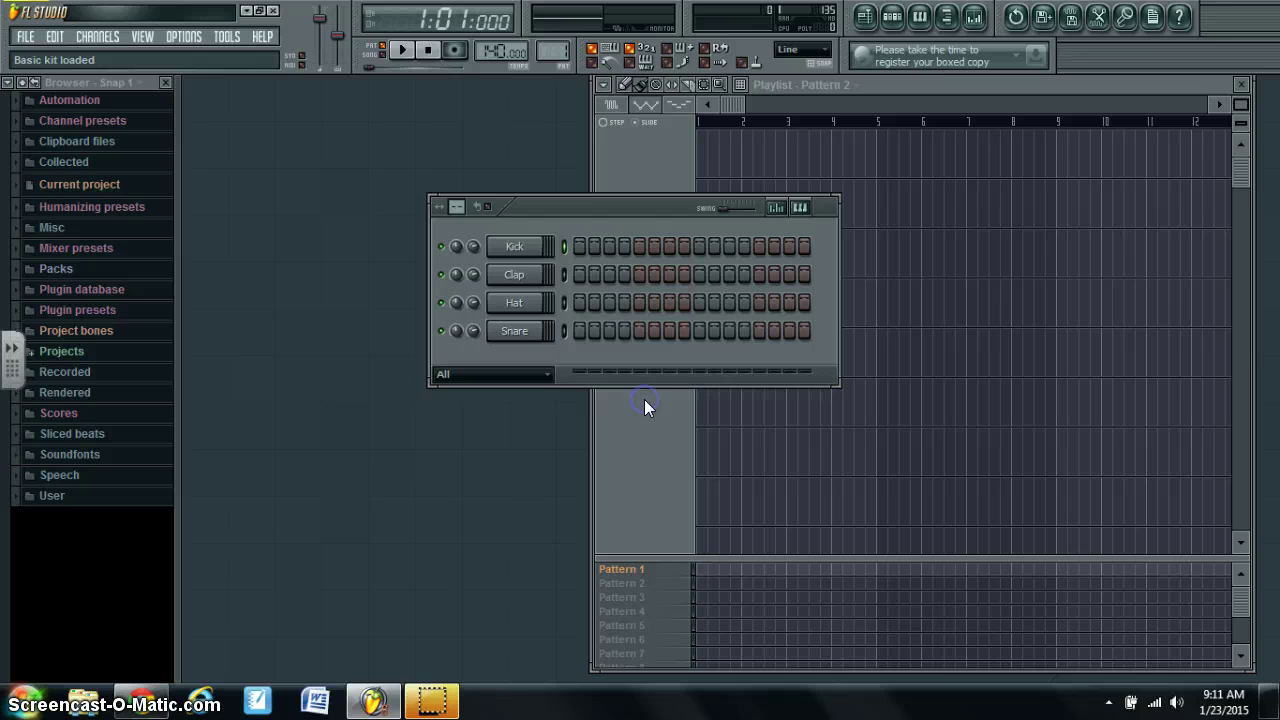
Return to the assignment document in Chrome, open its hooktheory.com/theorytab link, and close the old Someone Like You page.
click(141, 698)
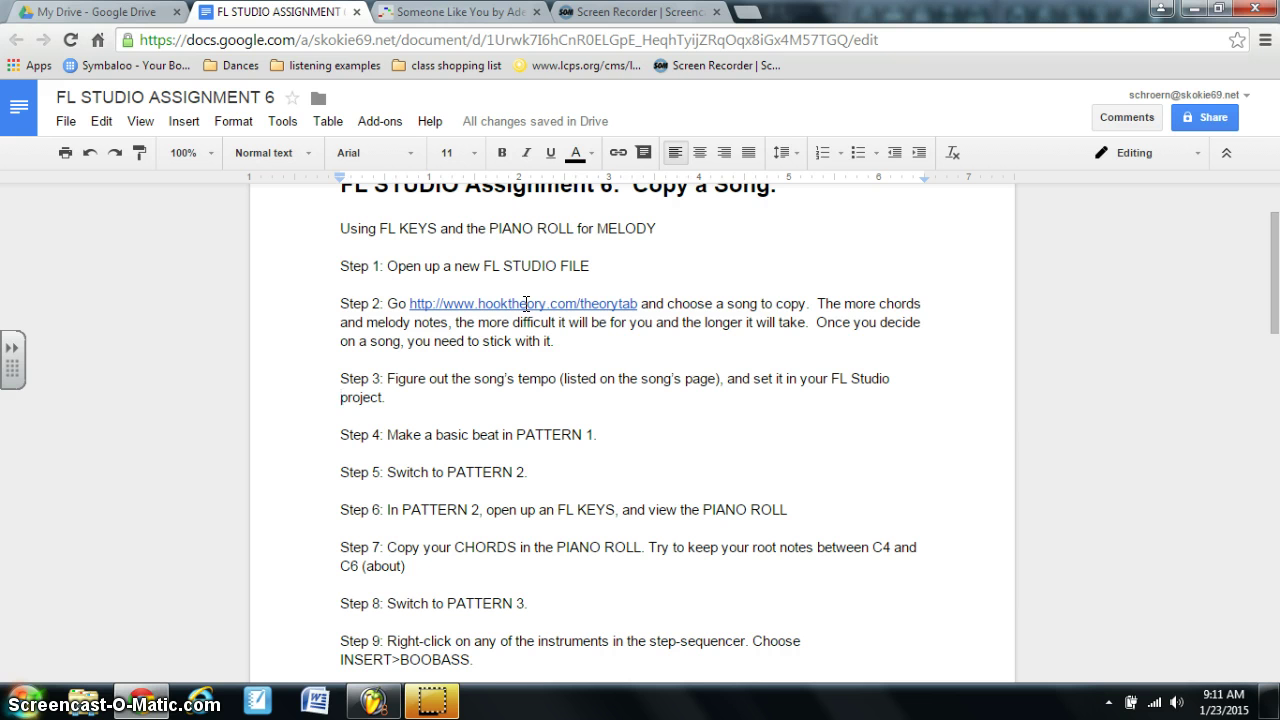
click(526, 303)
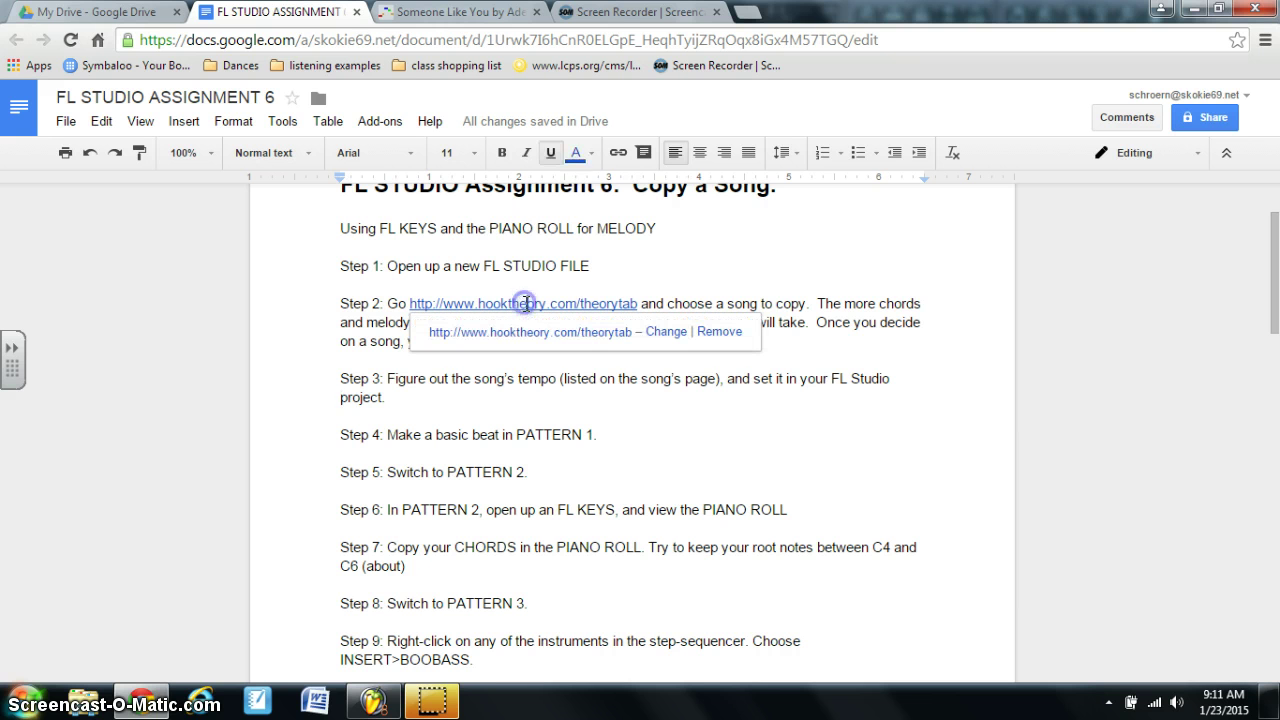
click(524, 332)
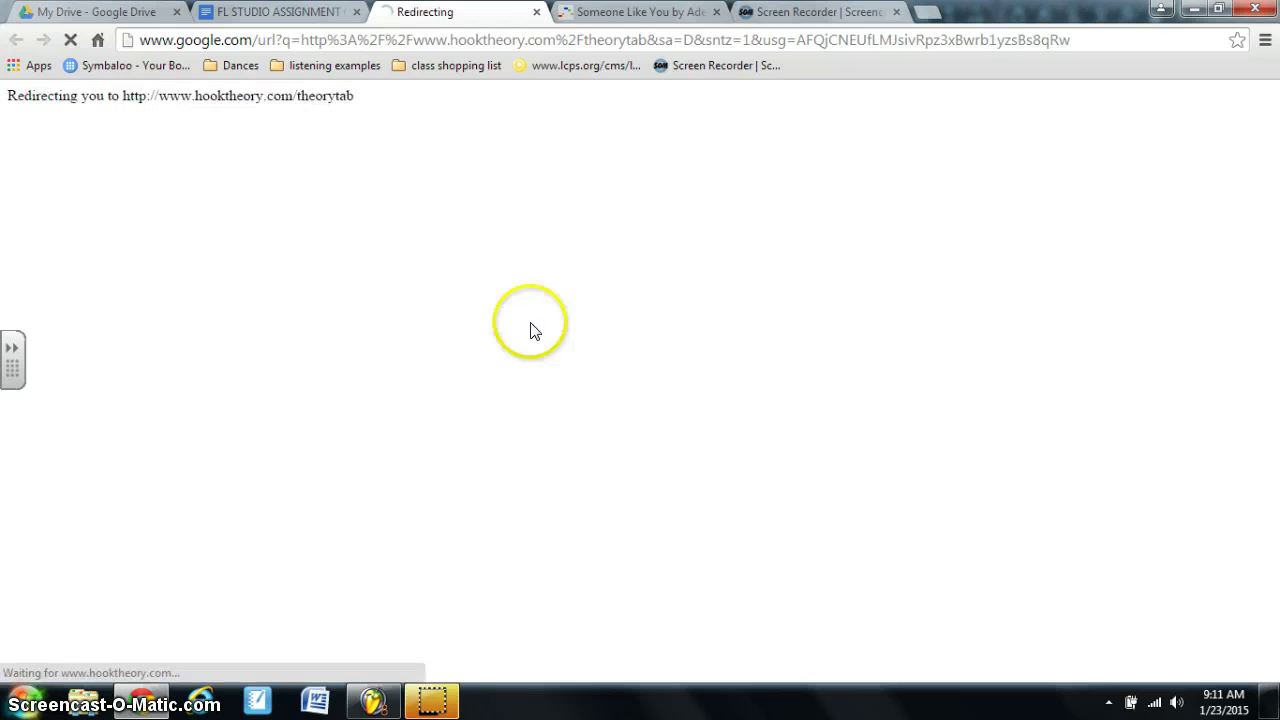
click(716, 12)
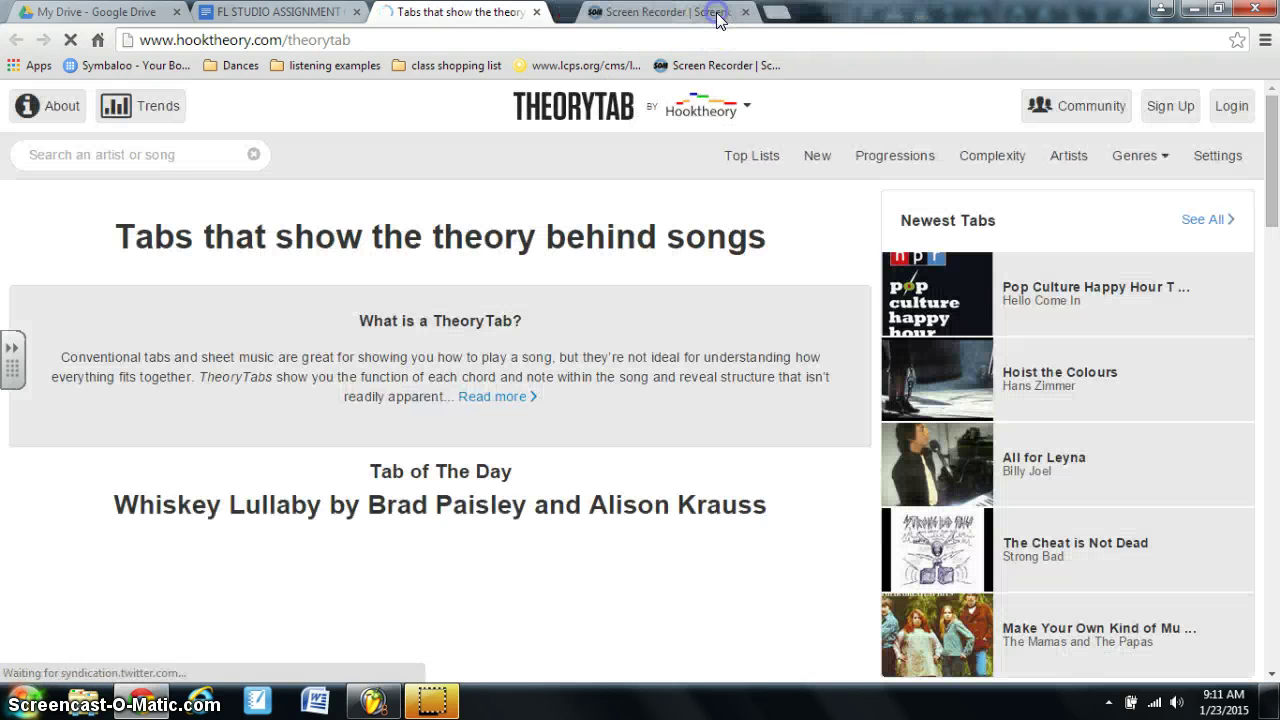
Examine the Tab of The Day, Whiskey Lullaby, for its melody notes, chords, key and tempo.
scroll(512, 349, down, 3)
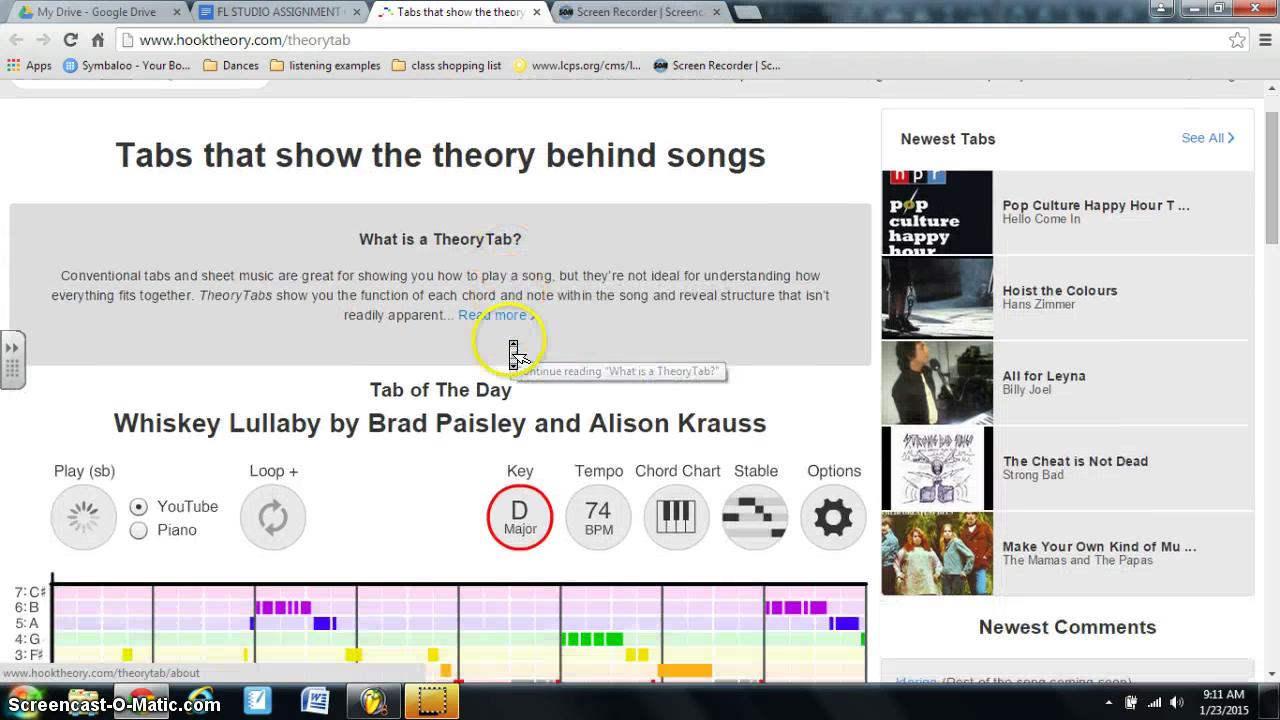
scroll(512, 350, down, 2)
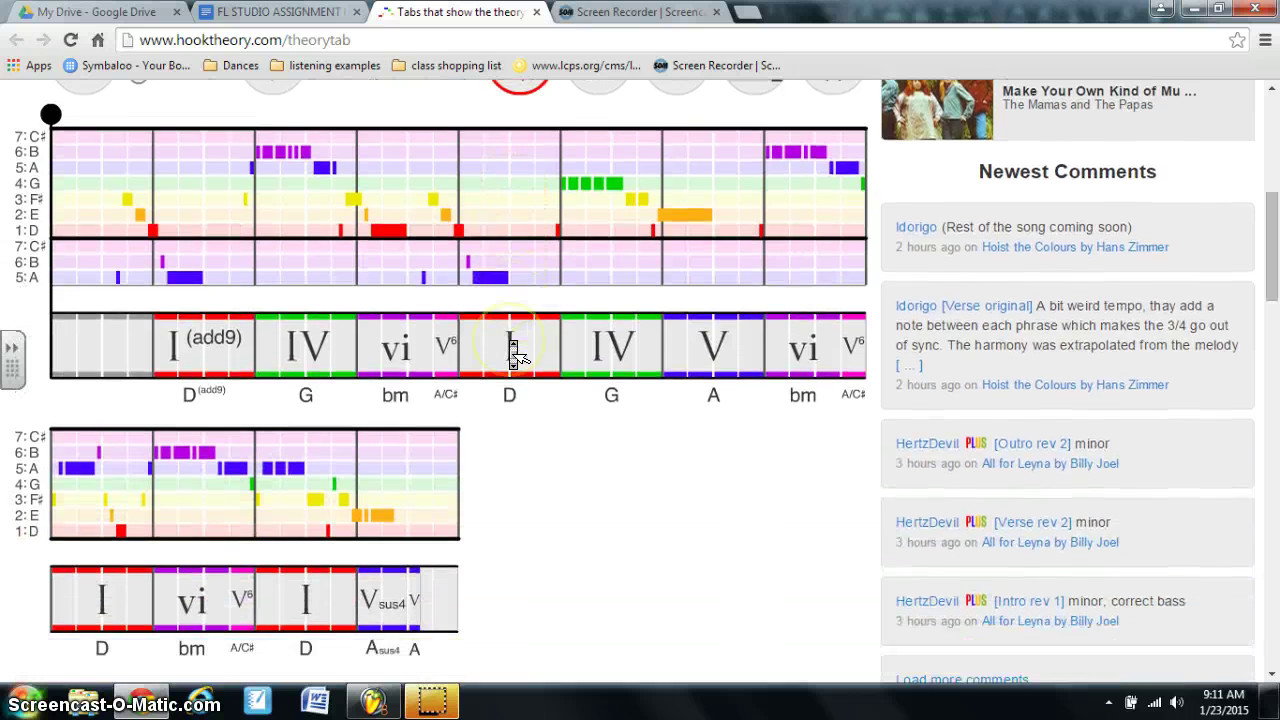
scroll(514, 355, up, 3)
scroll(514, 350, up, 1)
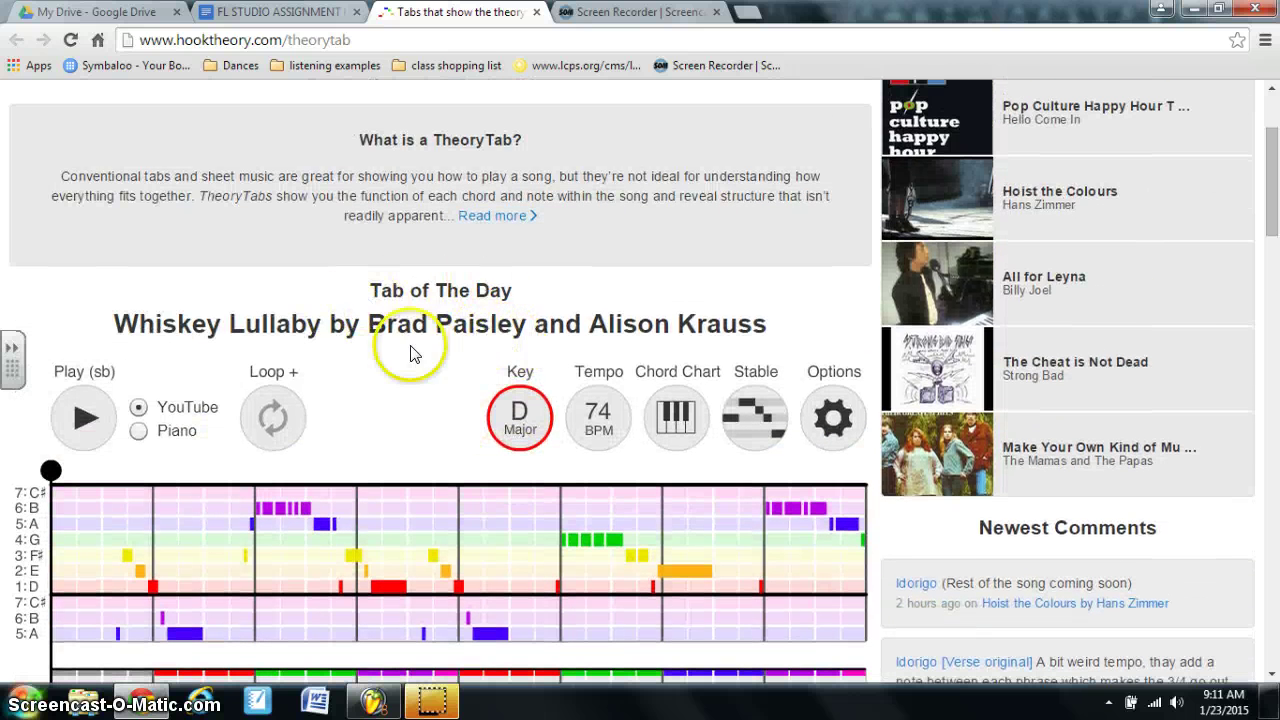
scroll(472, 340, down, 4)
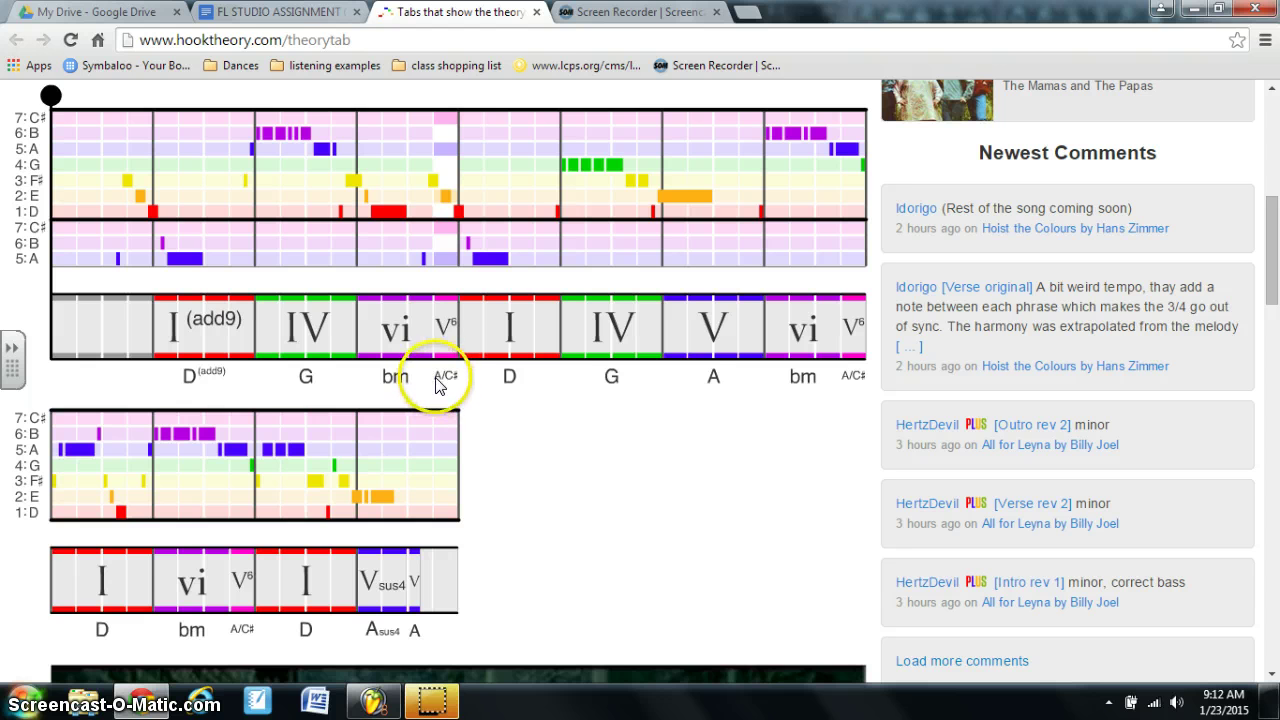
scroll(580, 440, up, 4)
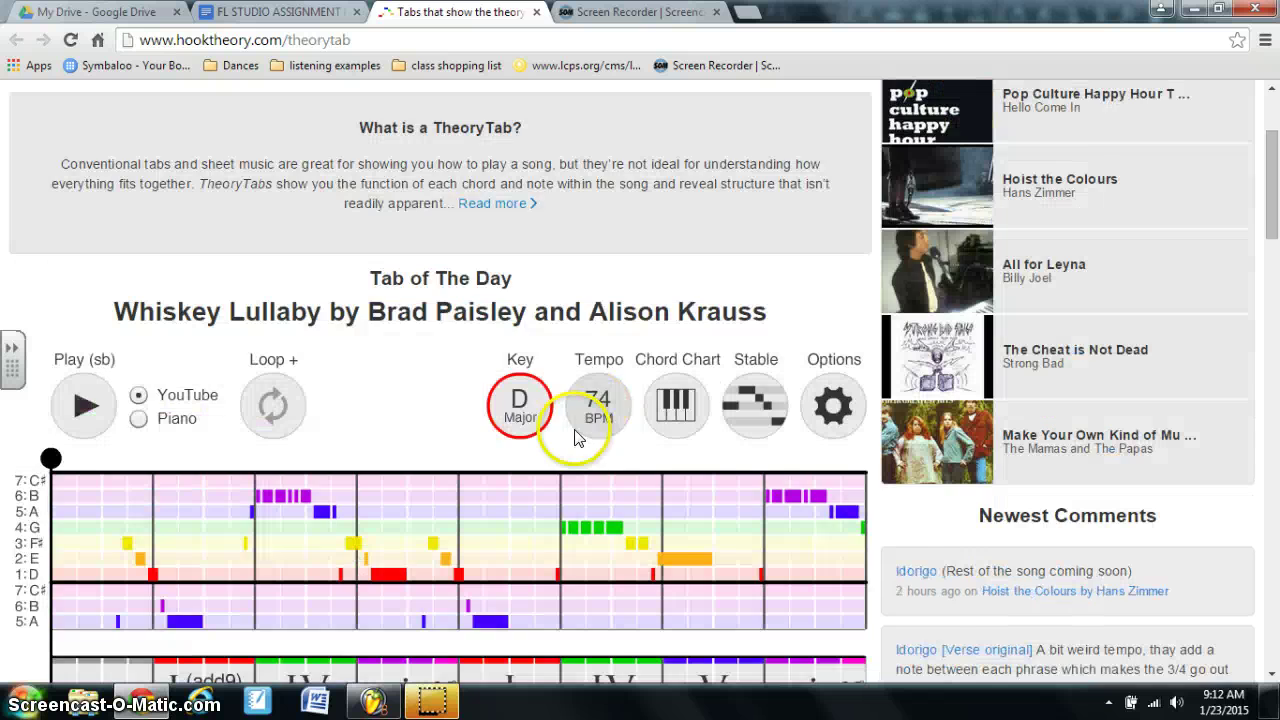
scroll(378, 347, up, 2)
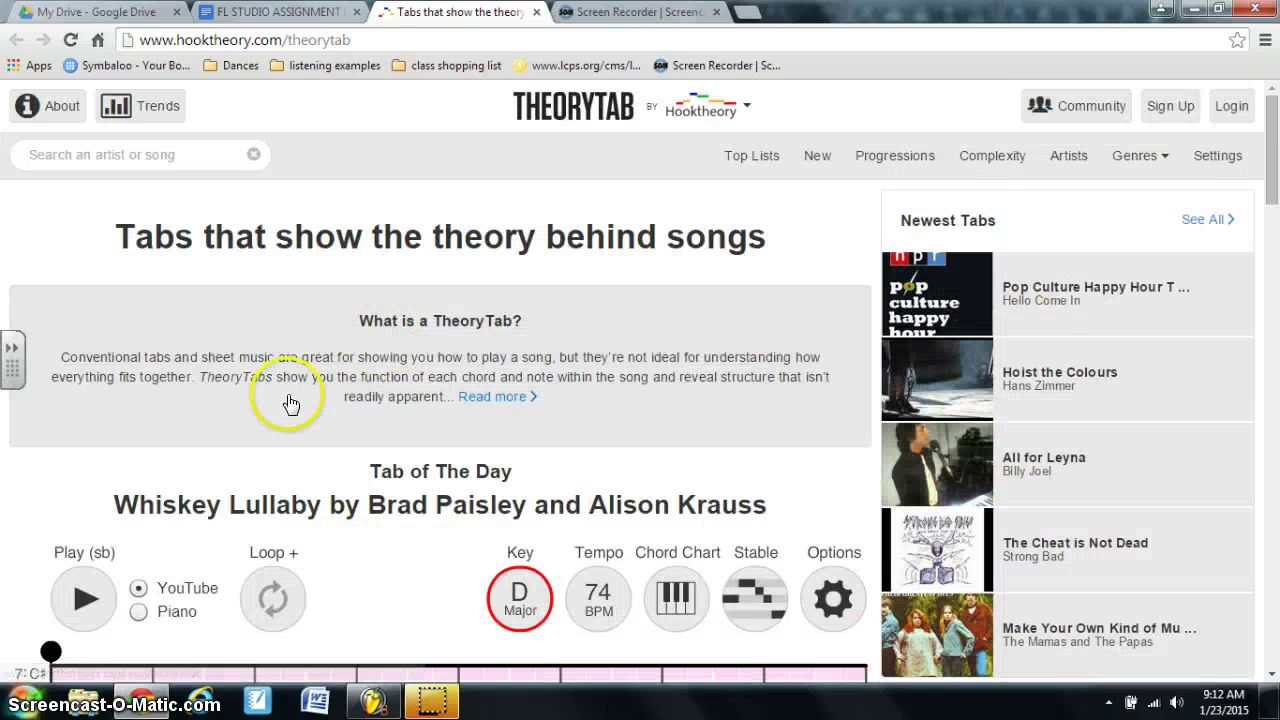
Browse the TheoryTab Top Lists and open Someone Like You by Adele from the trending songs.
click(120, 153)
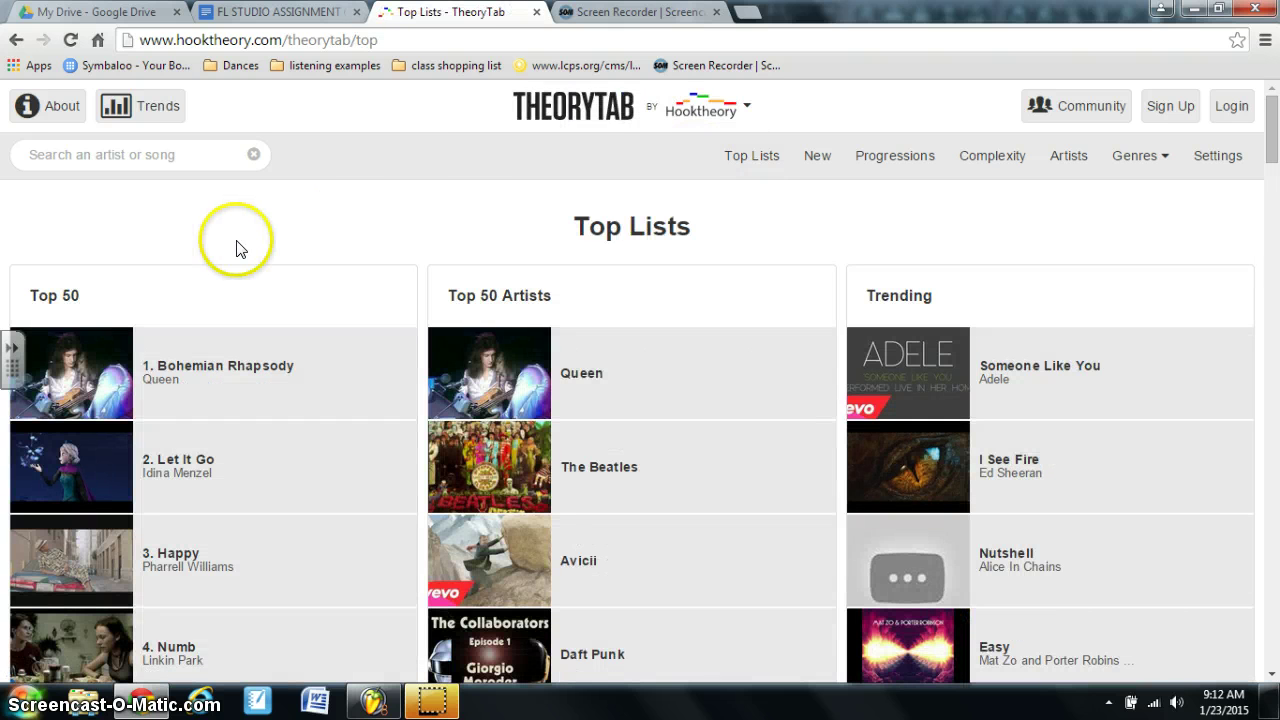
scroll(241, 253, down, 1)
scroll(253, 268, down, 4)
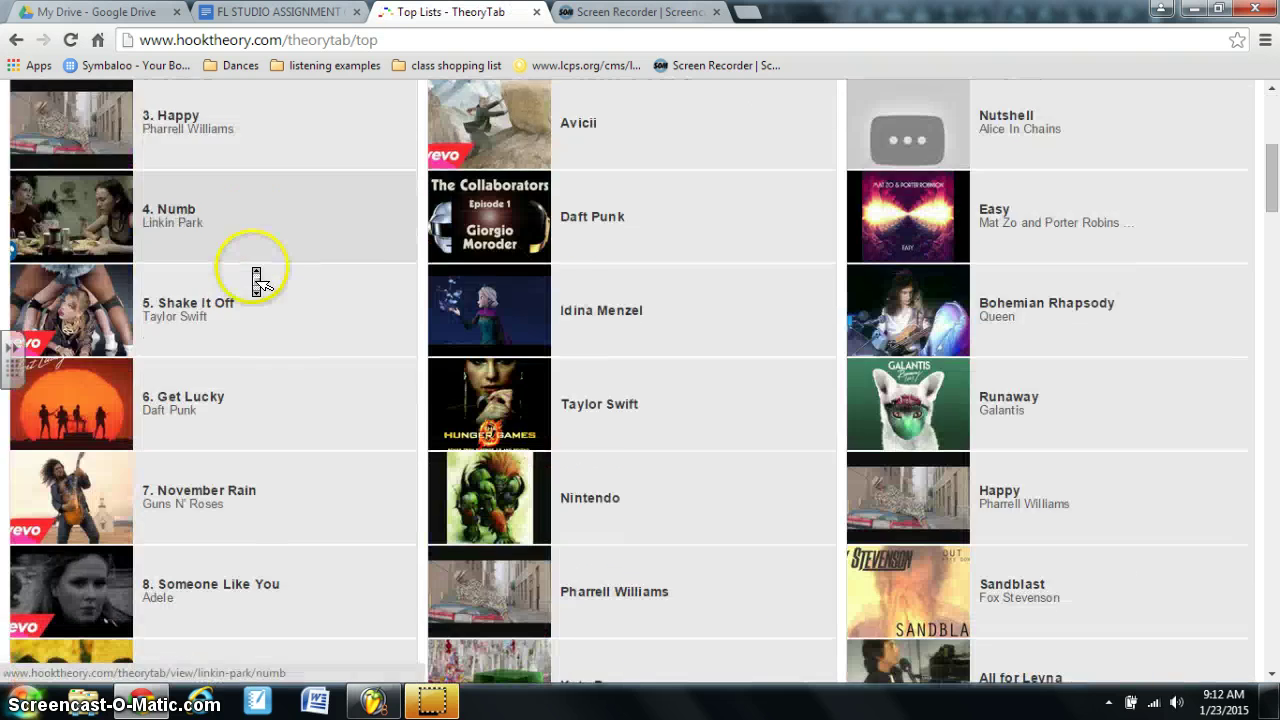
scroll(256, 270, up, 4)
scroll(594, 206, down, 4)
scroll(594, 212, up, 4)
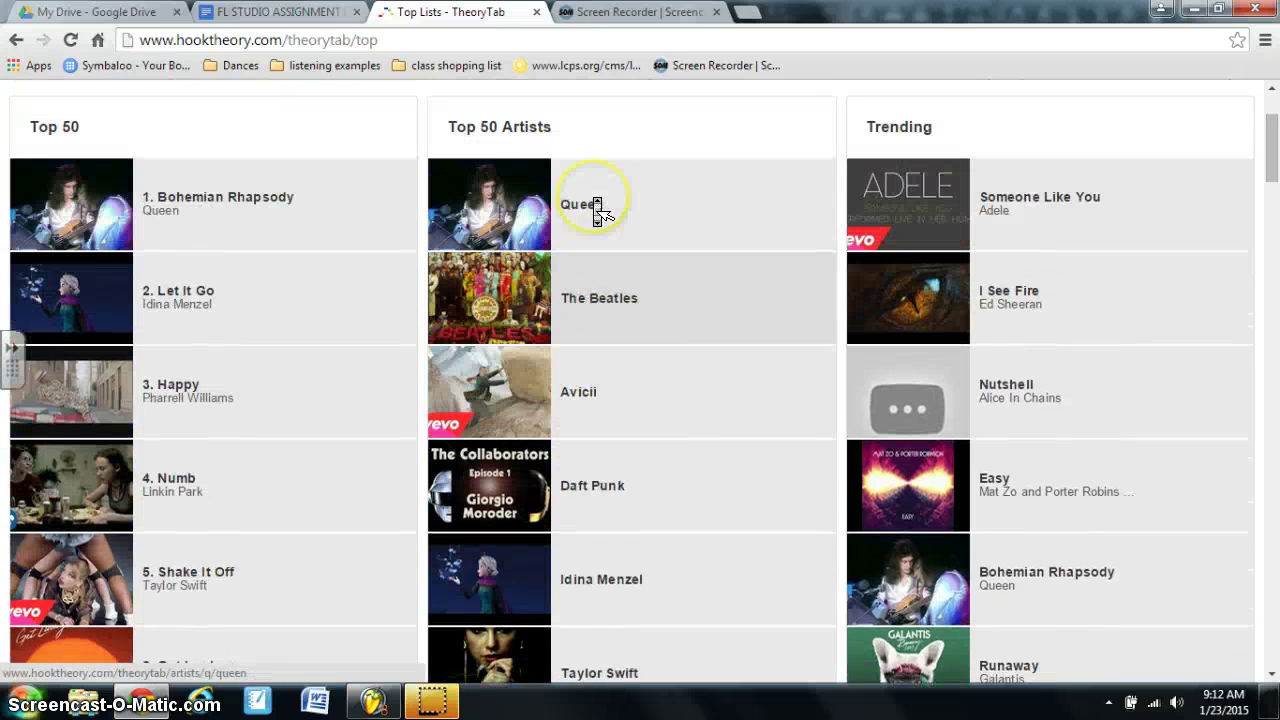
middle_click(1086, 143)
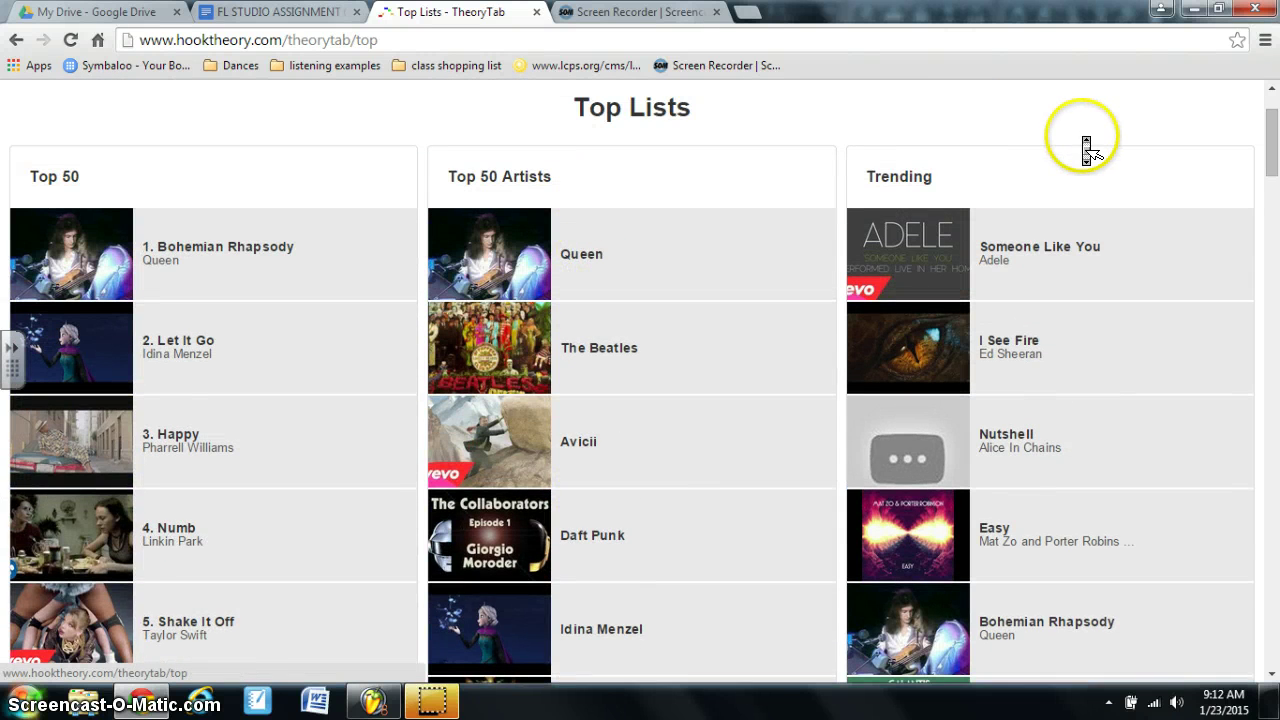
scroll(1084, 140, down, 5)
scroll(1084, 140, up, 7)
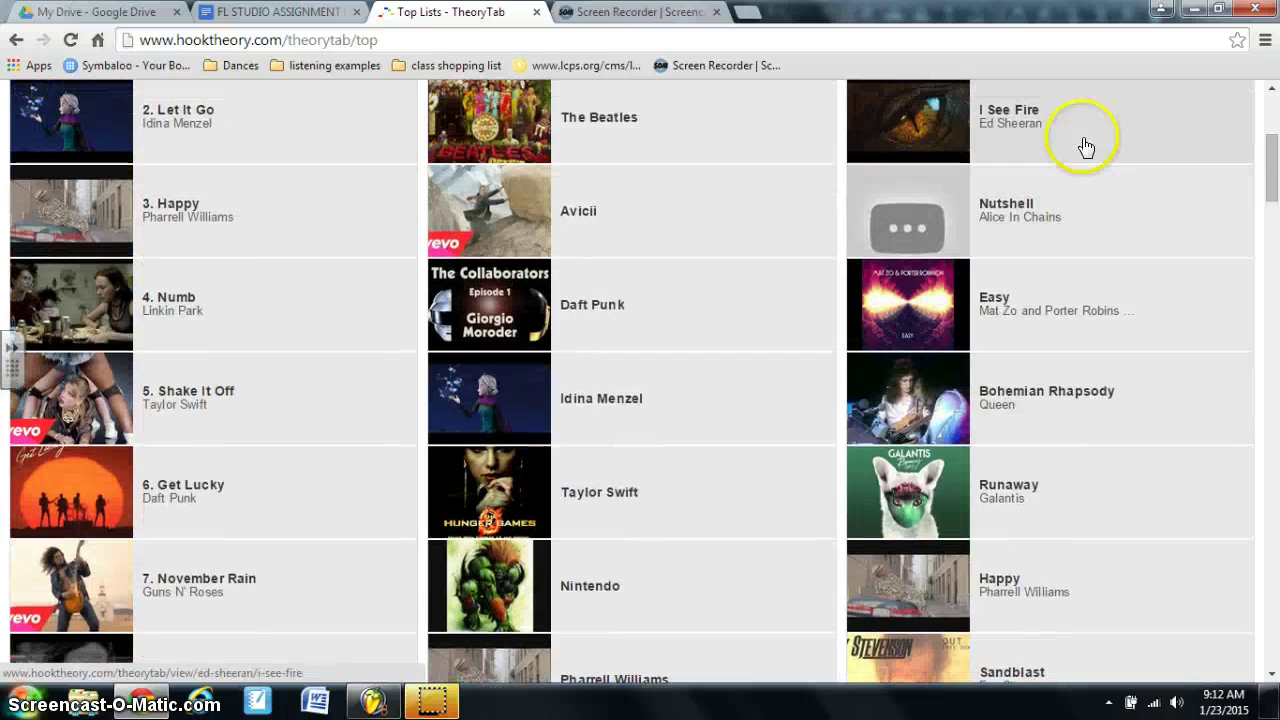
scroll(1086, 143, up, 1)
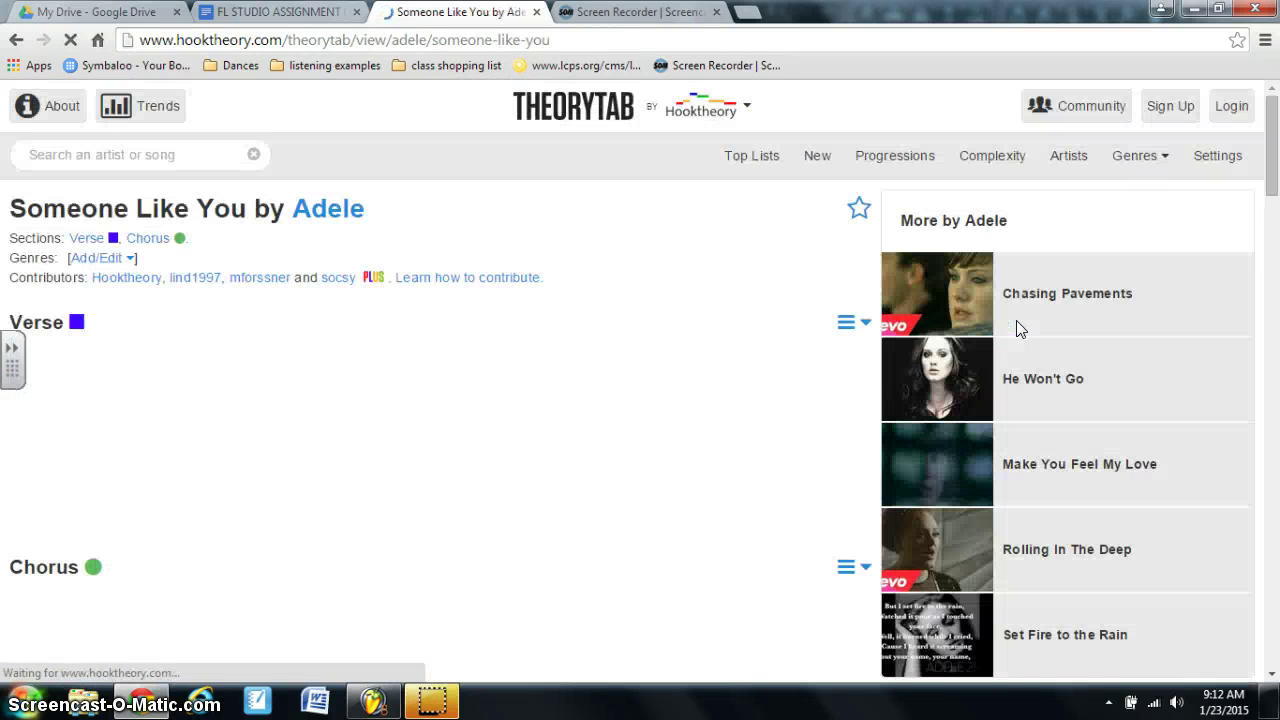
Examine the verse of Someone Like You for its key, tempo, melody notes and chord sequence.
click(518, 263)
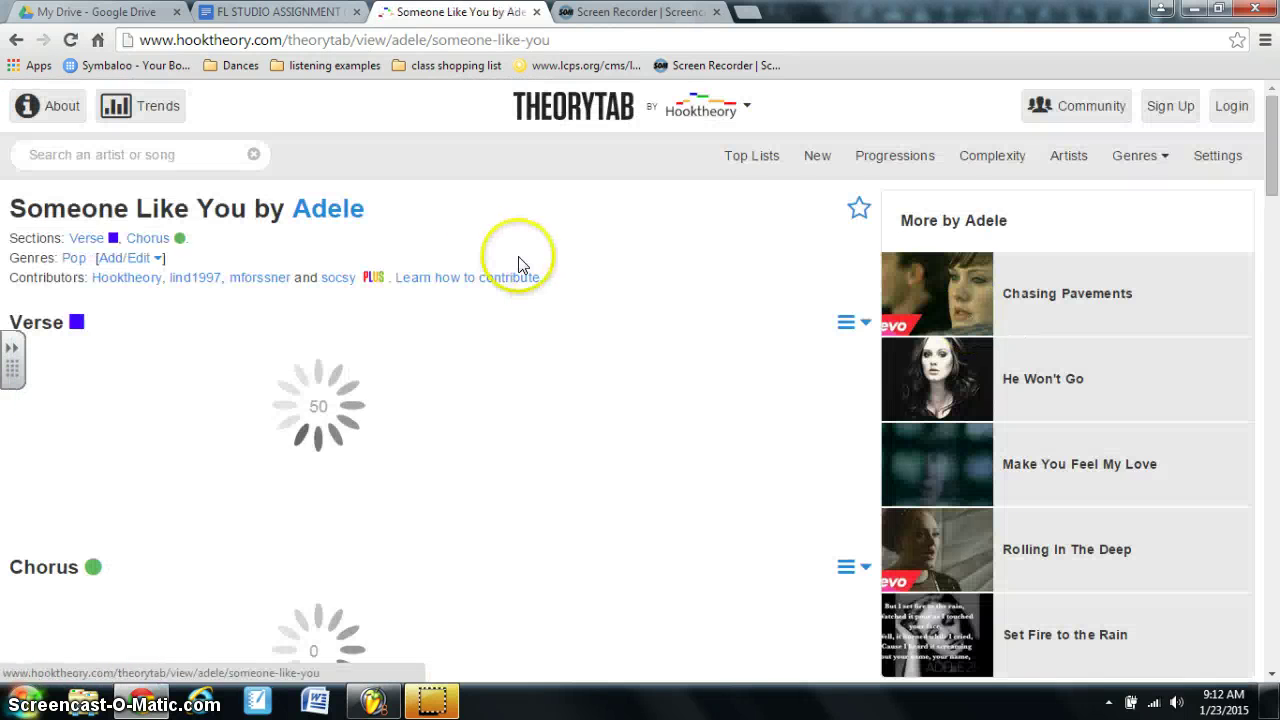
scroll(604, 214, down, 3)
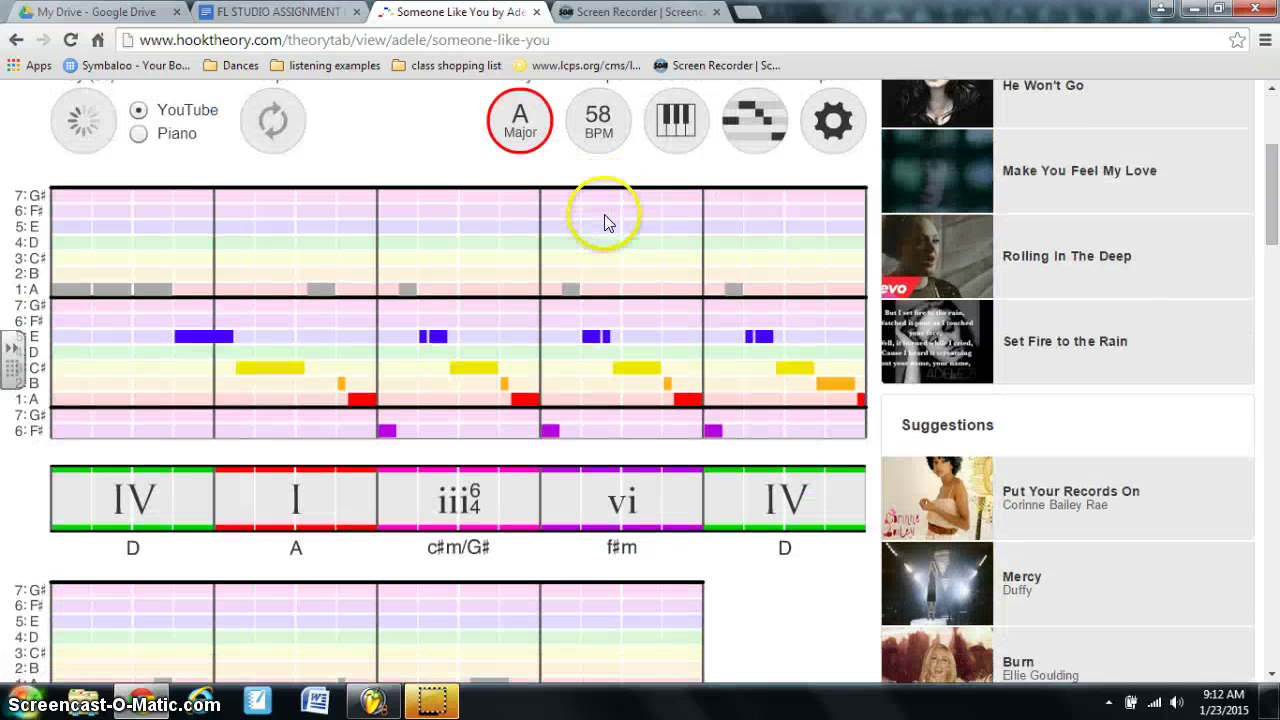
scroll(604, 214, down, 1)
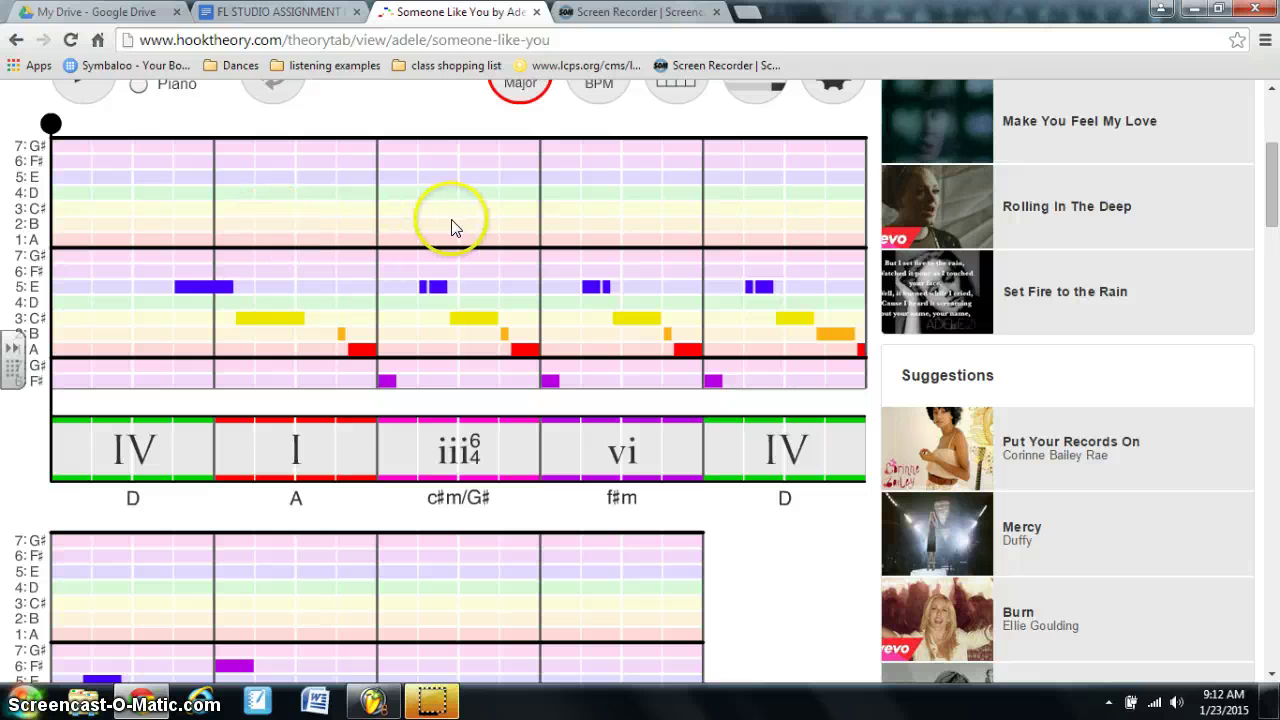
scroll(336, 320, down, 3)
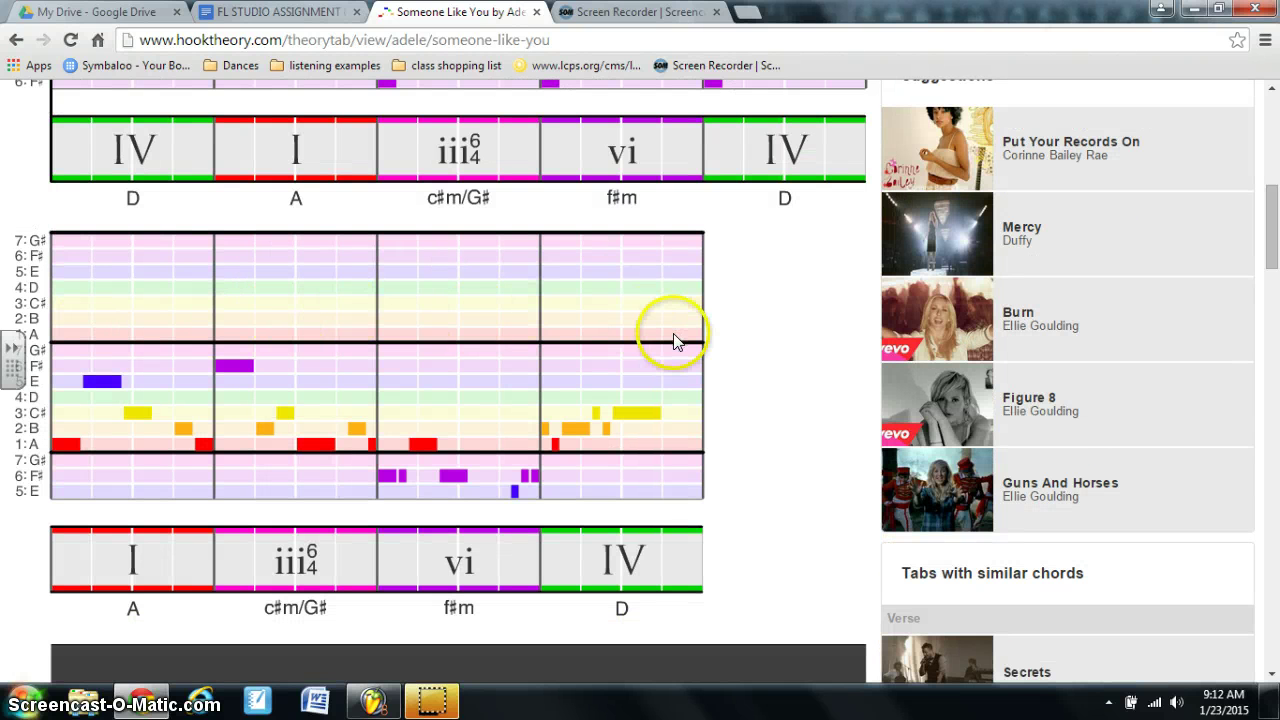
scroll(736, 363, up, 3)
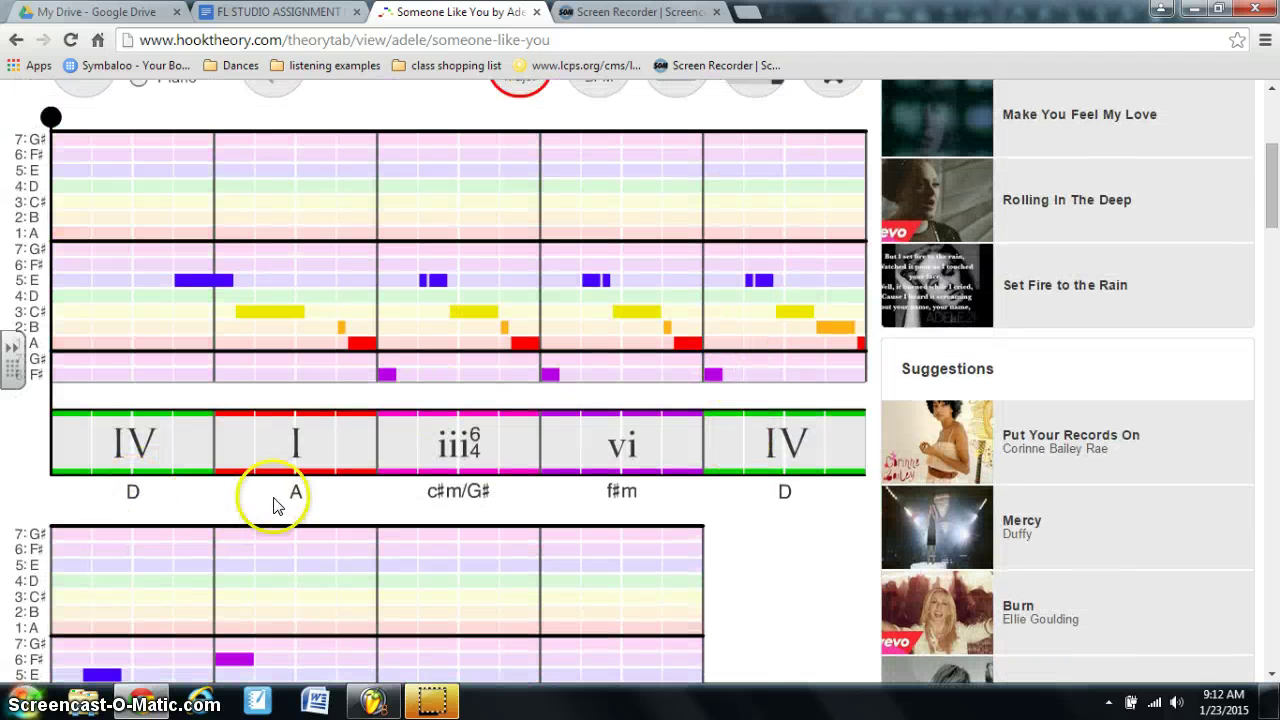
scroll(745, 558, down, 3)
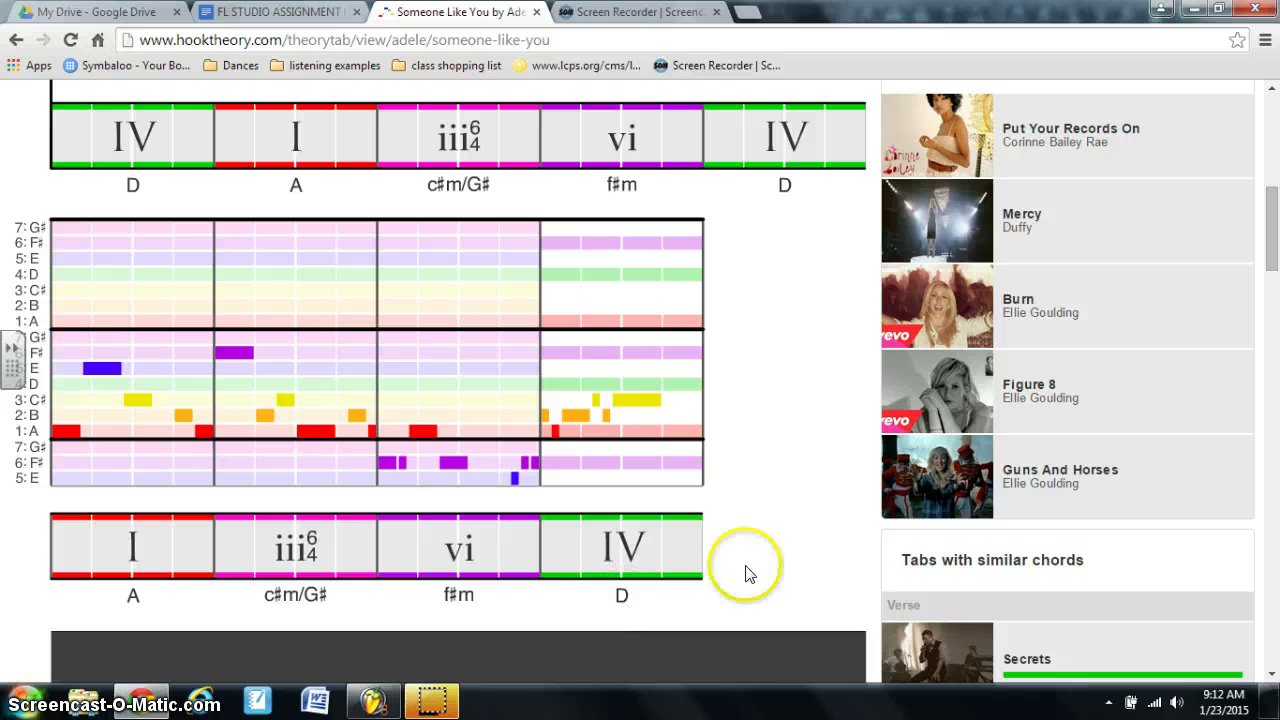
scroll(800, 548, up, 3)
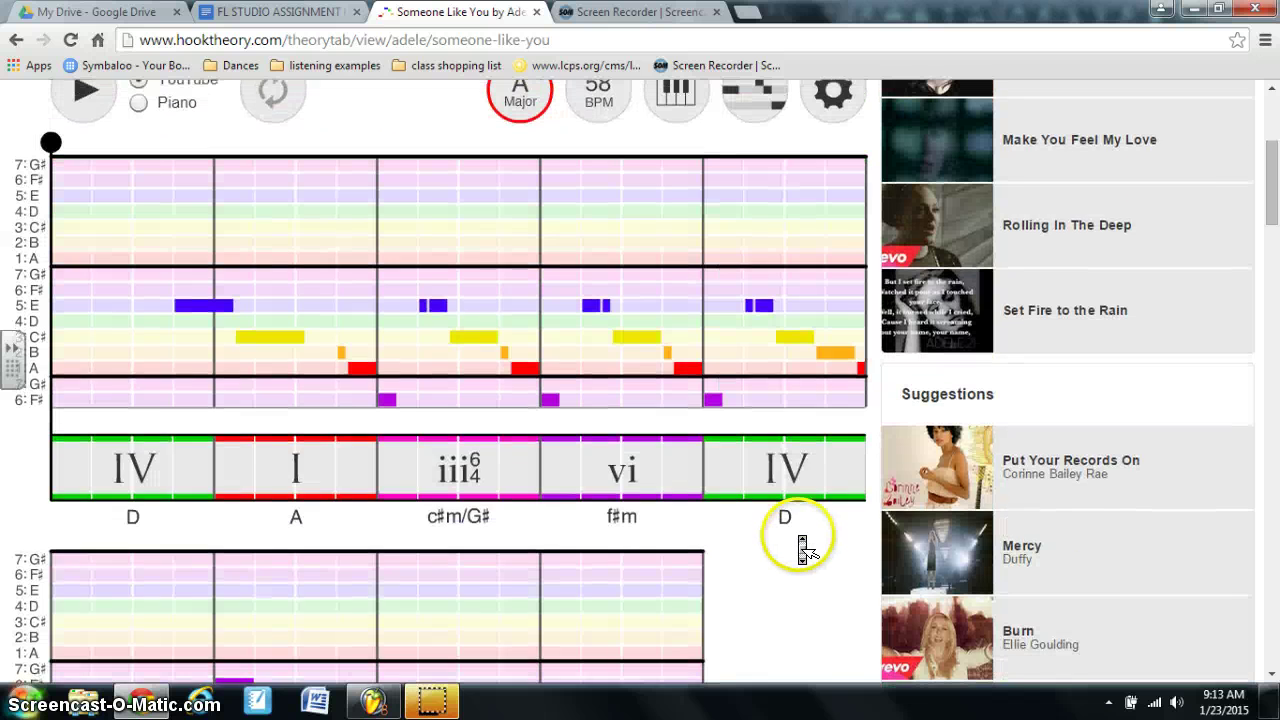
scroll(800, 548, up, 1)
Check the assignment's tempo instruction, set the FL Studio project tempo to 58 BPM as on the song page, and return to the browser.
click(287, 13)
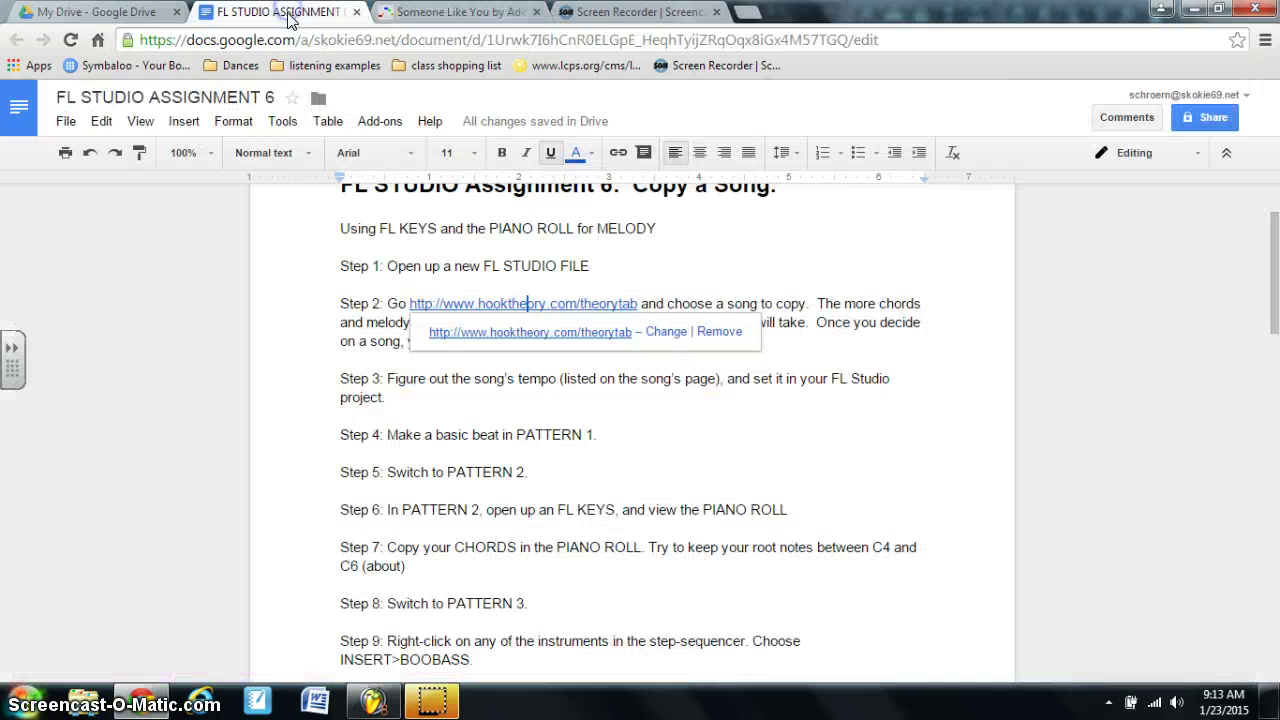
click(674, 432)
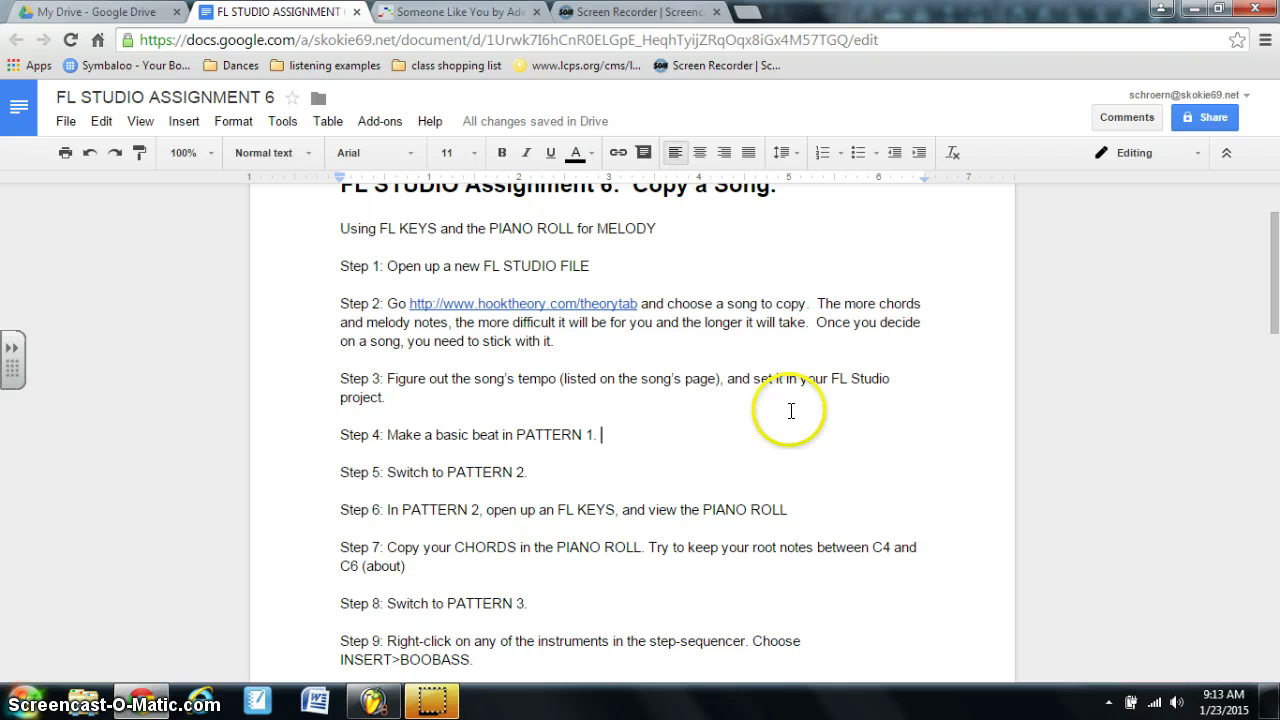
click(424, 14)
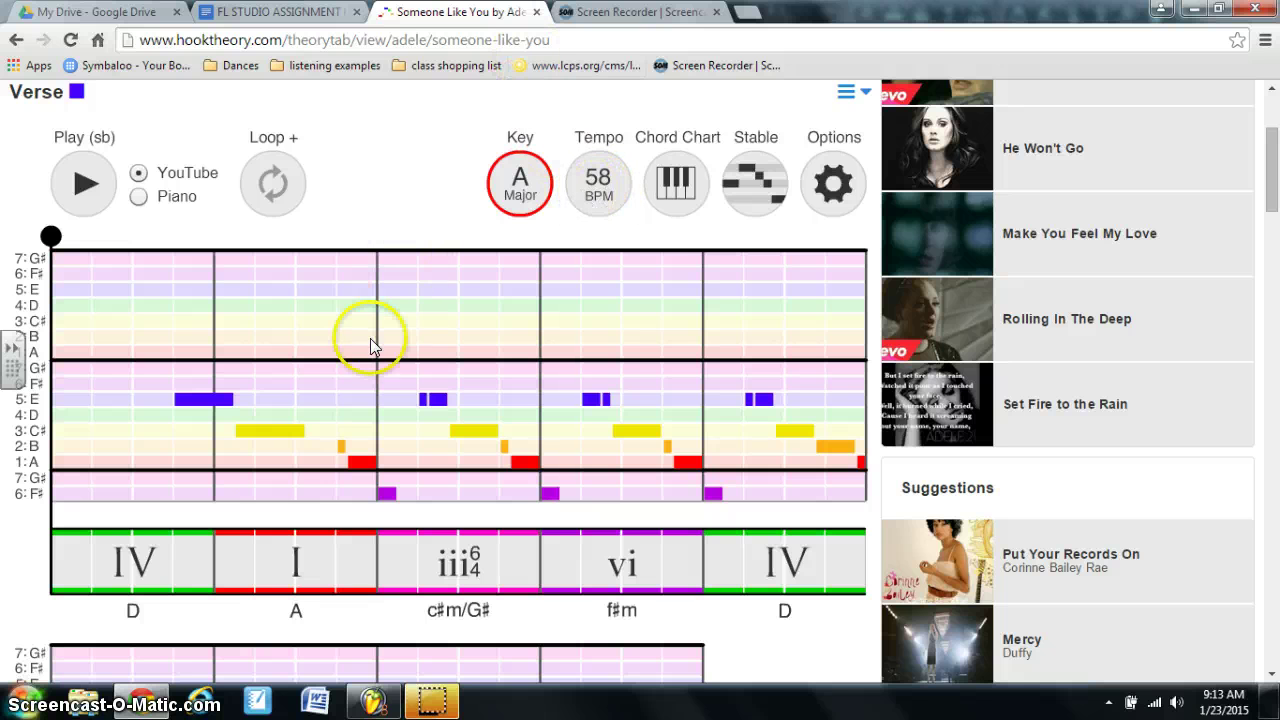
click(141, 706)
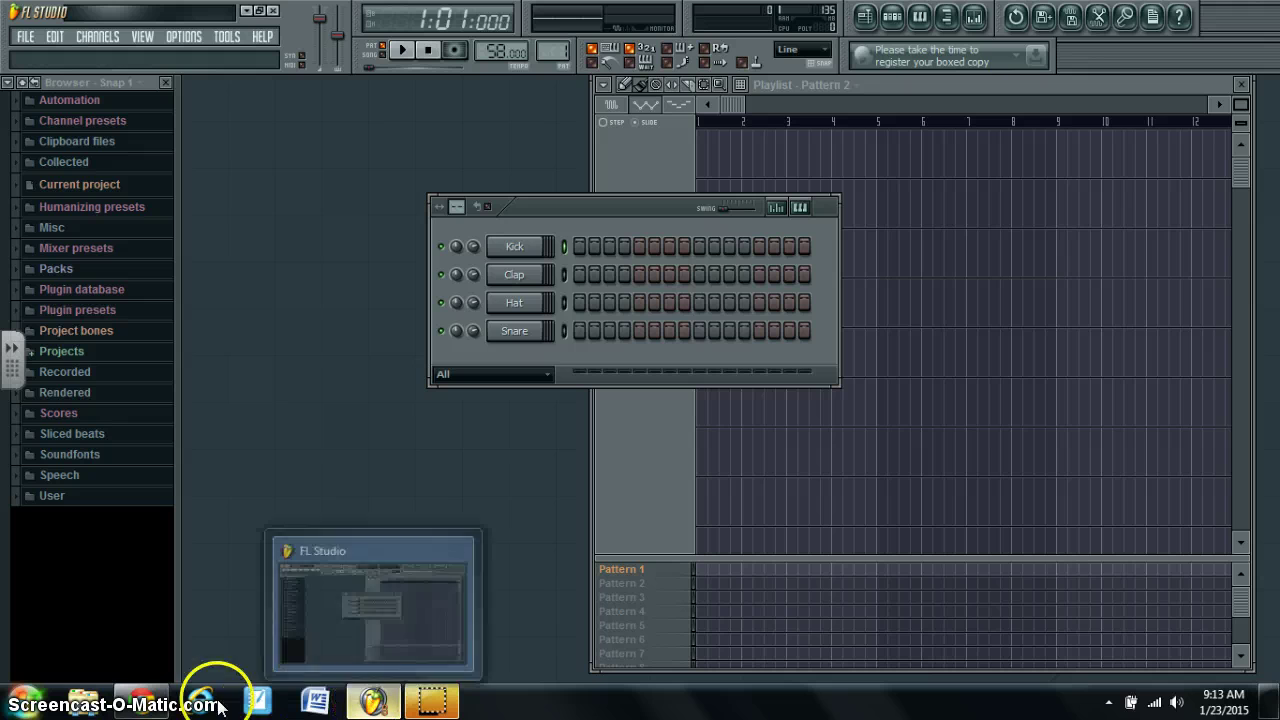
click(152, 699)
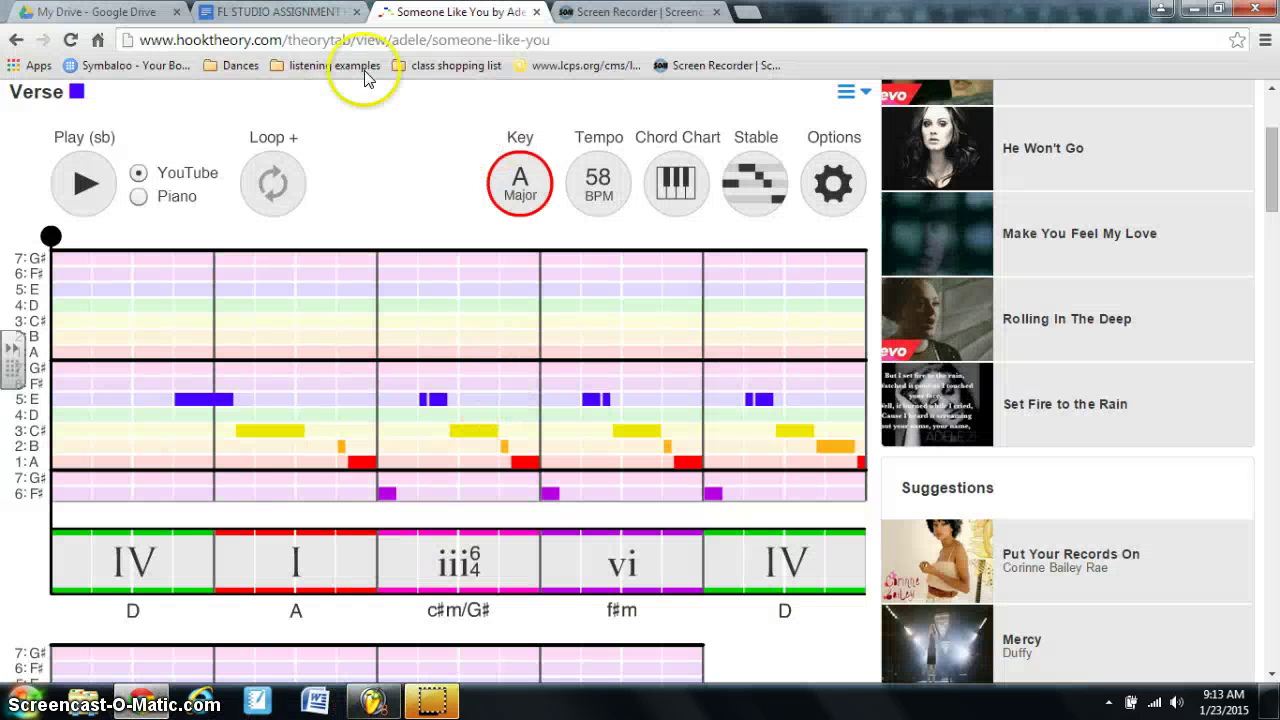
Check the assignment's beat instruction, switch to FL Studio and place Kick hits on steps 1 and 9 of Pattern 1.
click(286, 13)
scroll(429, 435, down, 2)
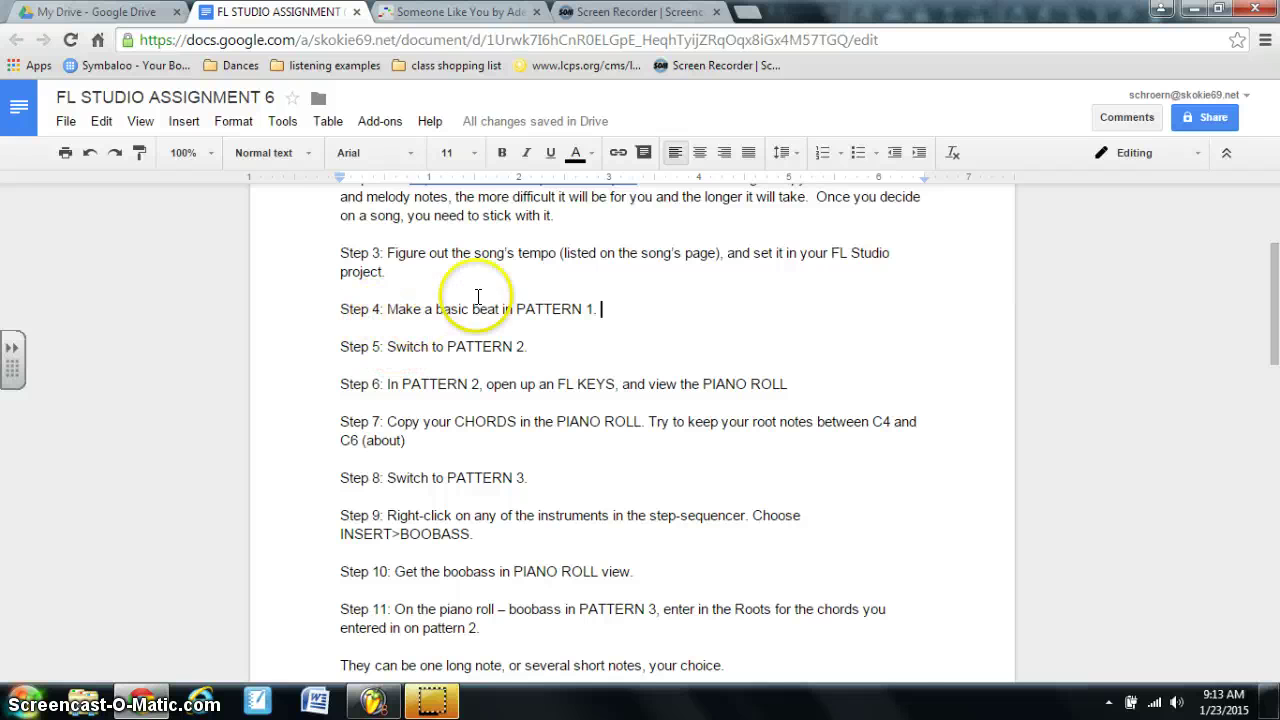
click(373, 700)
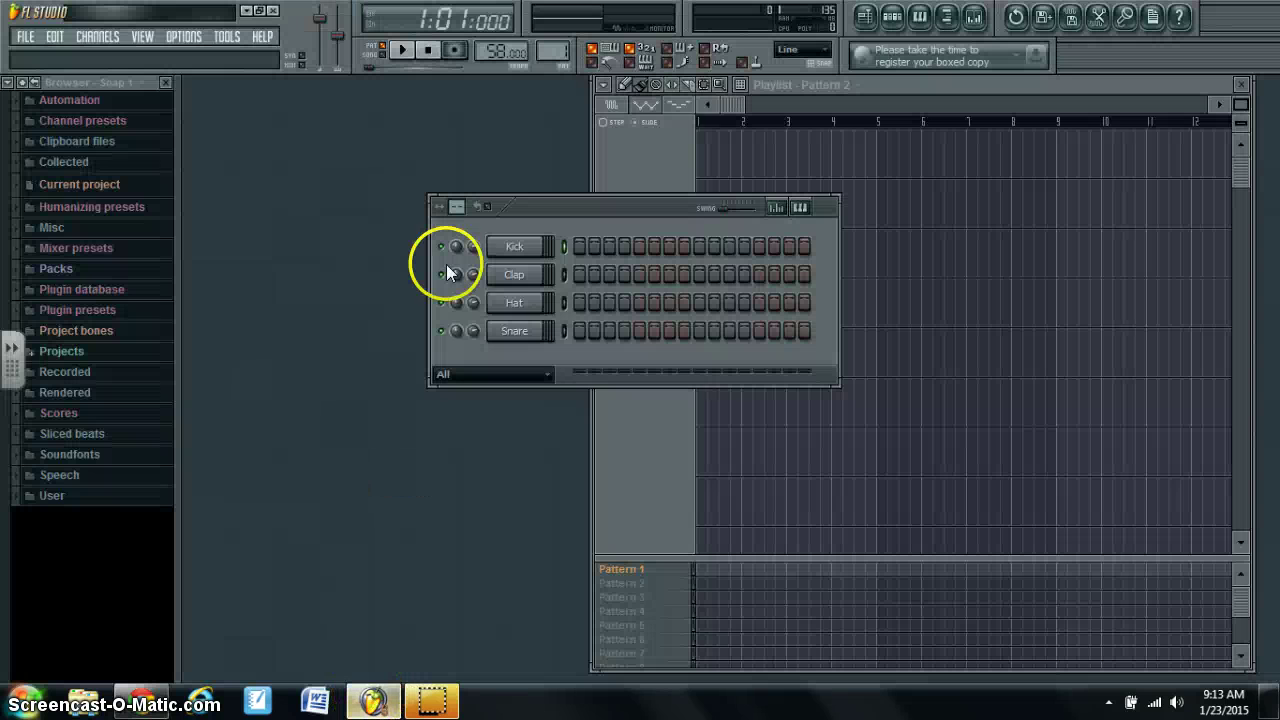
click(579, 247)
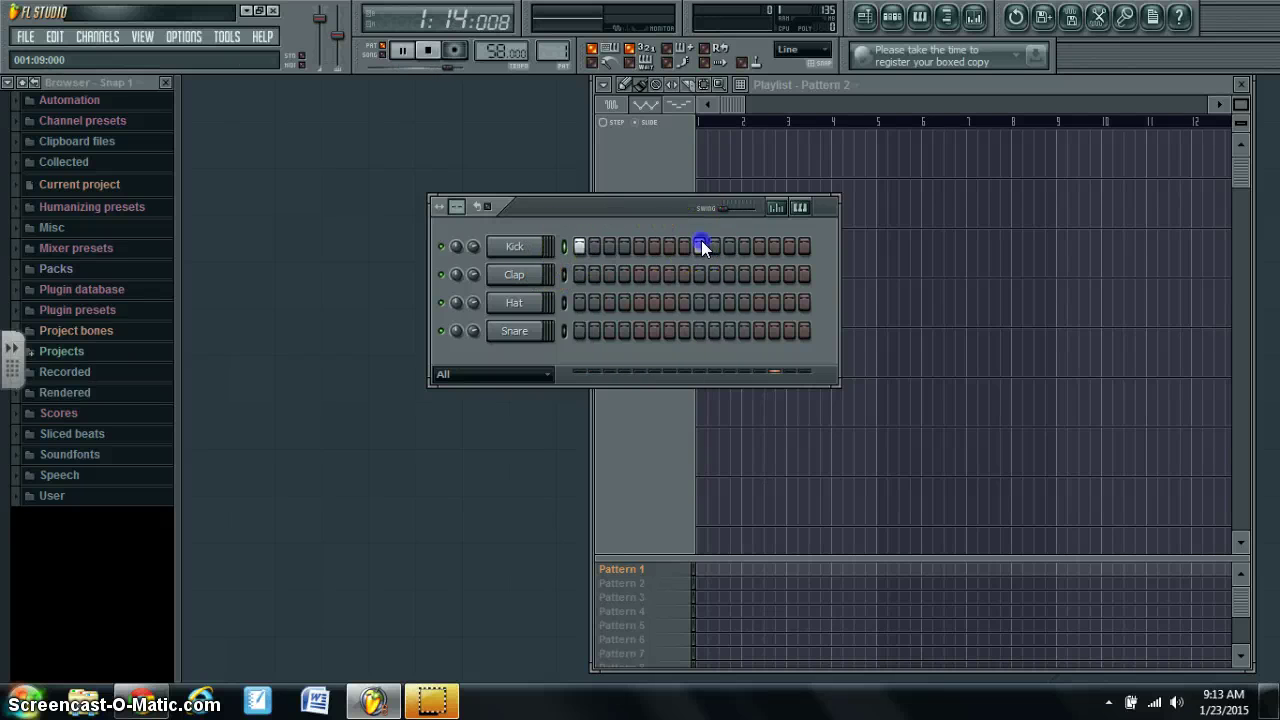
click(700, 246)
Add Hat hits on every odd-numbered step of Pattern 1, from step 1 through step 15.
click(577, 304)
click(609, 303)
click(639, 303)
click(669, 303)
click(699, 303)
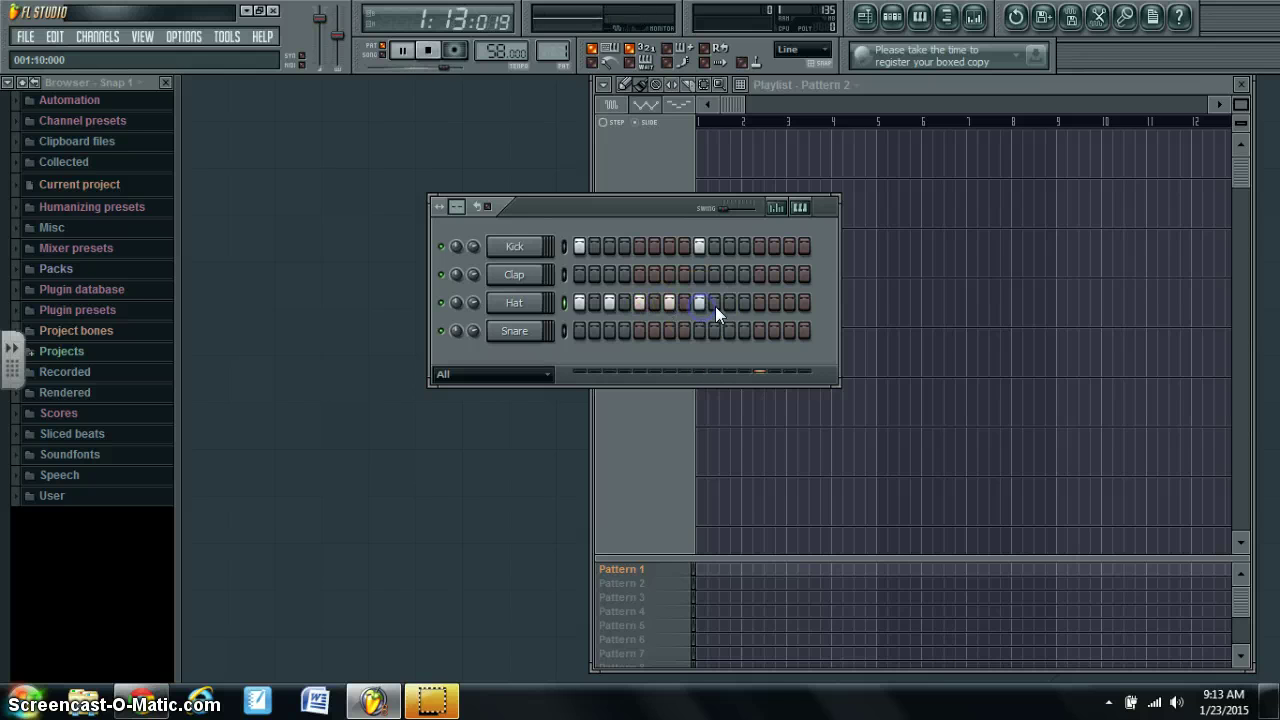
click(729, 303)
click(759, 303)
click(789, 302)
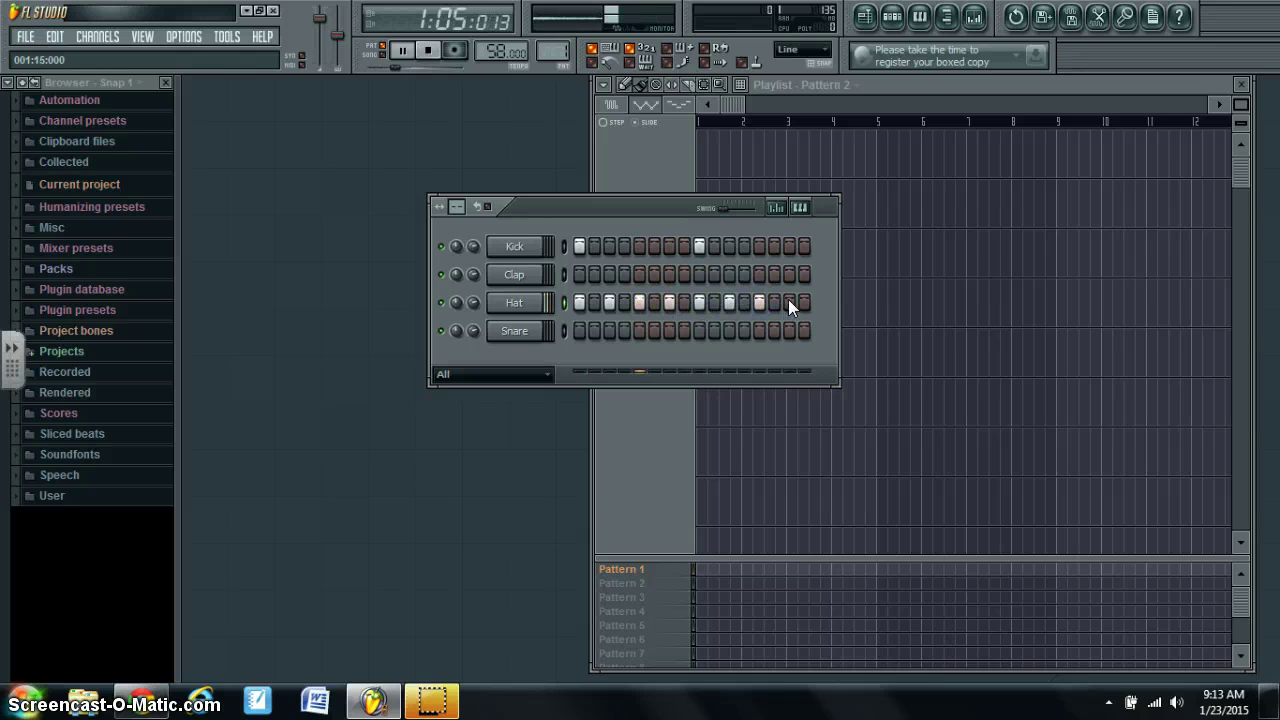
Add Snare hits on steps 5 and 13 of Pattern 1 and stop playback.
click(638, 330)
click(758, 330)
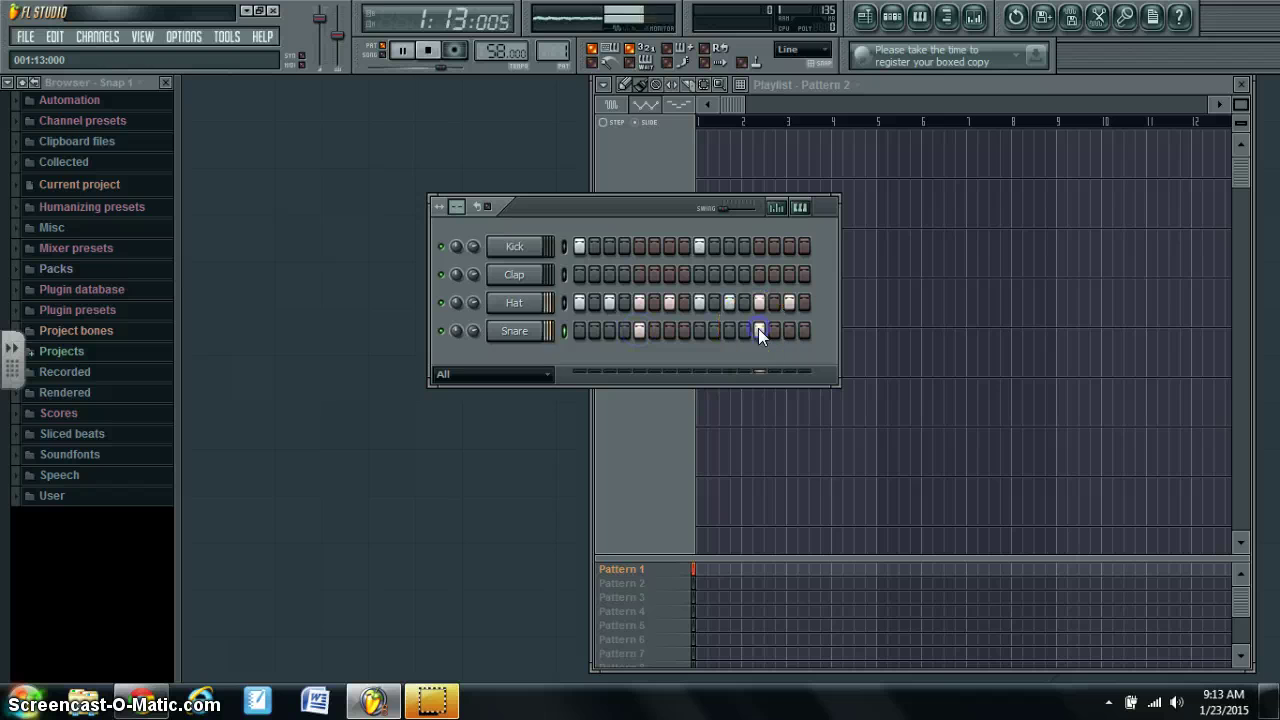
key(space)
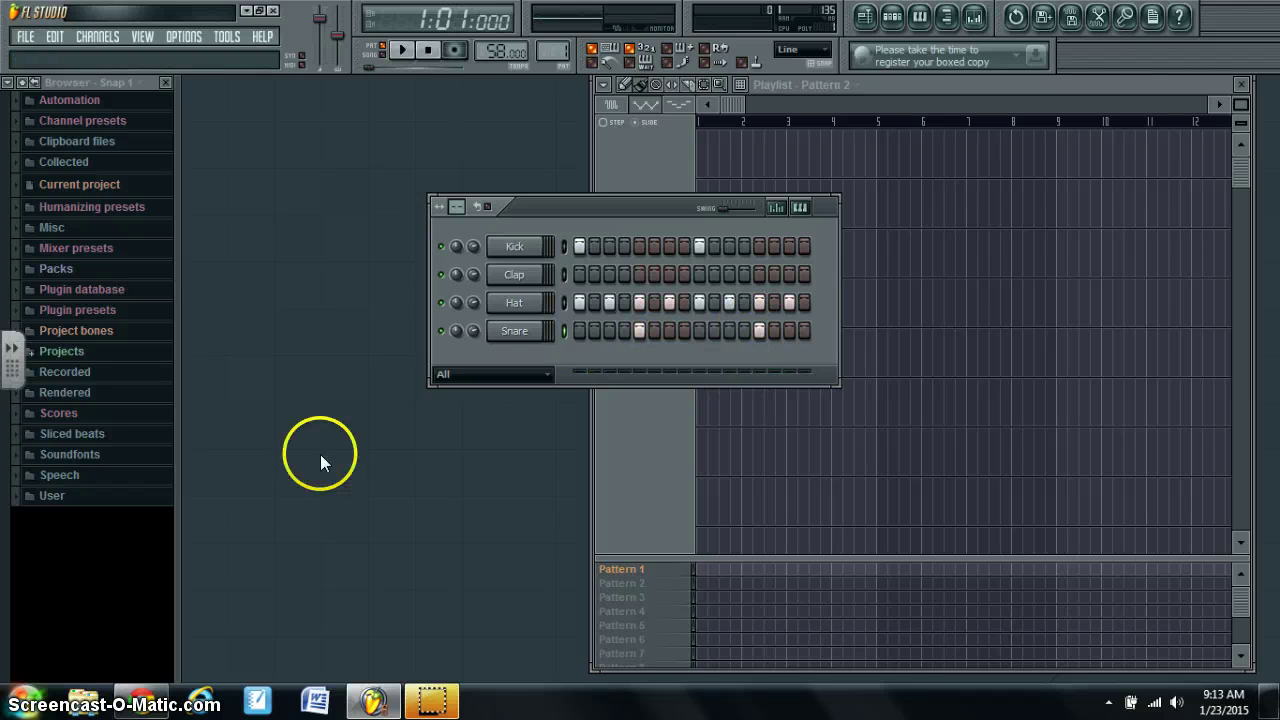
Check the next assignment instruction in the browser and switch the FL Studio project to Pattern 2.
click(146, 697)
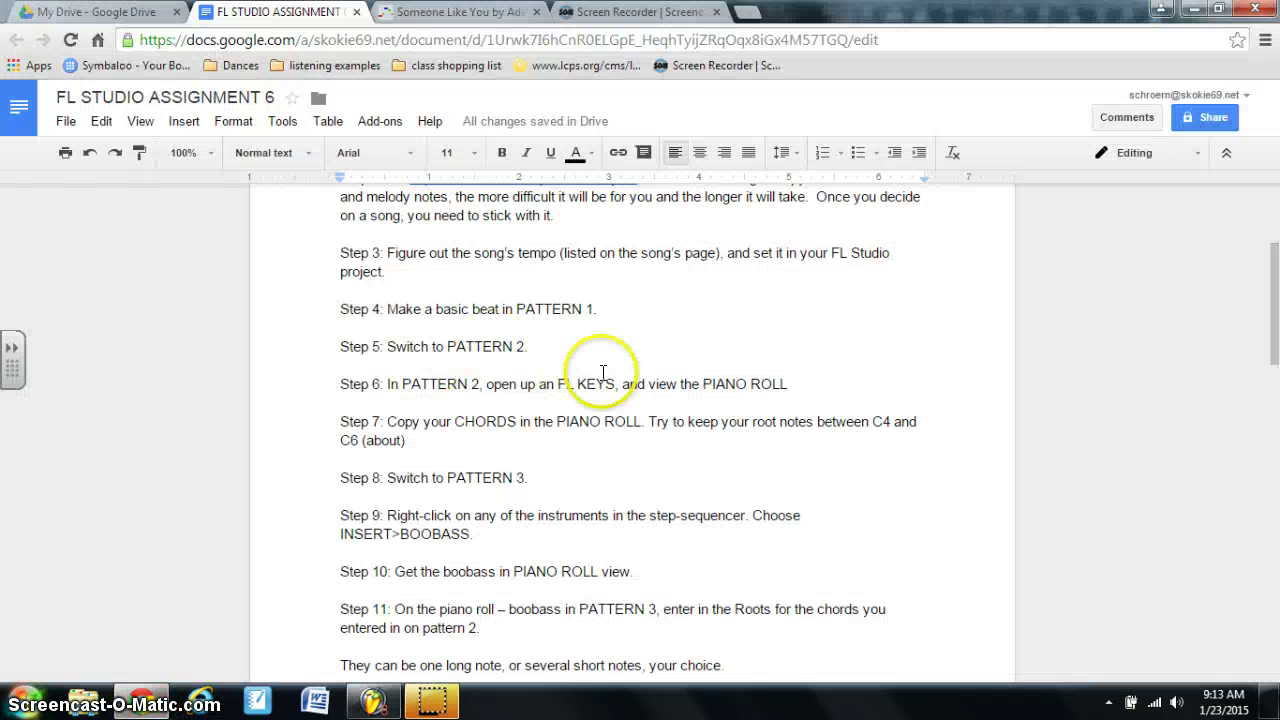
click(373, 700)
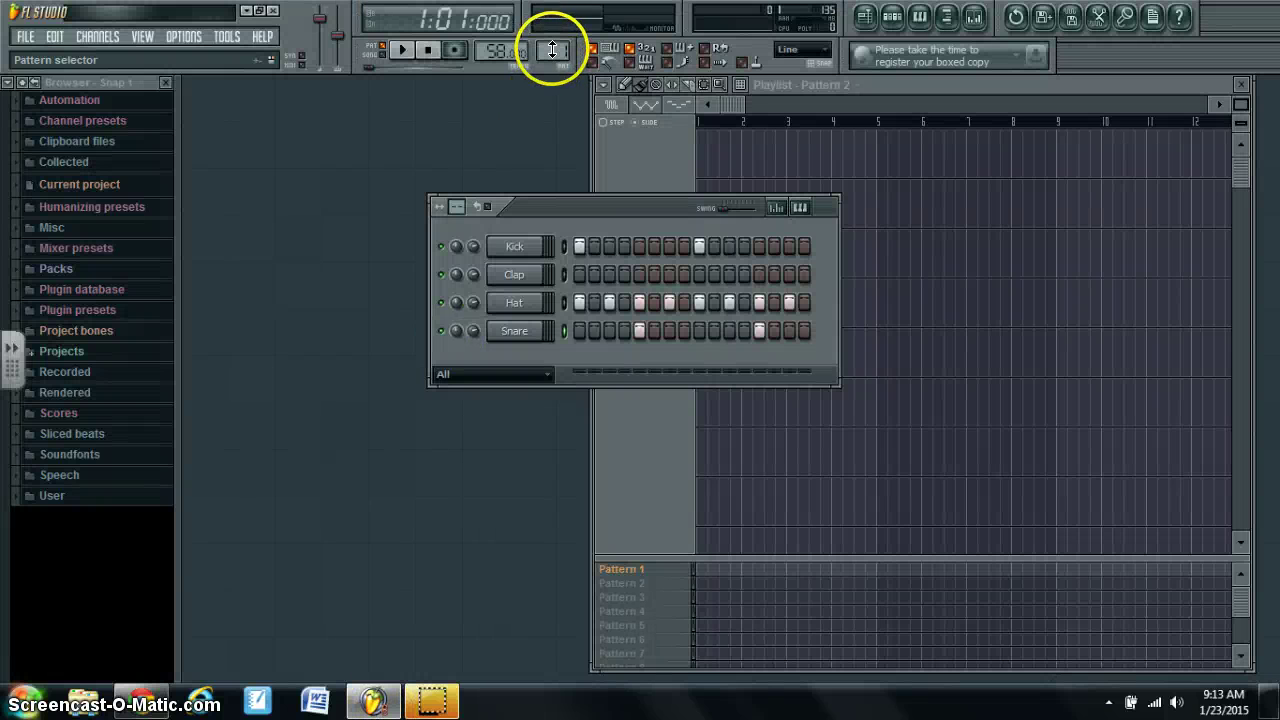
drag(552, 50, 552, 38)
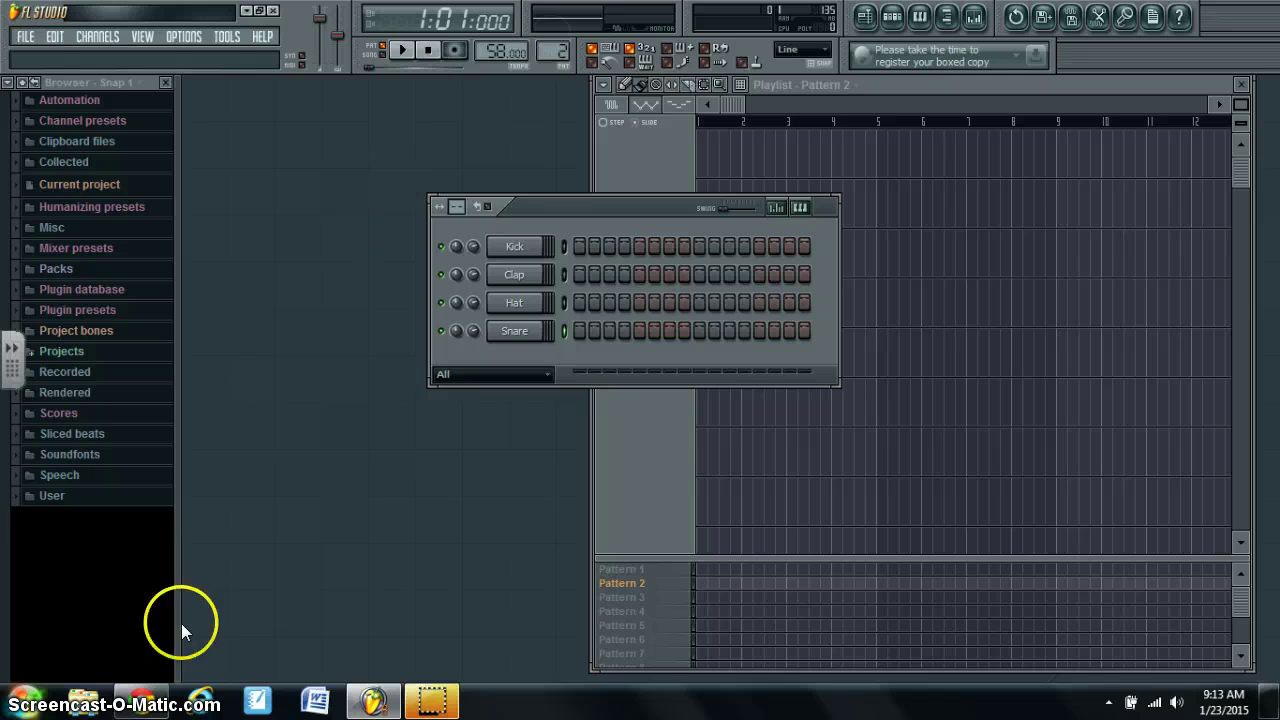
Check the assignment's instrument instruction, insert an FL Keys channel in Pattern 2 and open its piano roll.
click(146, 700)
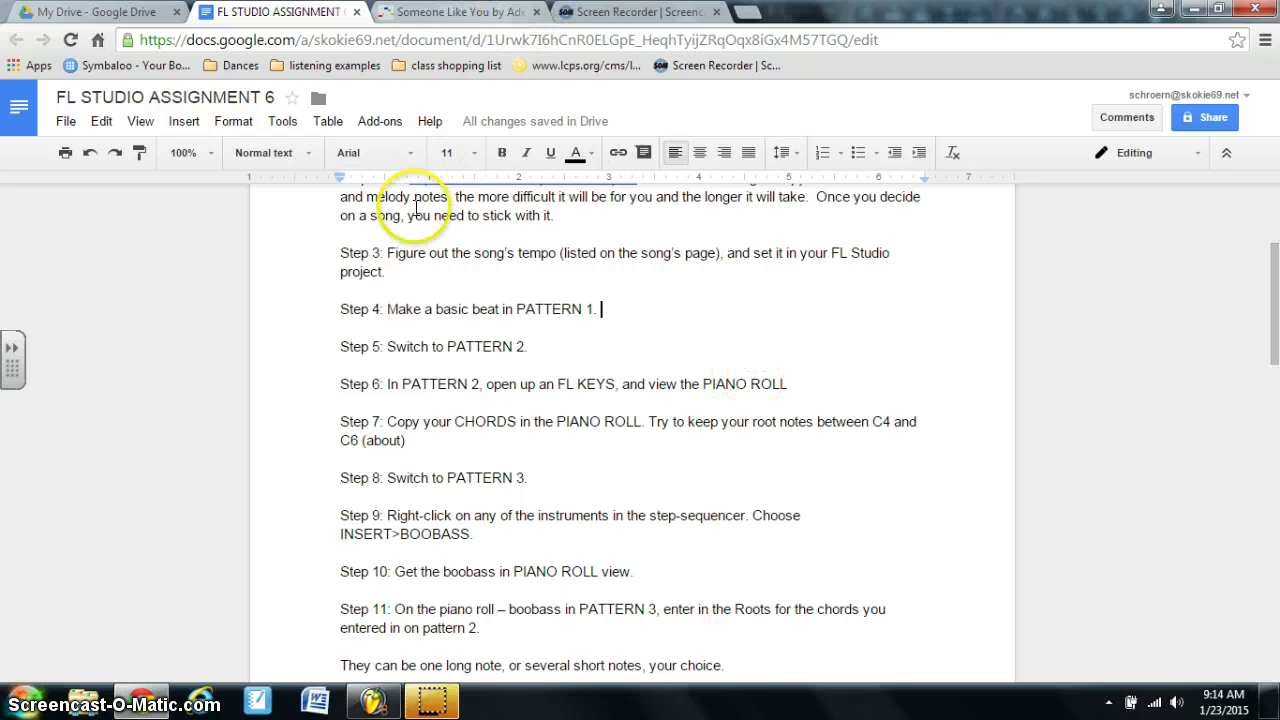
click(374, 700)
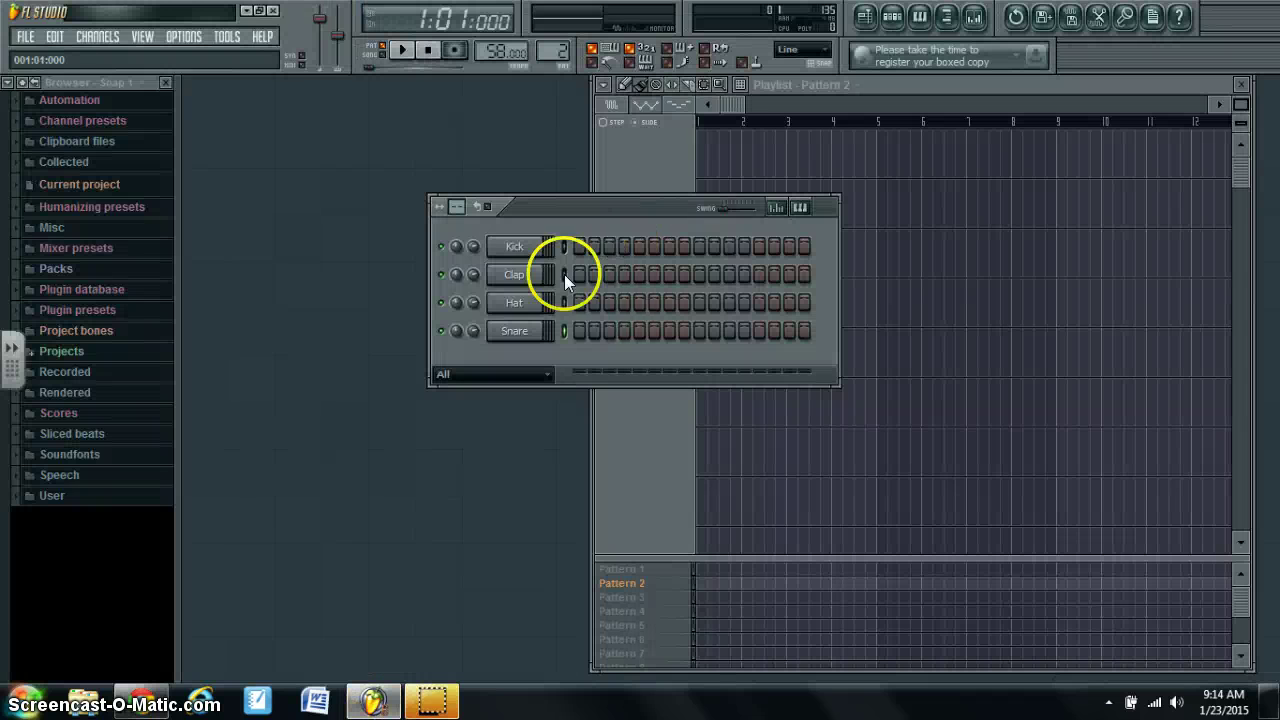
right_click(513, 335)
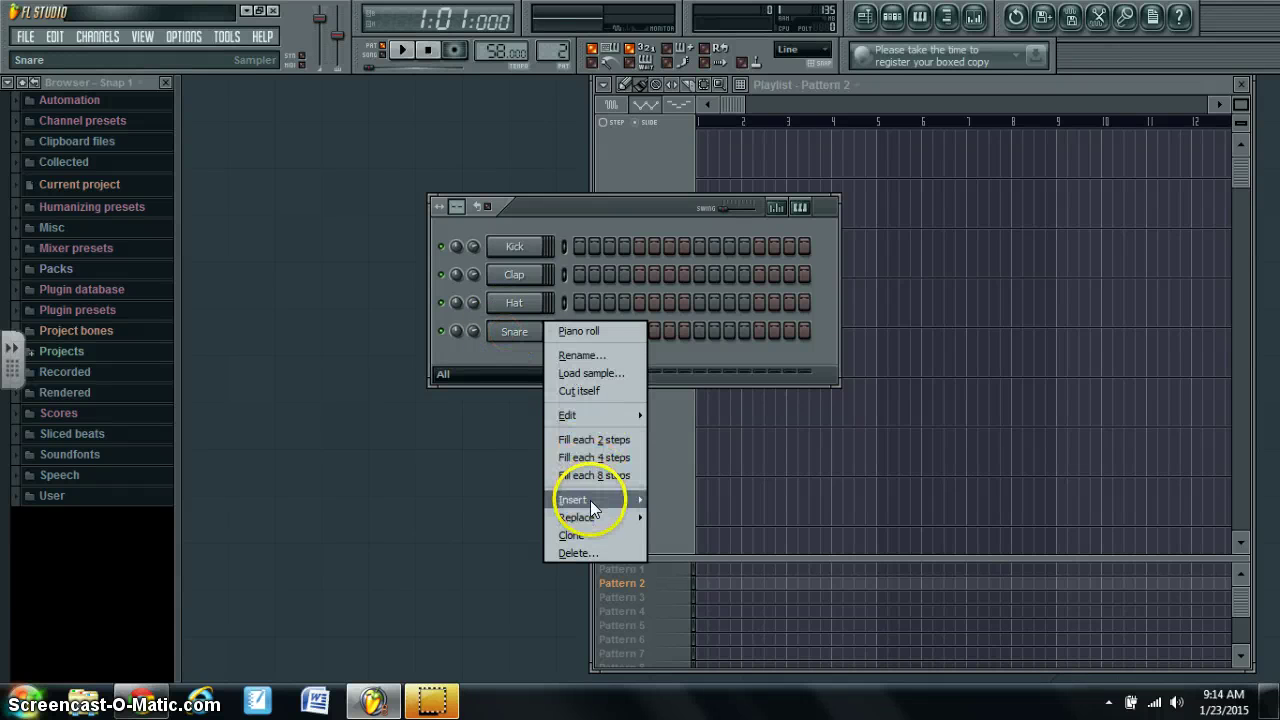
mouse_move(590, 500)
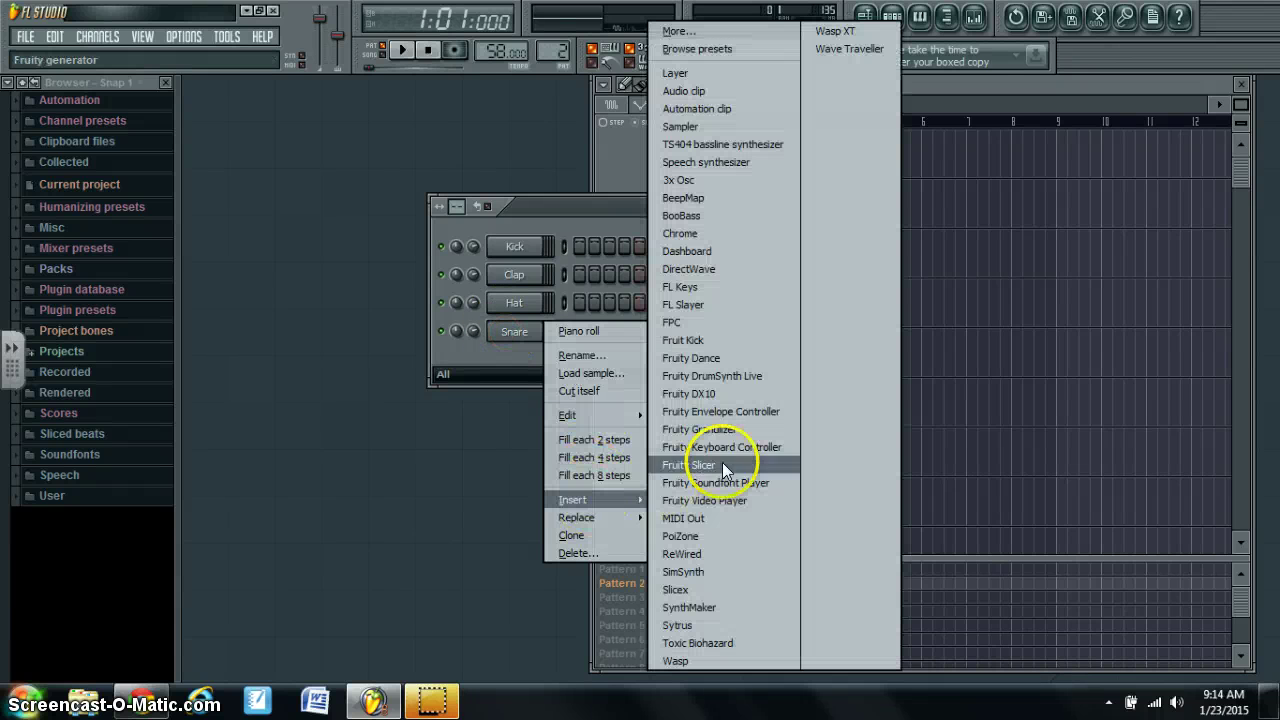
click(680, 287)
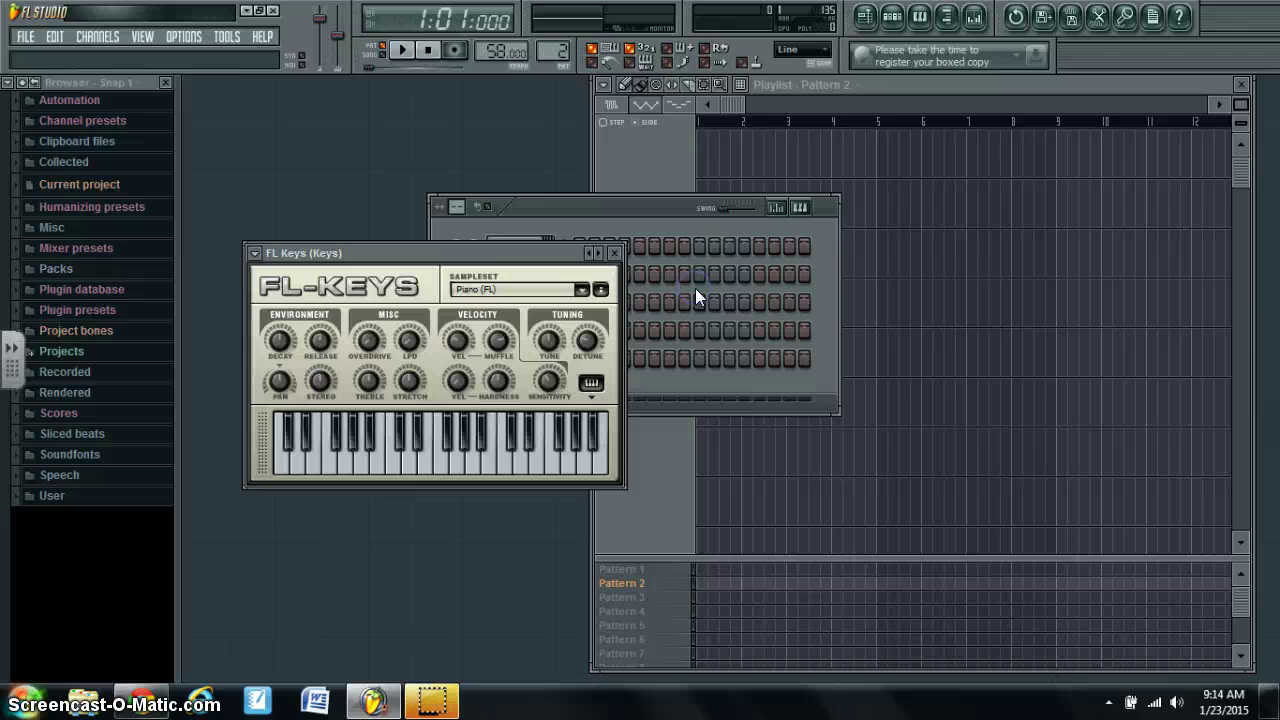
click(614, 254)
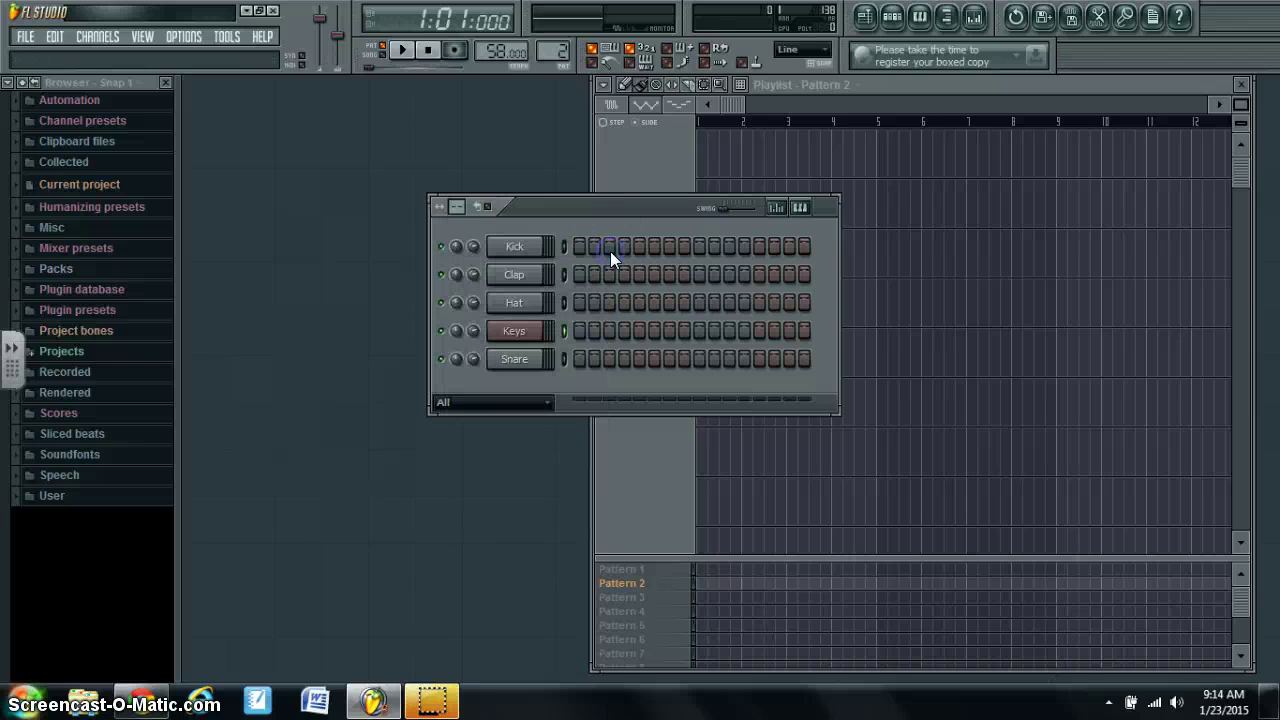
right_click(513, 333)
click(563, 328)
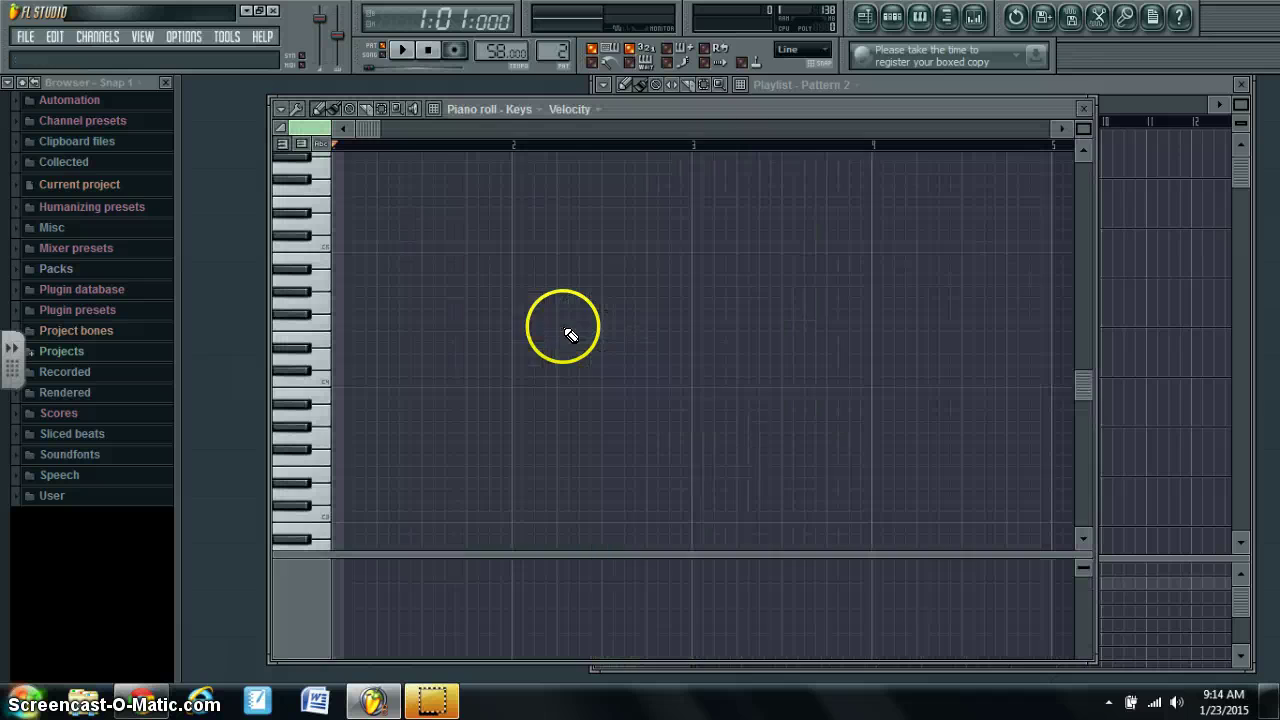
Check the assignment's chord instruction, return to FL Studio and show note names on the piano roll's keys.
click(137, 705)
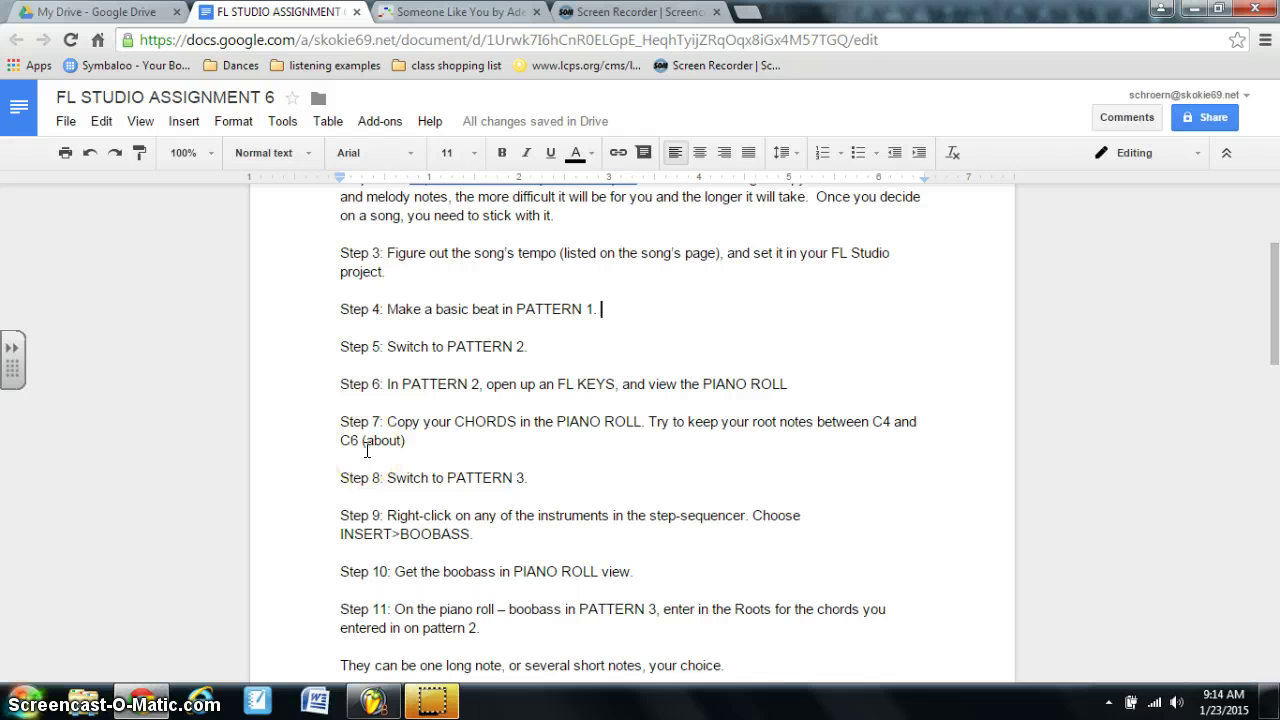
click(373, 700)
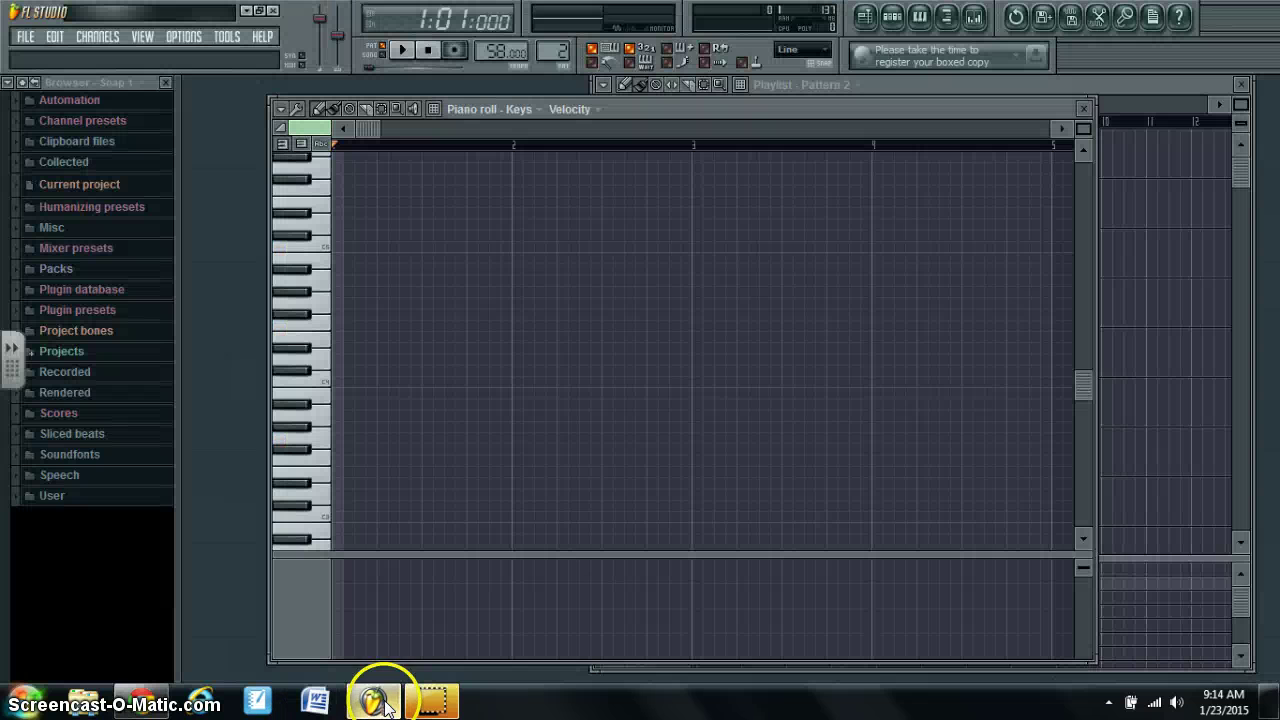
click(321, 143)
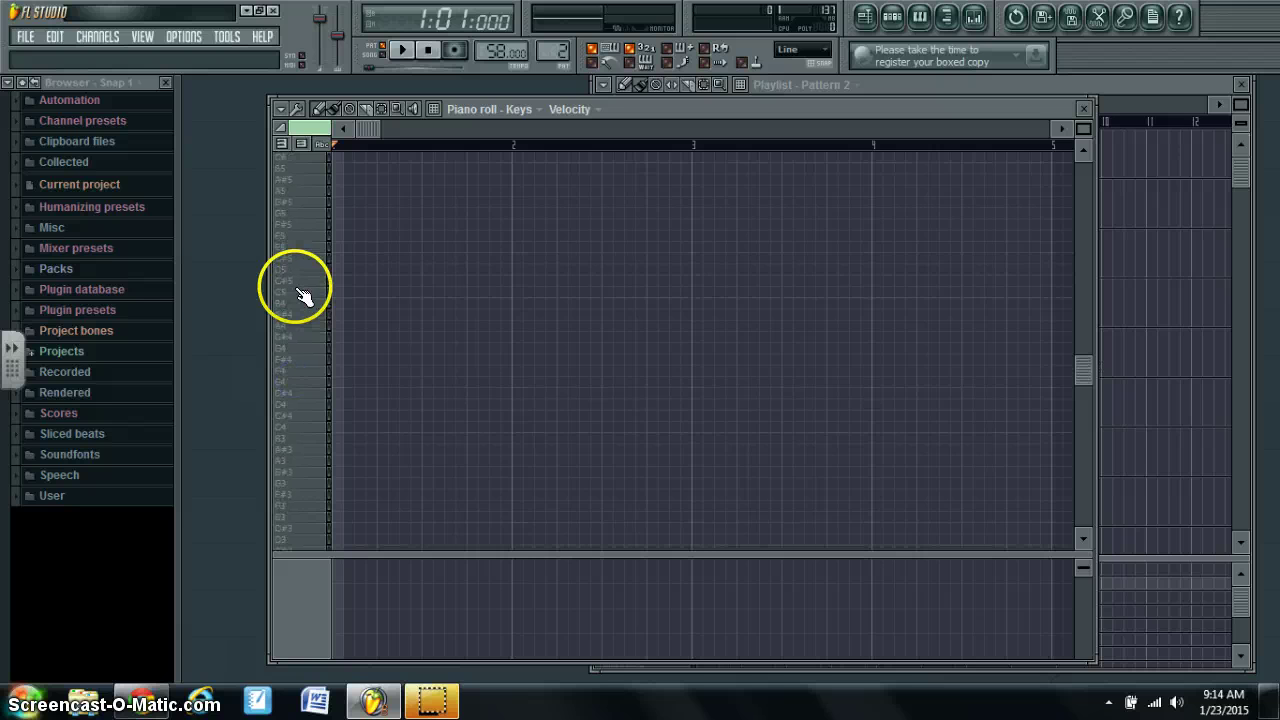
Look up the verse's first chord on the song page and place a D major chord rooted on D5 across bar 1 in FL Studio.
click(138, 706)
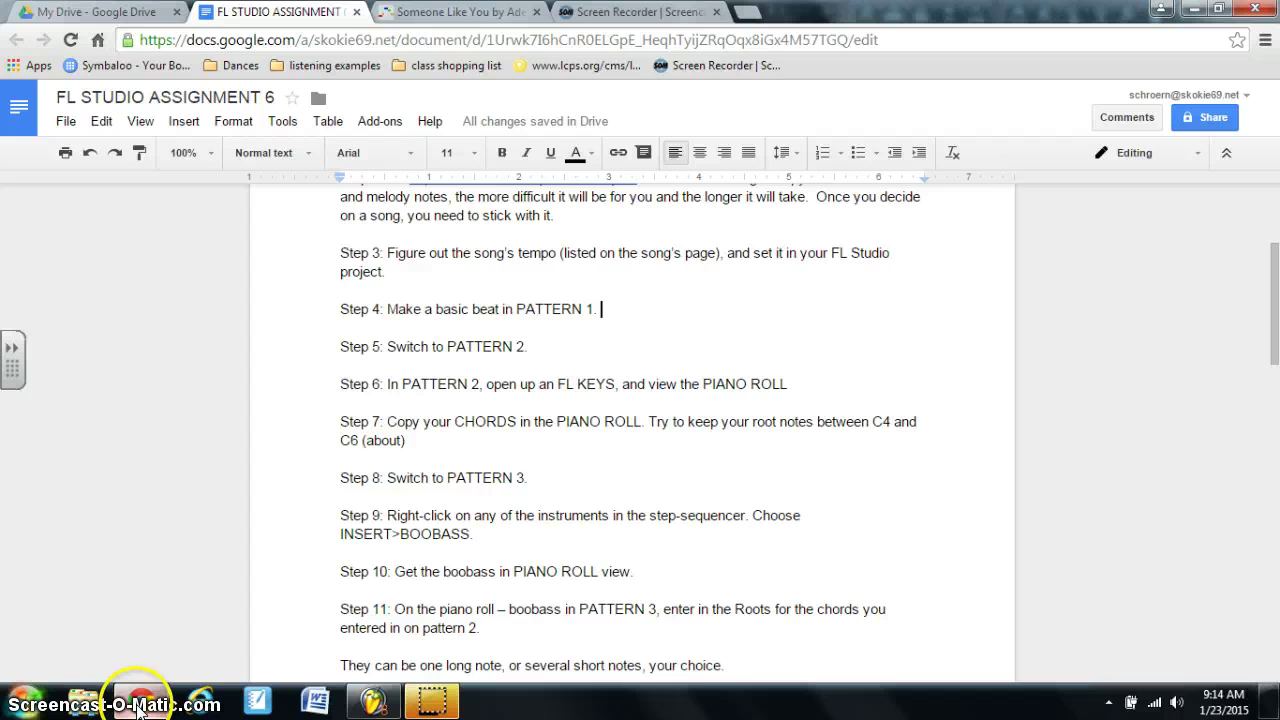
click(424, 14)
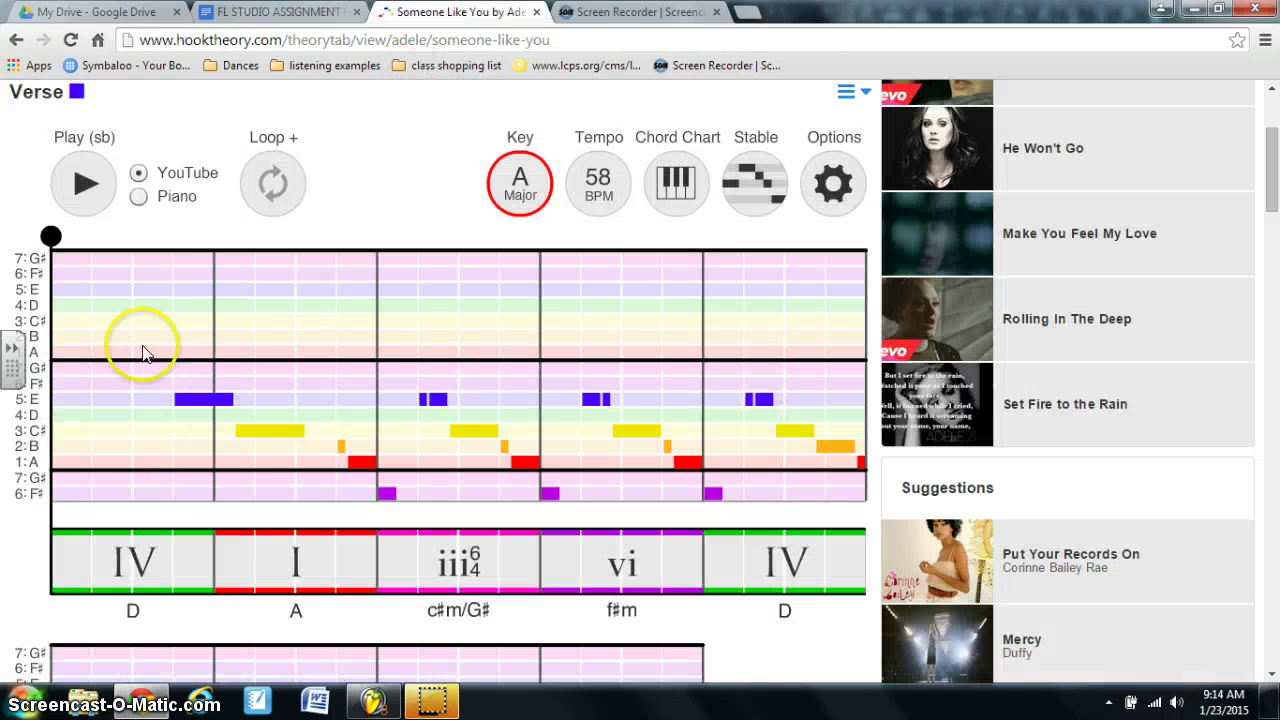
mouse_move(86, 580)
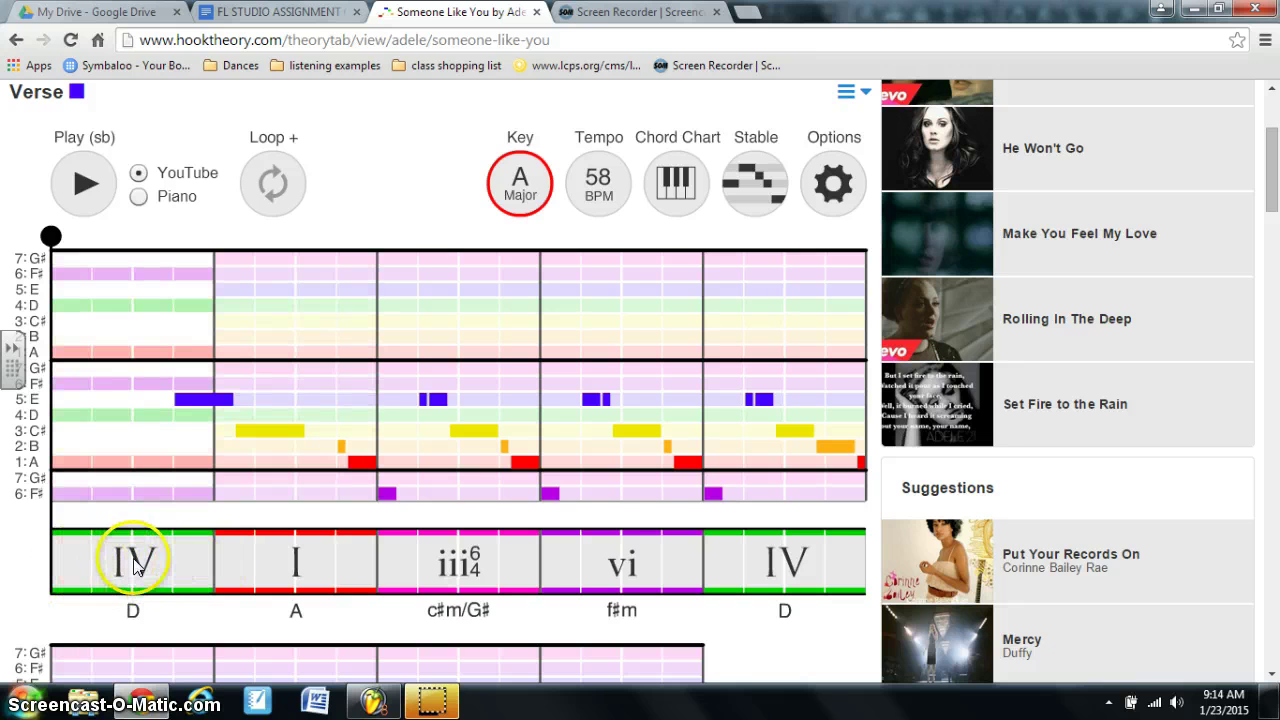
click(372, 700)
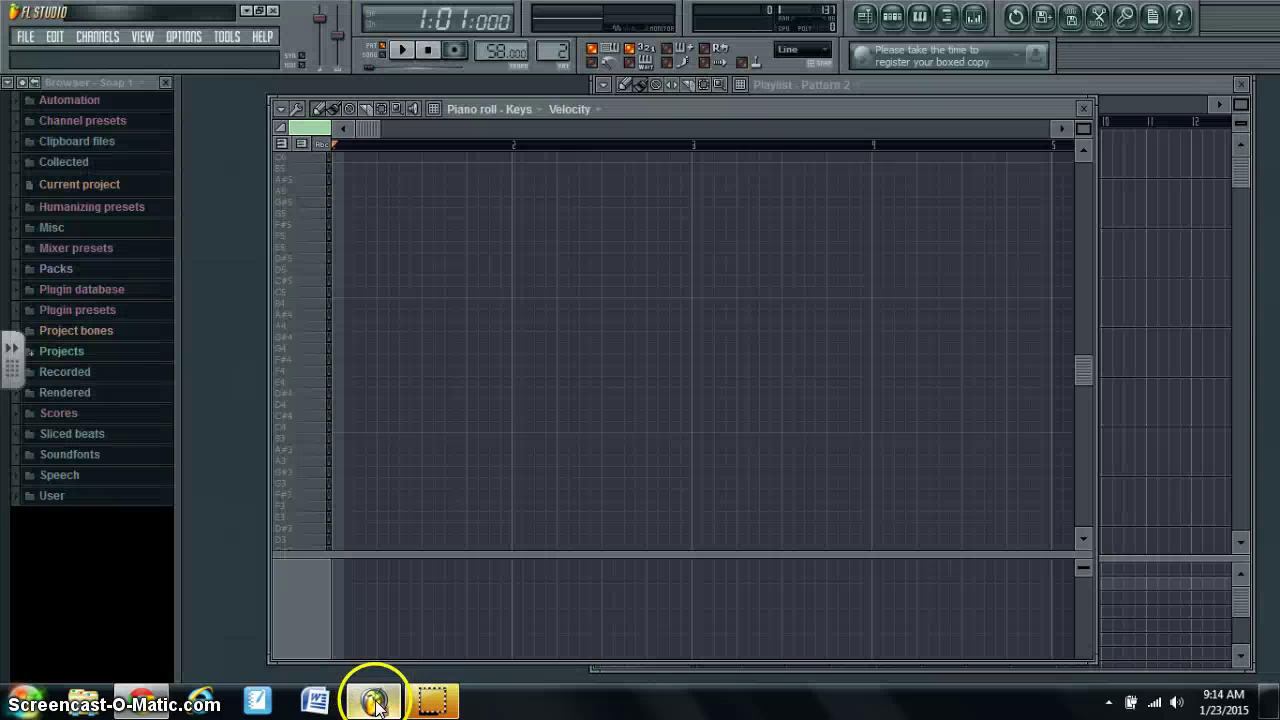
click(283, 110)
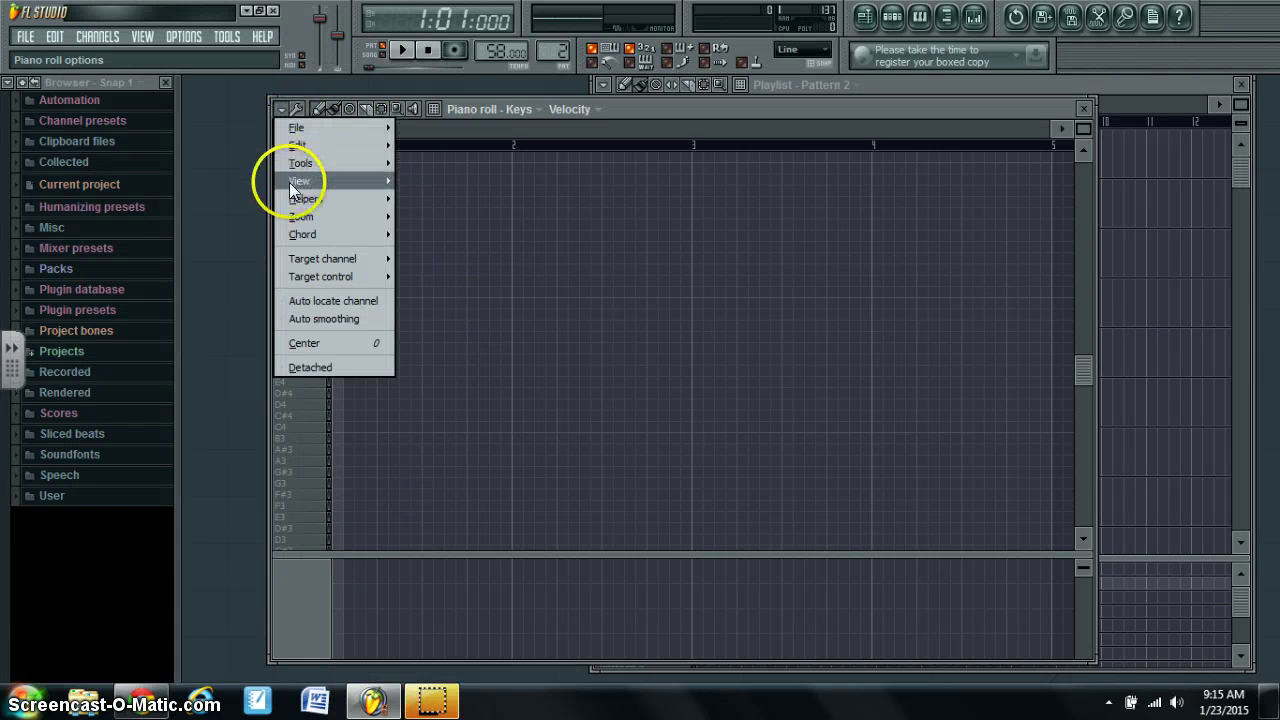
mouse_move(297, 236)
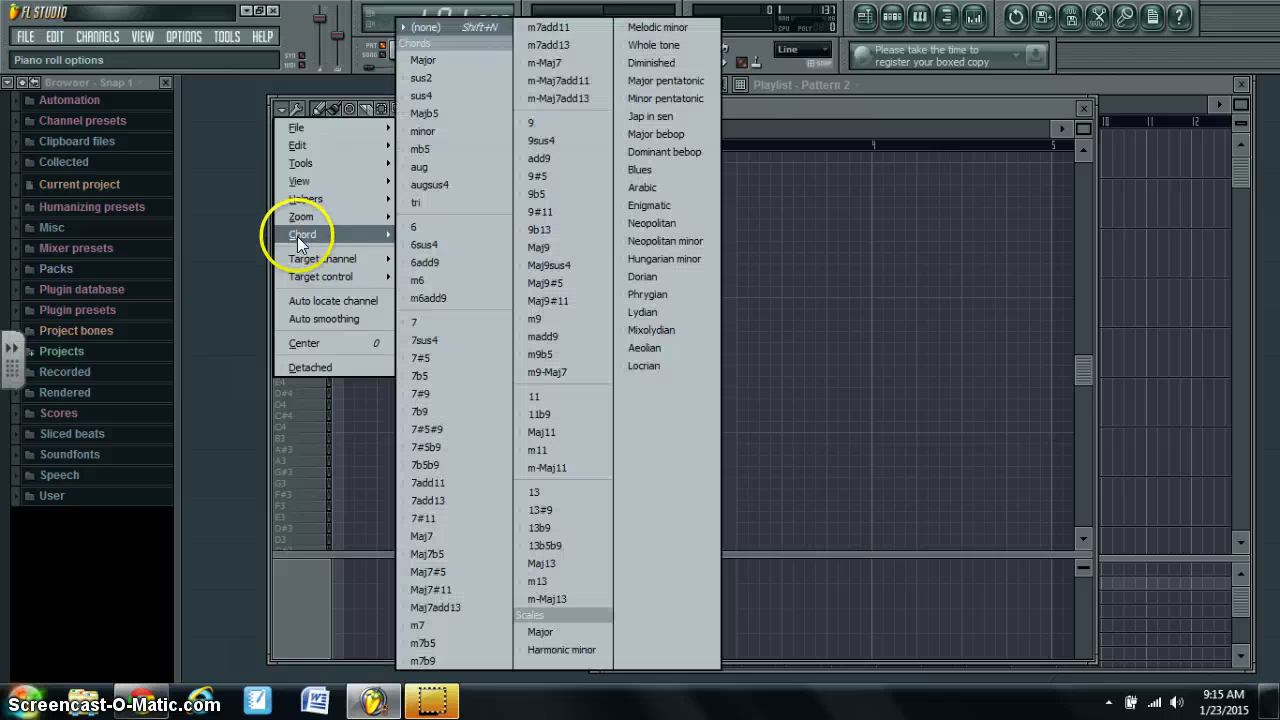
click(422, 62)
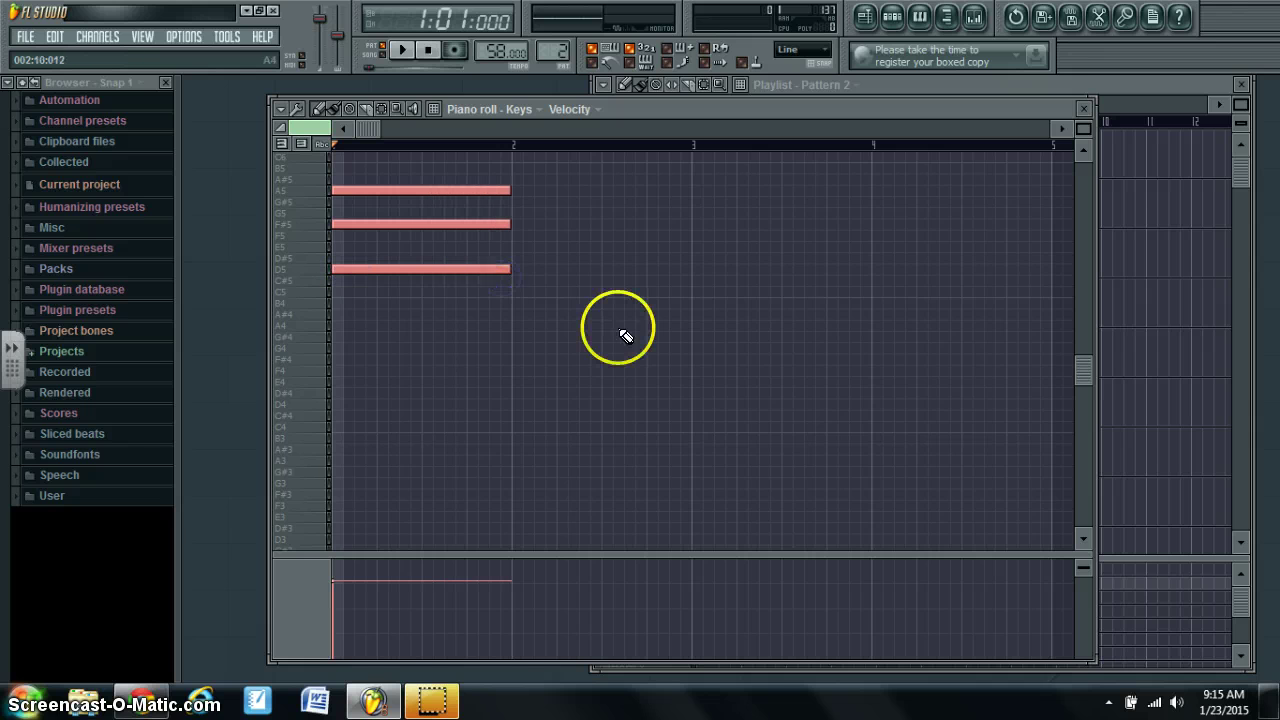
Look up the verse's second chord and place an A major chord rooted on A4 across bar 2 of the Keys piano roll.
scroll(626, 336, up, 3)
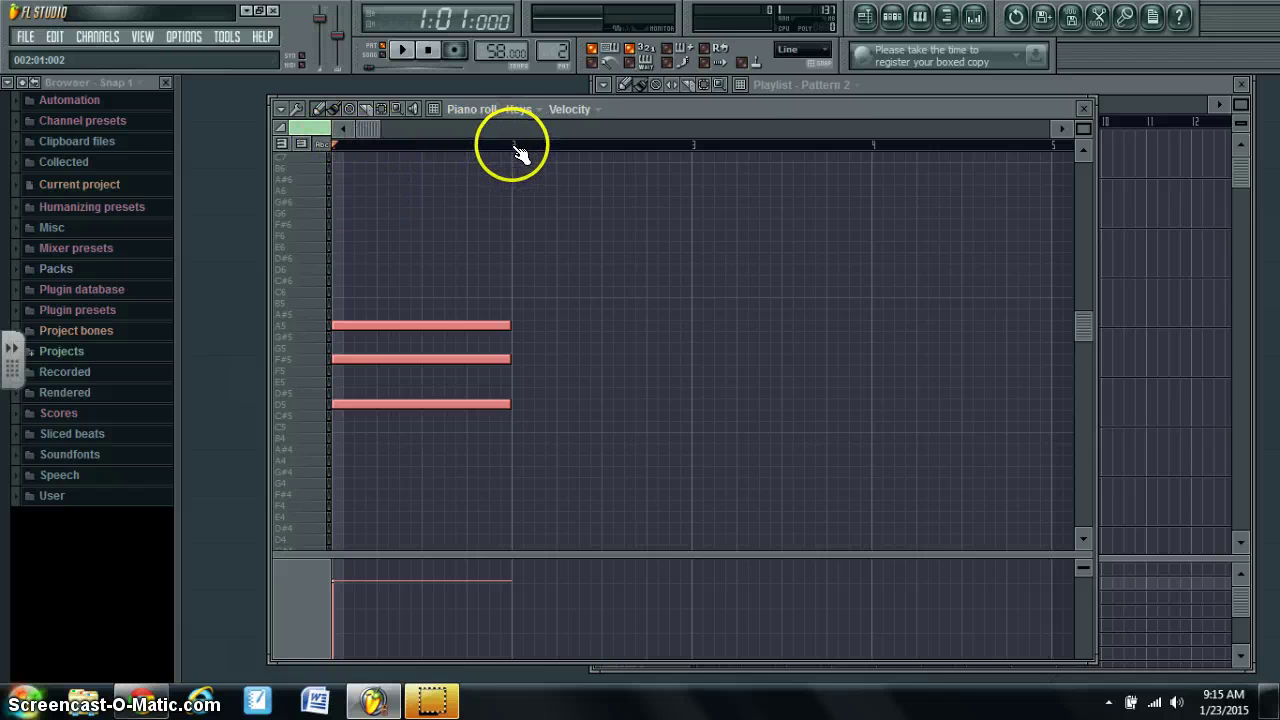
click(137, 697)
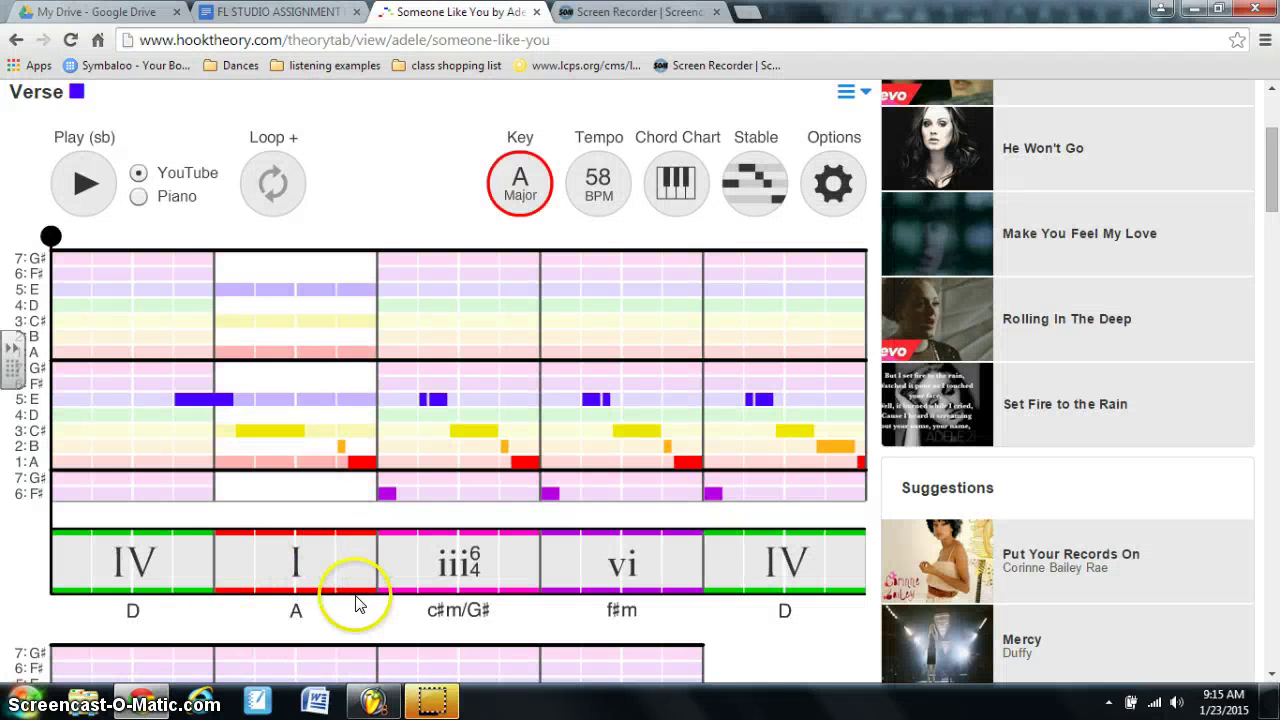
click(368, 698)
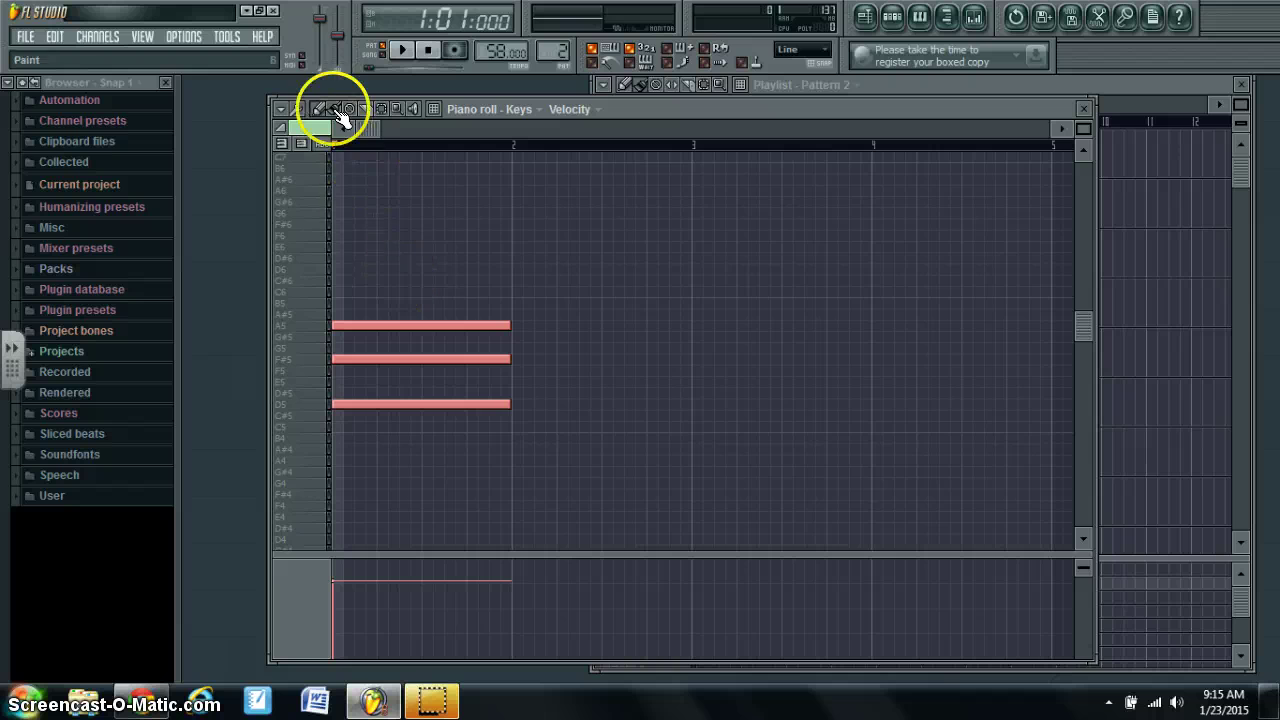
click(281, 109)
mouse_move(385, 230)
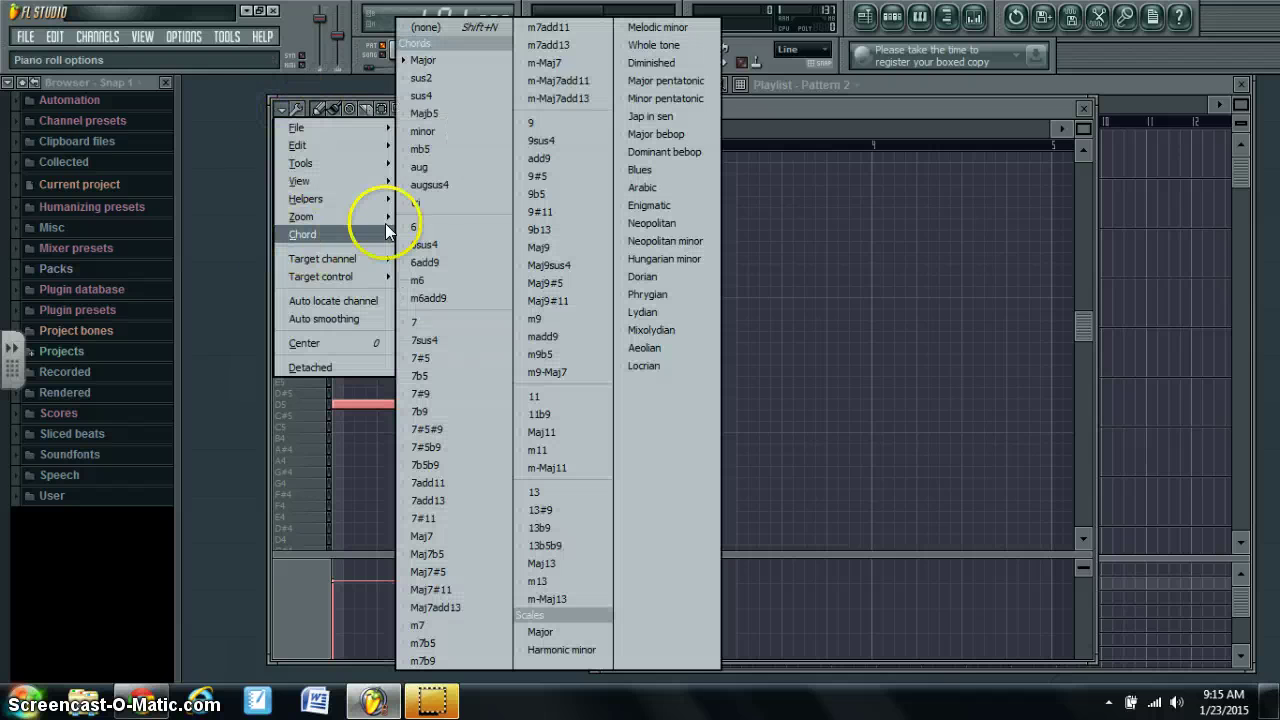
click(418, 58)
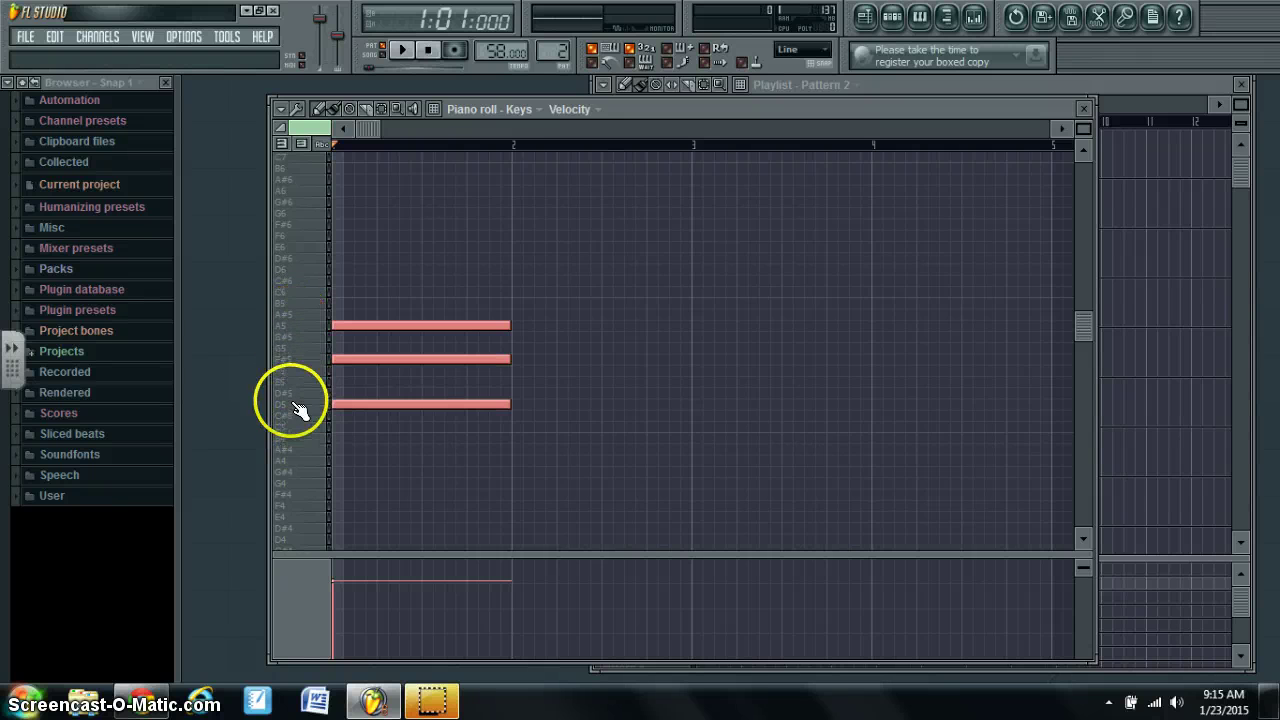
click(515, 462)
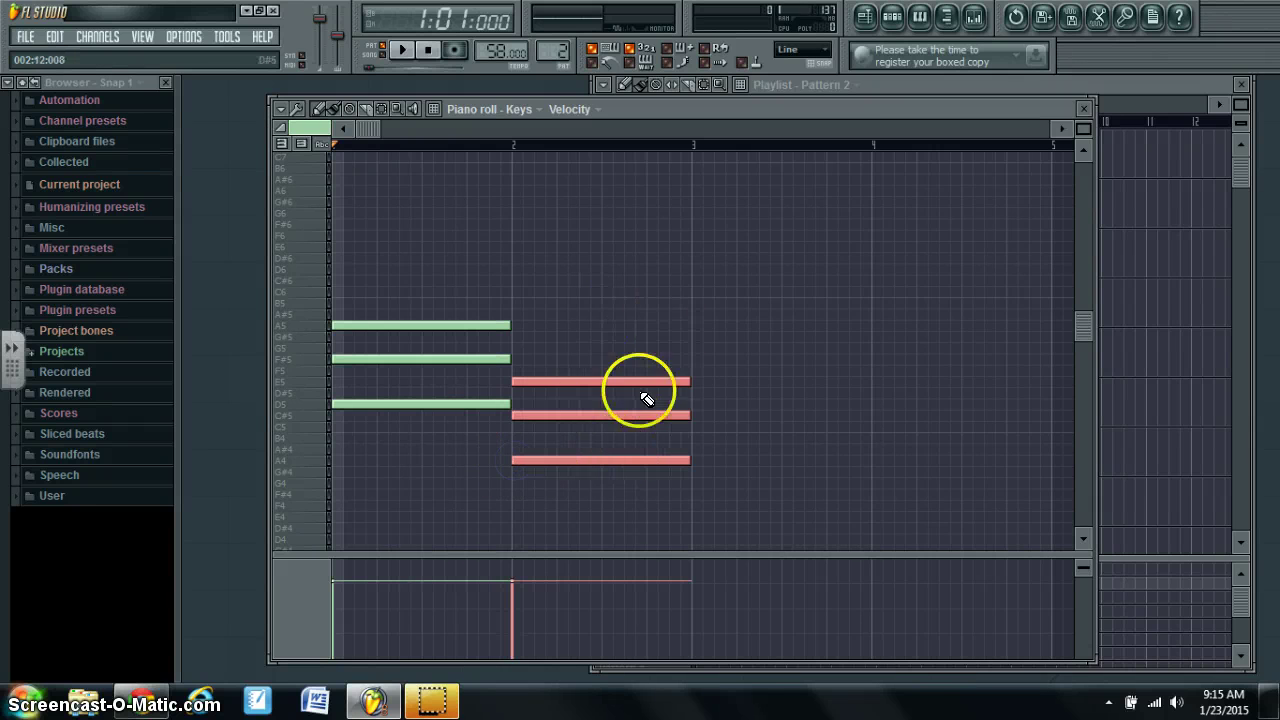
Look up the verse's third chord on the song page and place a C# minor chord rooted on C#5 across bar 3 in FL Studio.
click(150, 704)
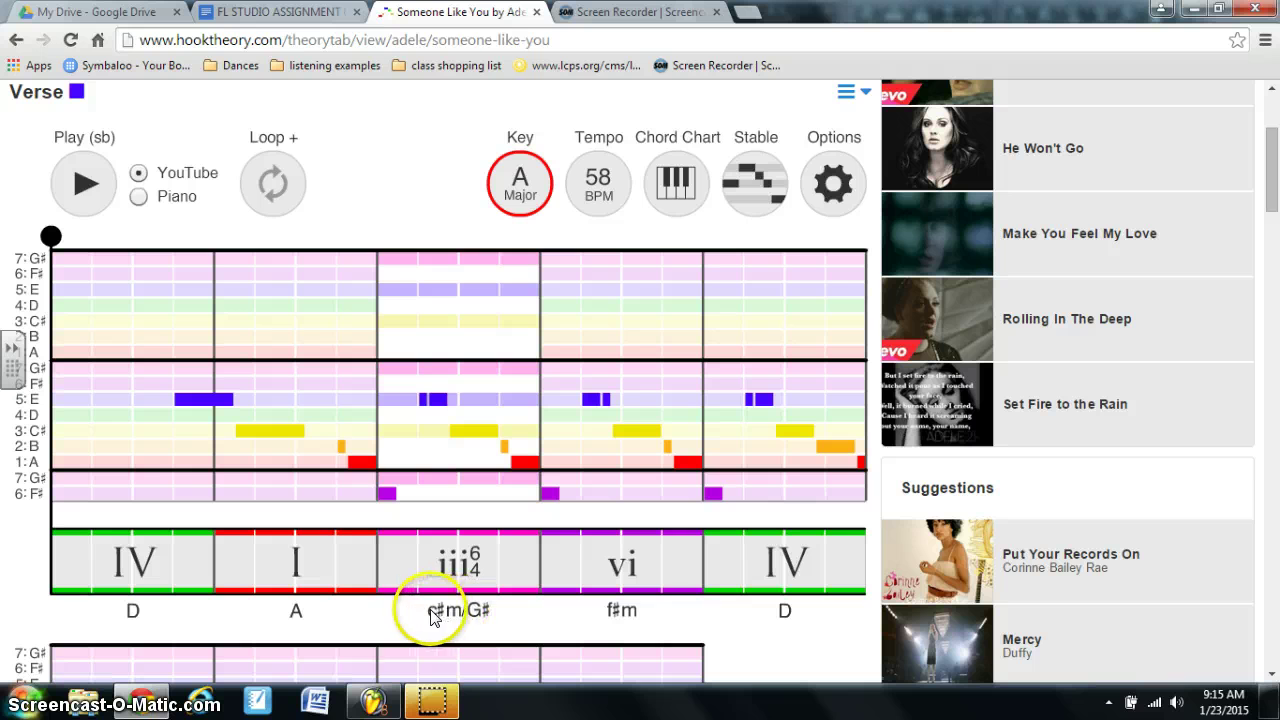
click(368, 702)
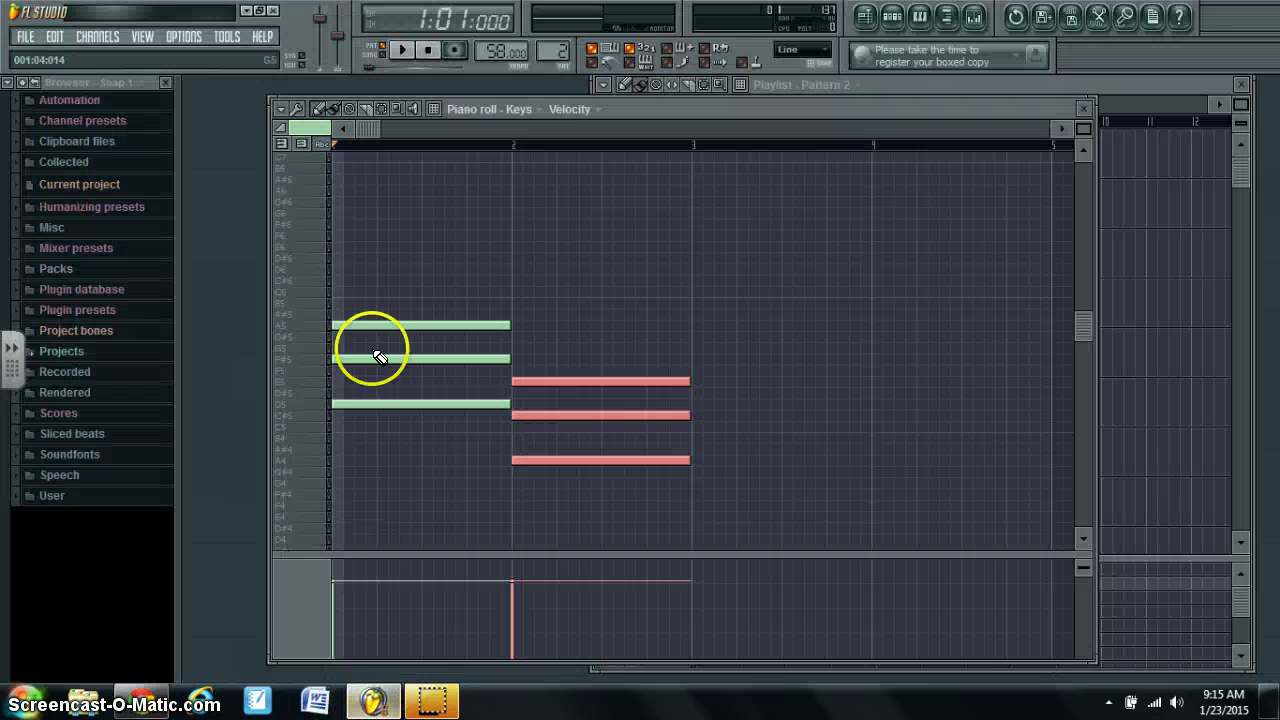
click(281, 111)
mouse_move(302, 234)
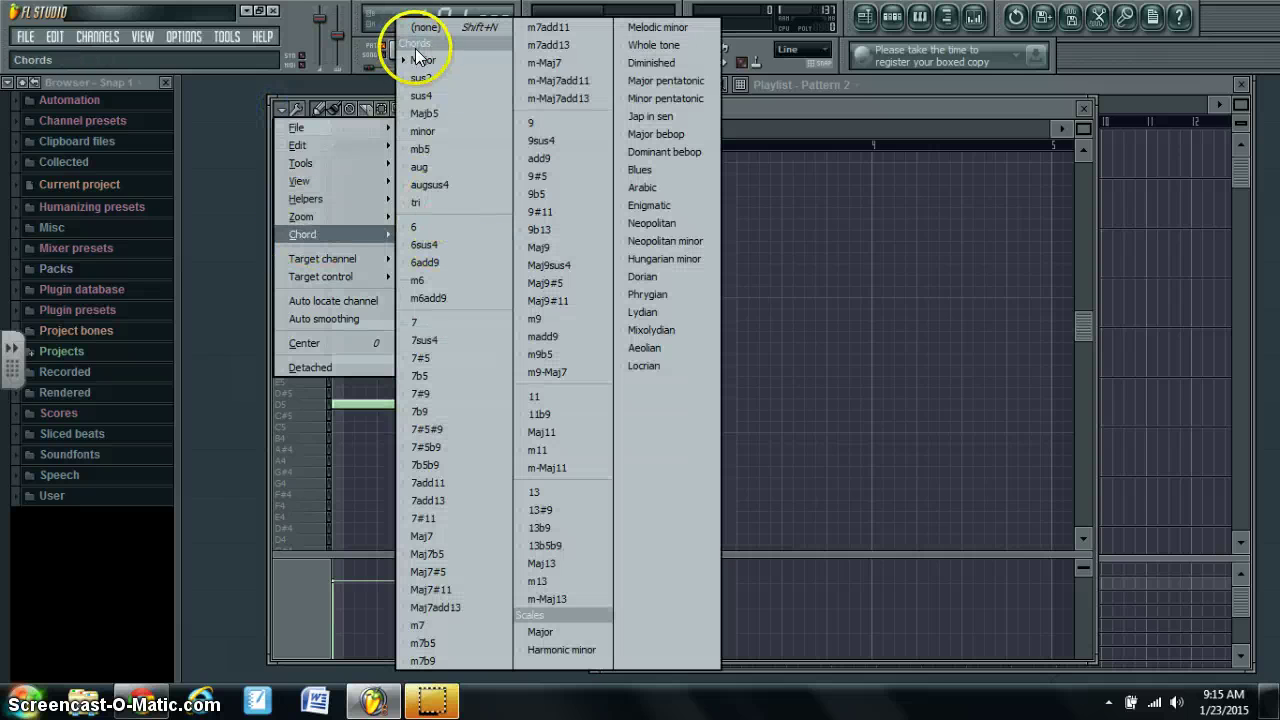
click(424, 134)
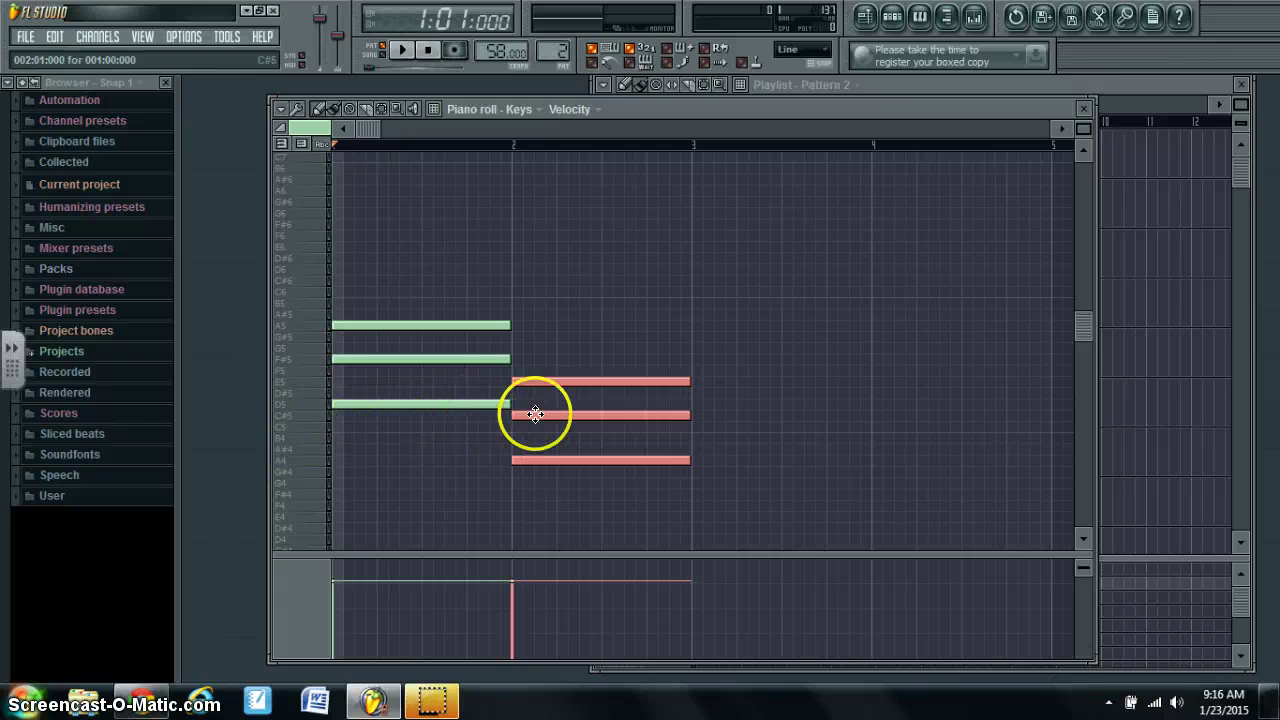
click(700, 415)
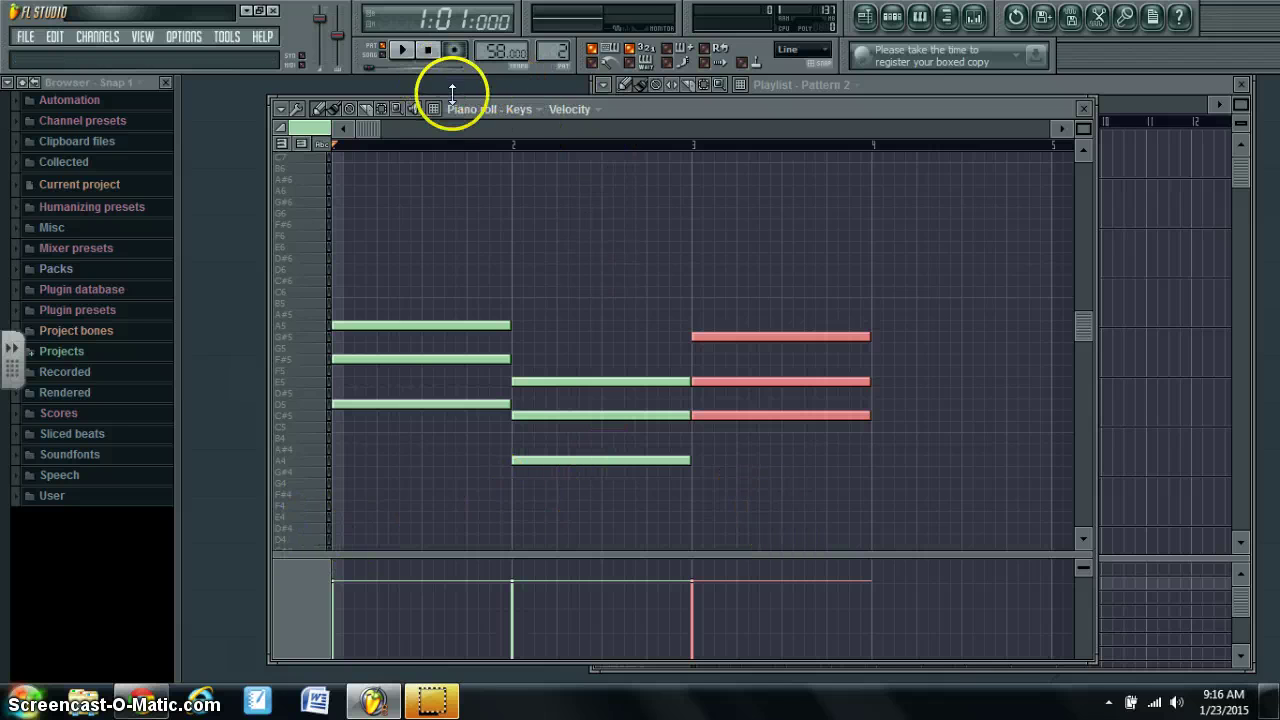
Play back the first three chords while raising the computer's speaker volume to maximum, and stop playback.
key(space)
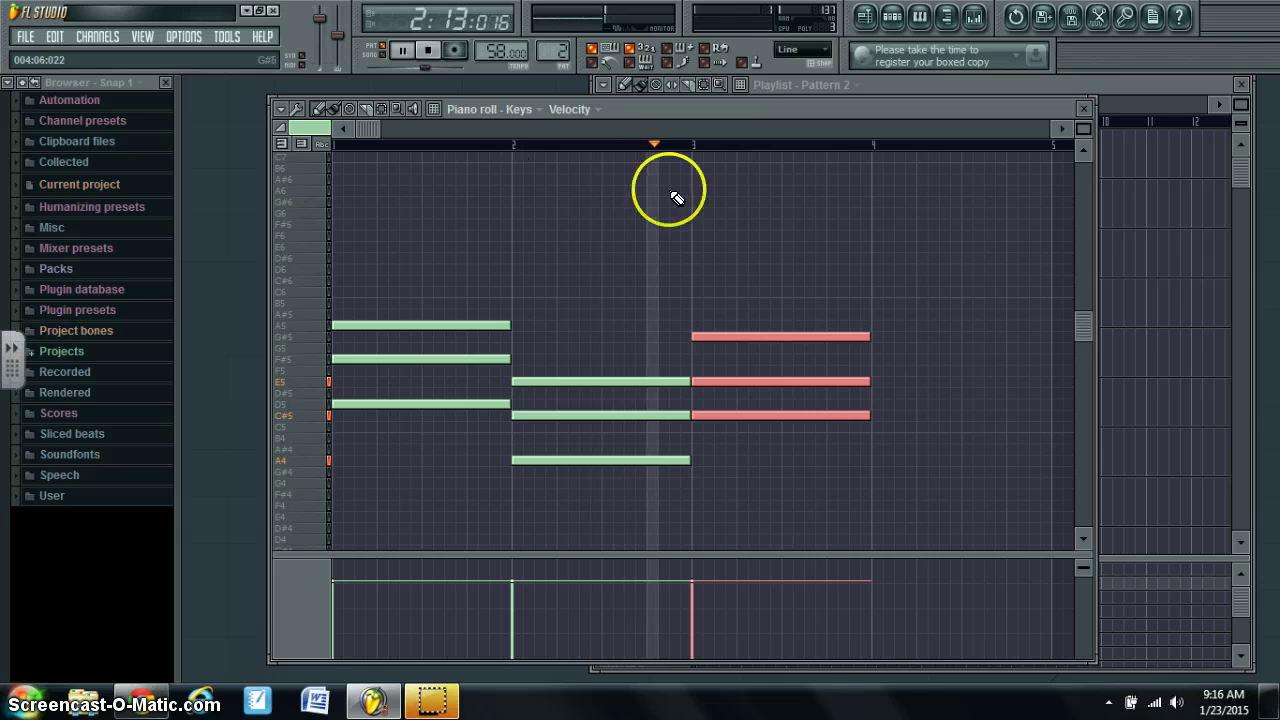
click(1177, 703)
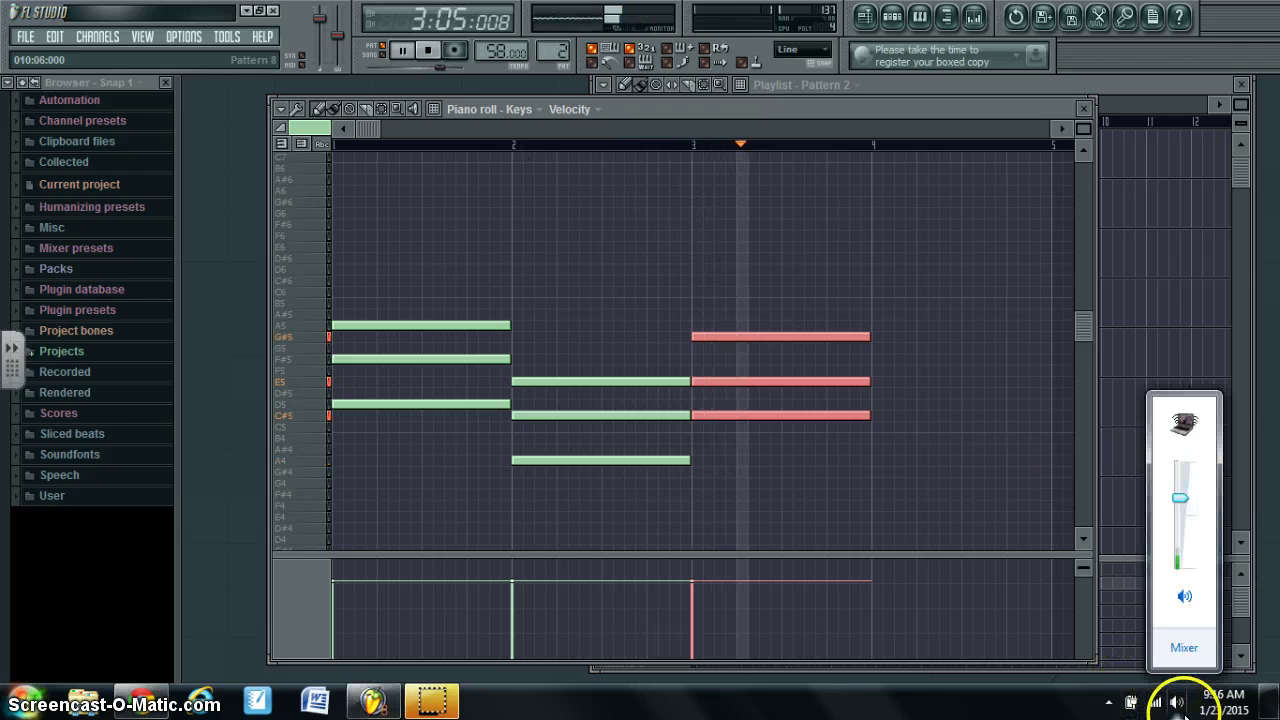
drag(1183, 498, 1172, 458)
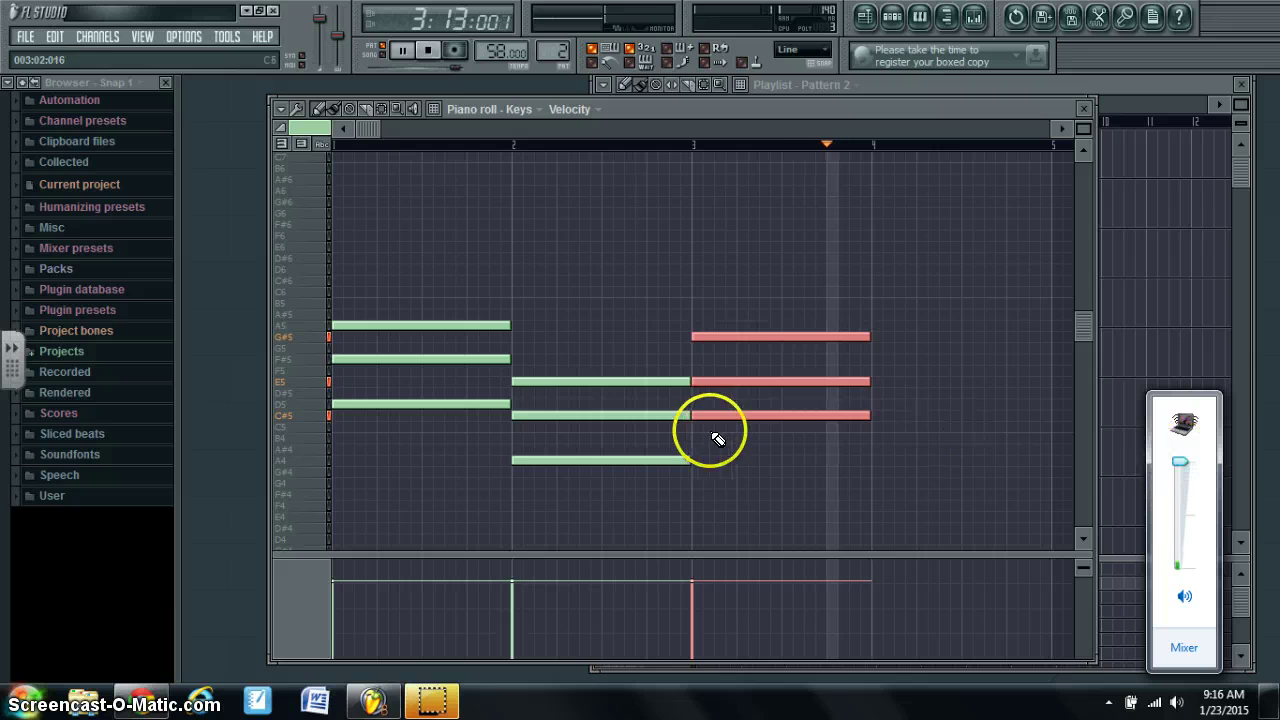
click(428, 52)
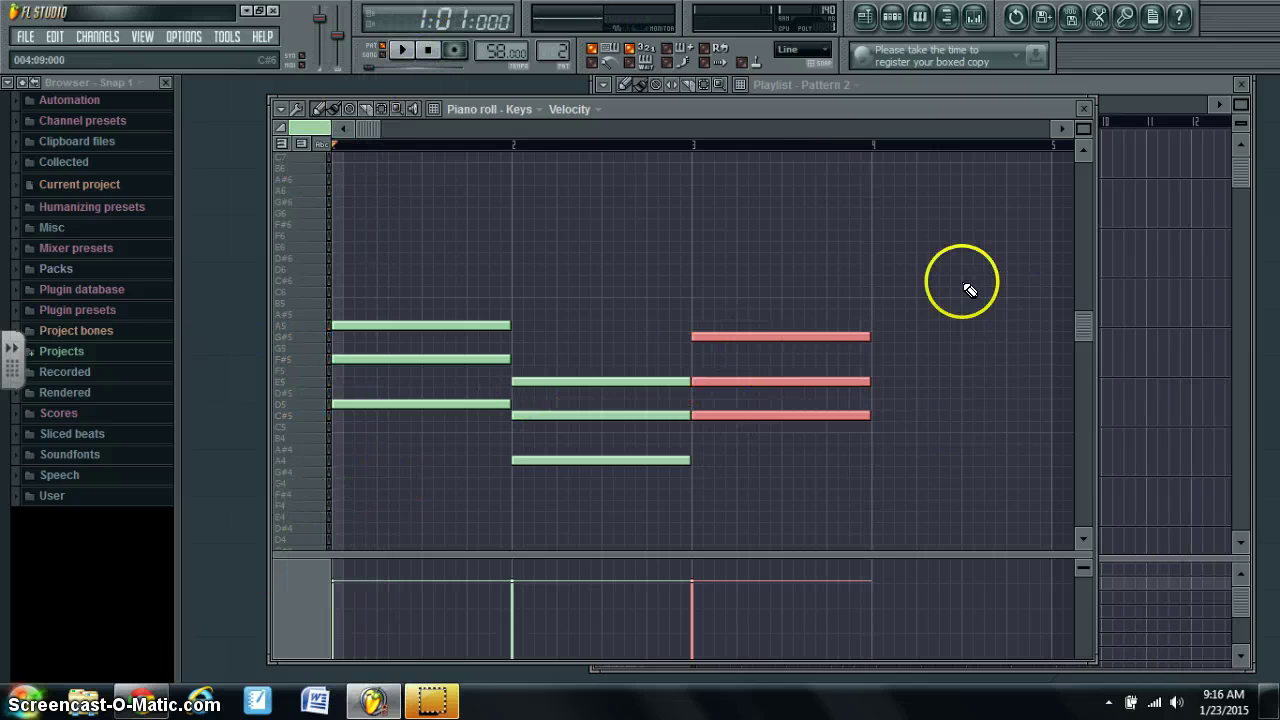
Look up the verse's fourth chord on the song page and place an F# minor chord rooted on F#5 across bar 4 in FL Studio.
click(140, 706)
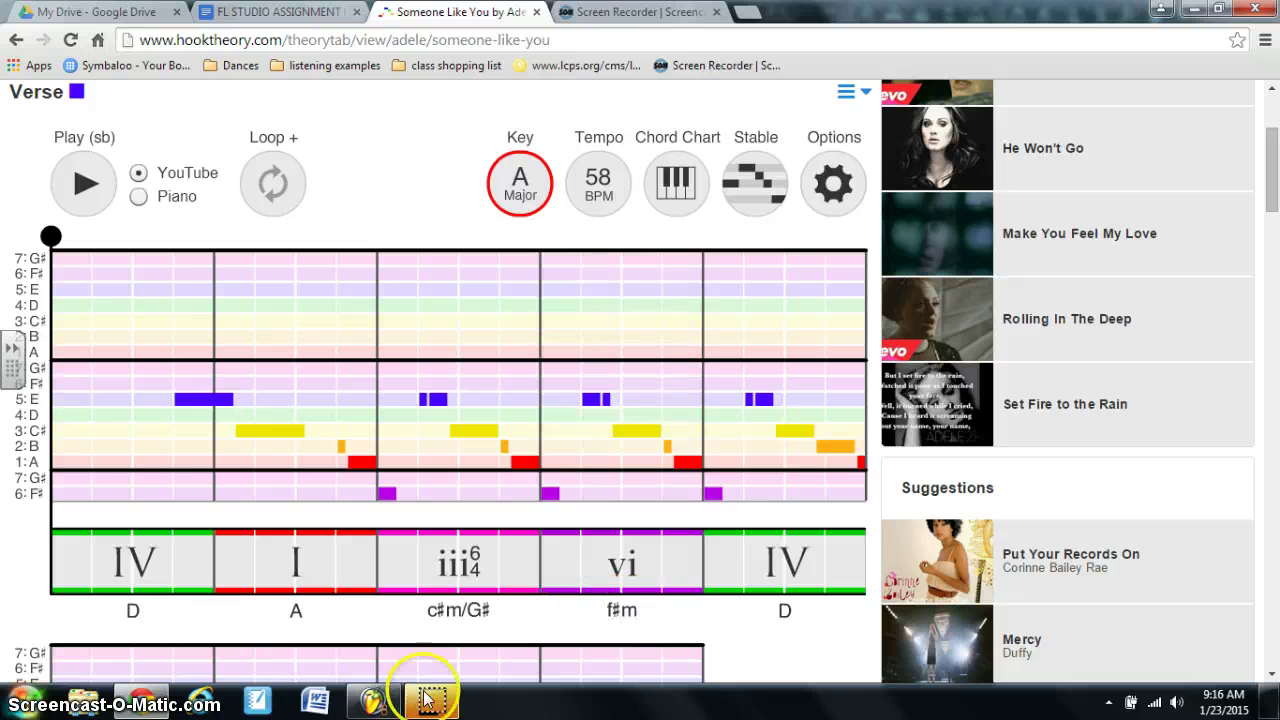
click(378, 704)
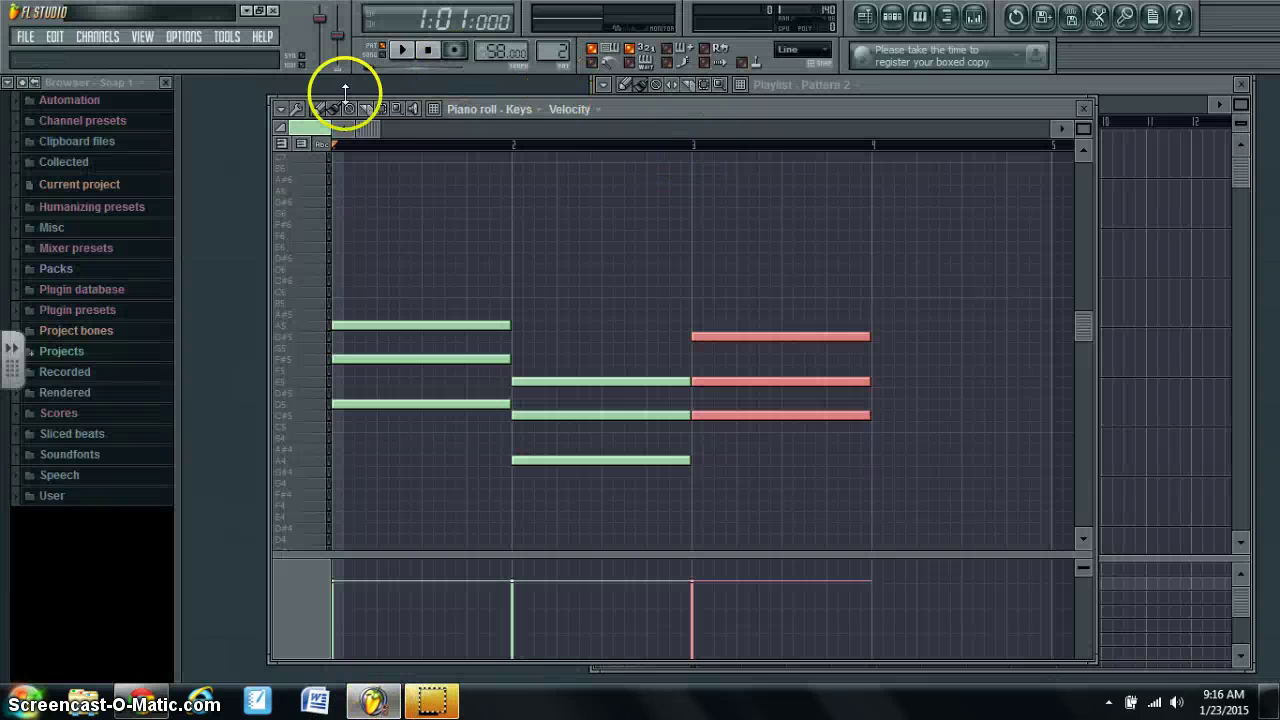
click(283, 108)
mouse_move(303, 234)
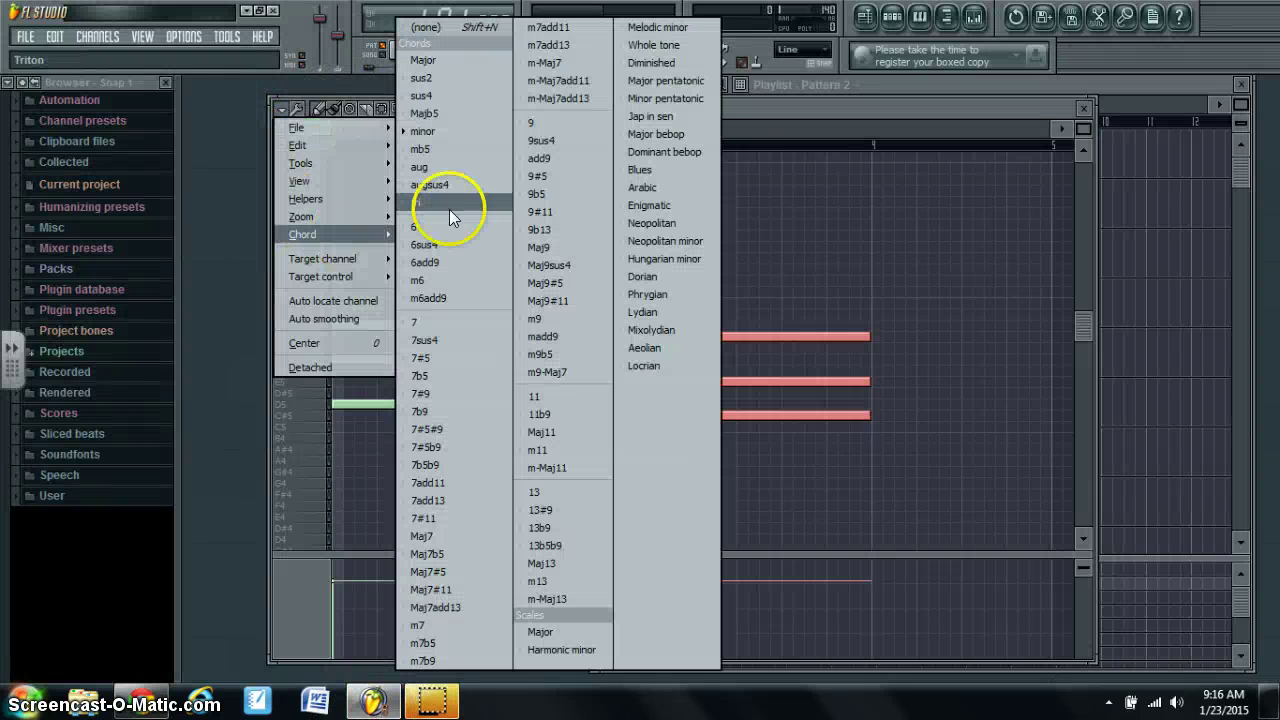
click(471, 130)
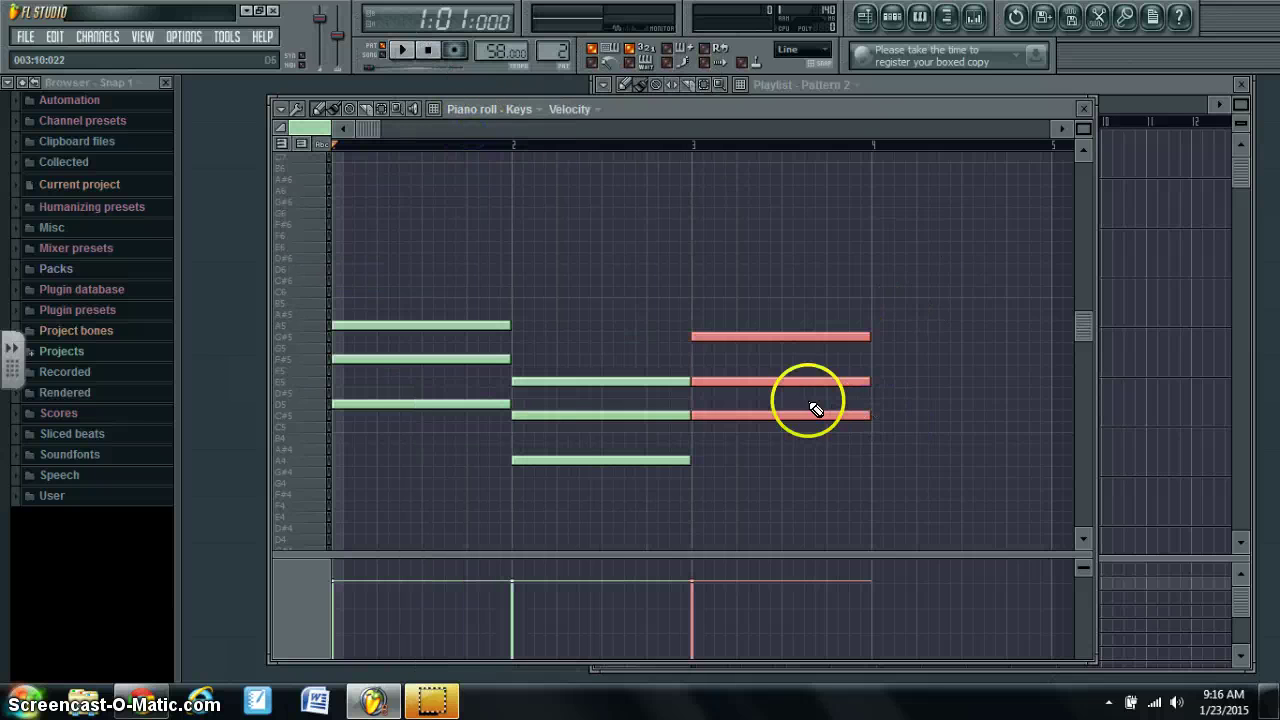
click(877, 360)
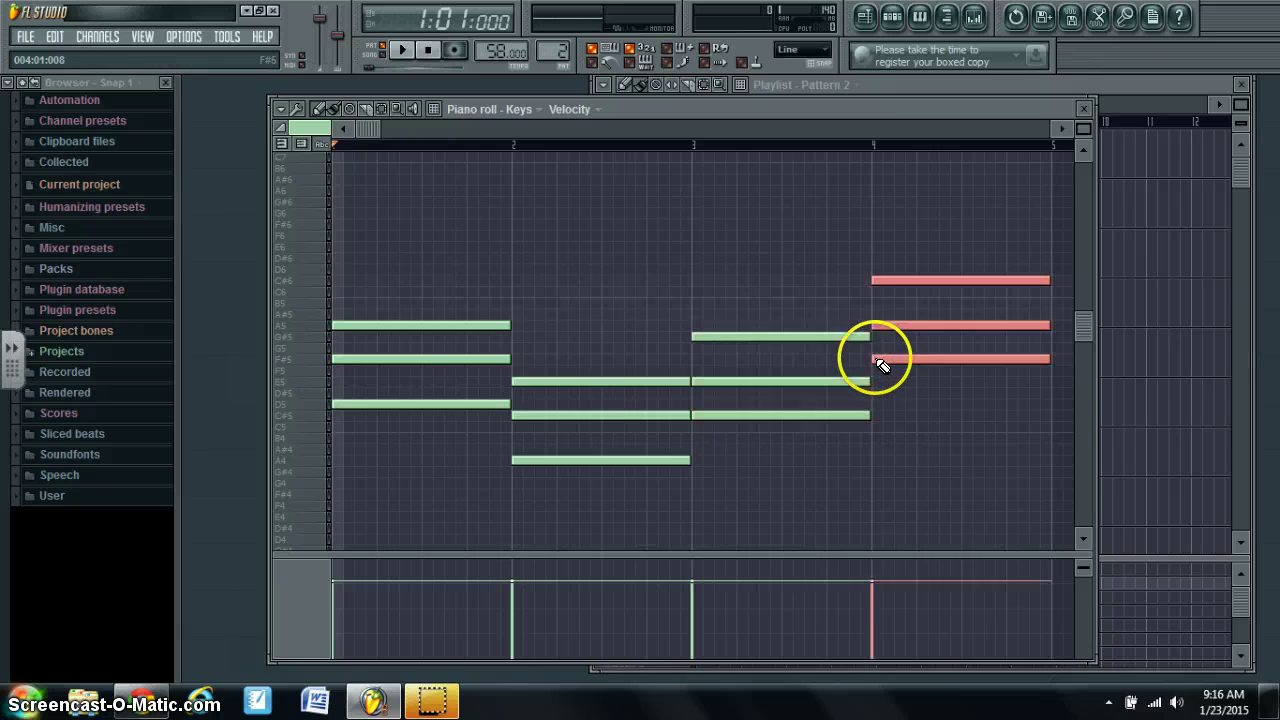
Look up the verse's fifth chord on the song page and place a D major chord rooted on D5 across bar 5 in FL Studio.
click(1062, 129)
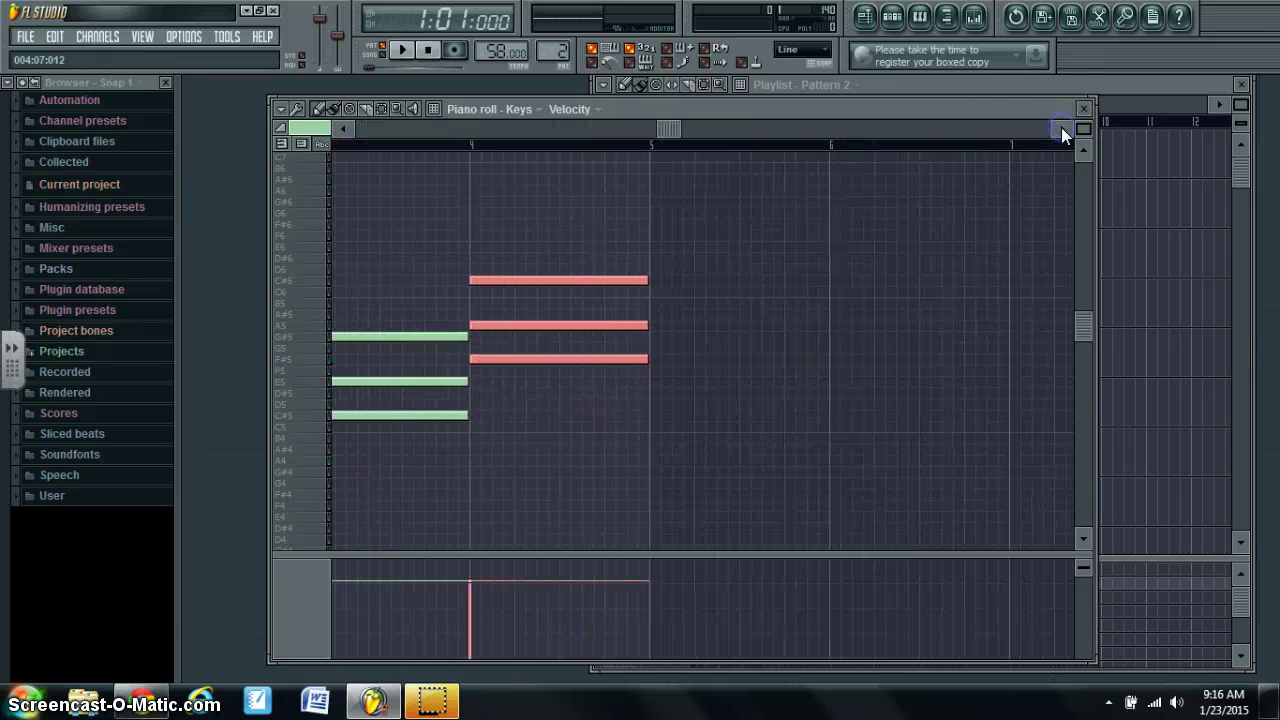
click(143, 700)
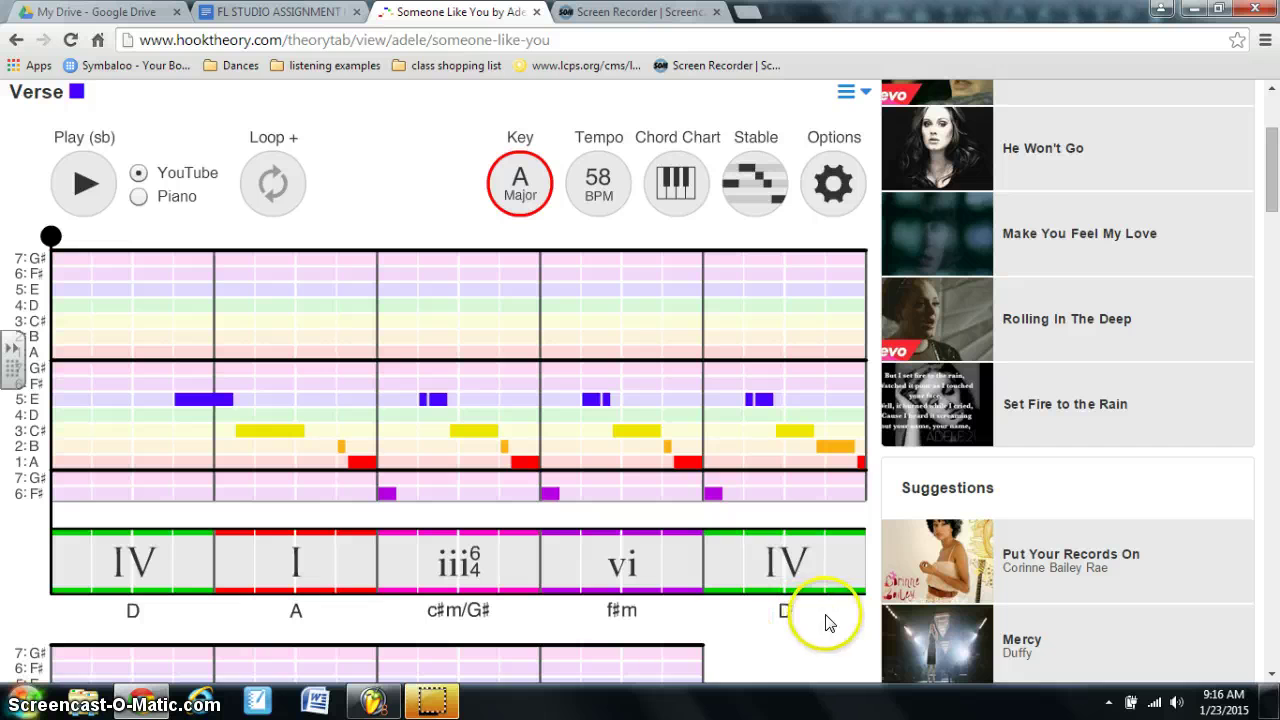
click(383, 703)
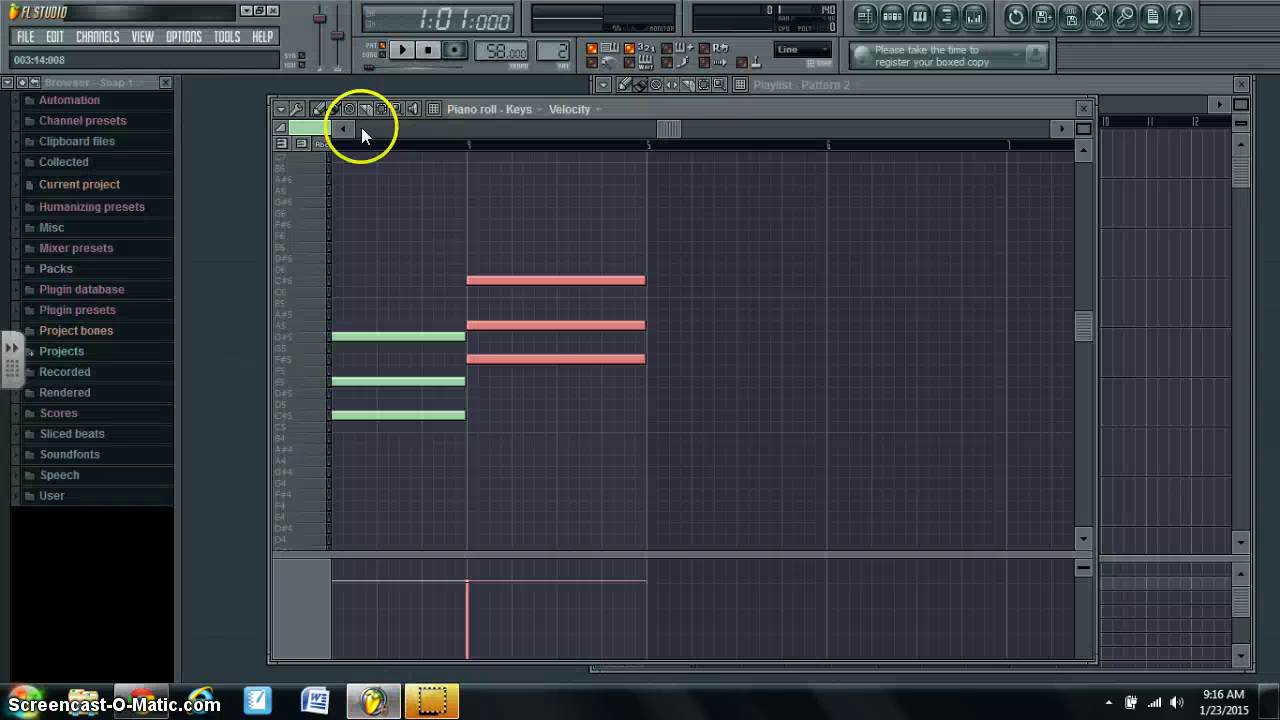
click(277, 107)
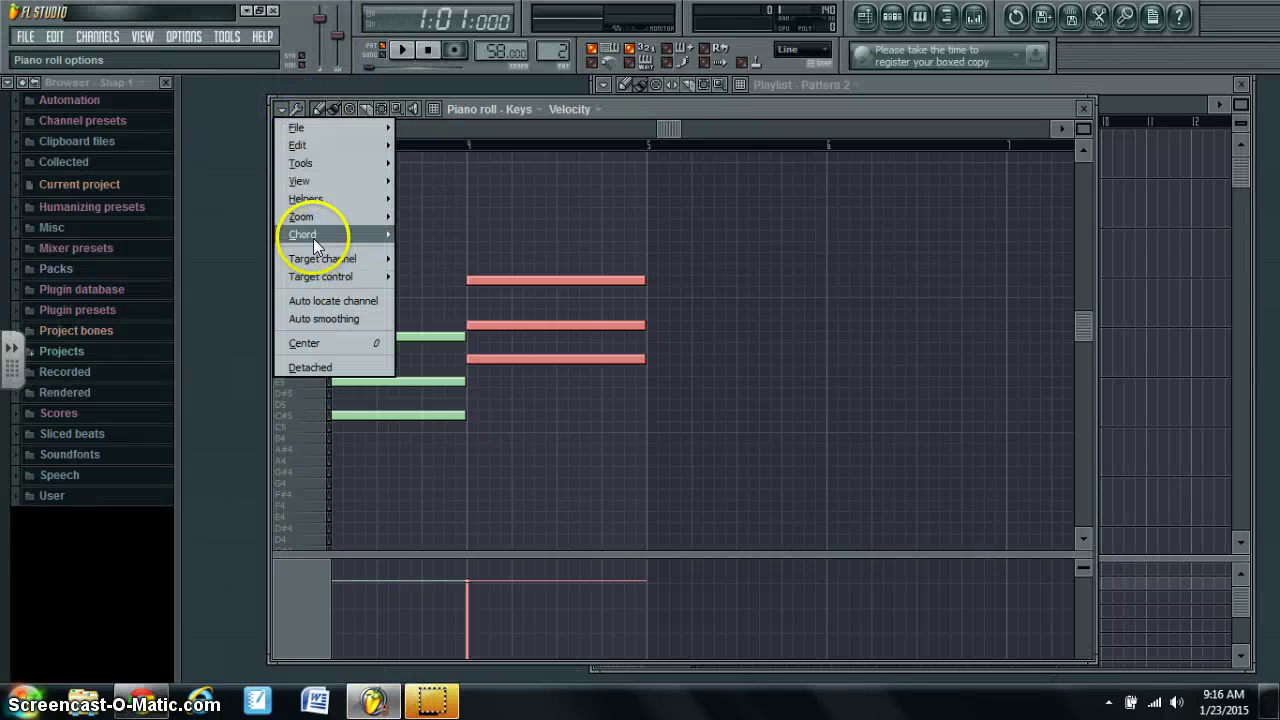
mouse_move(313, 237)
click(443, 60)
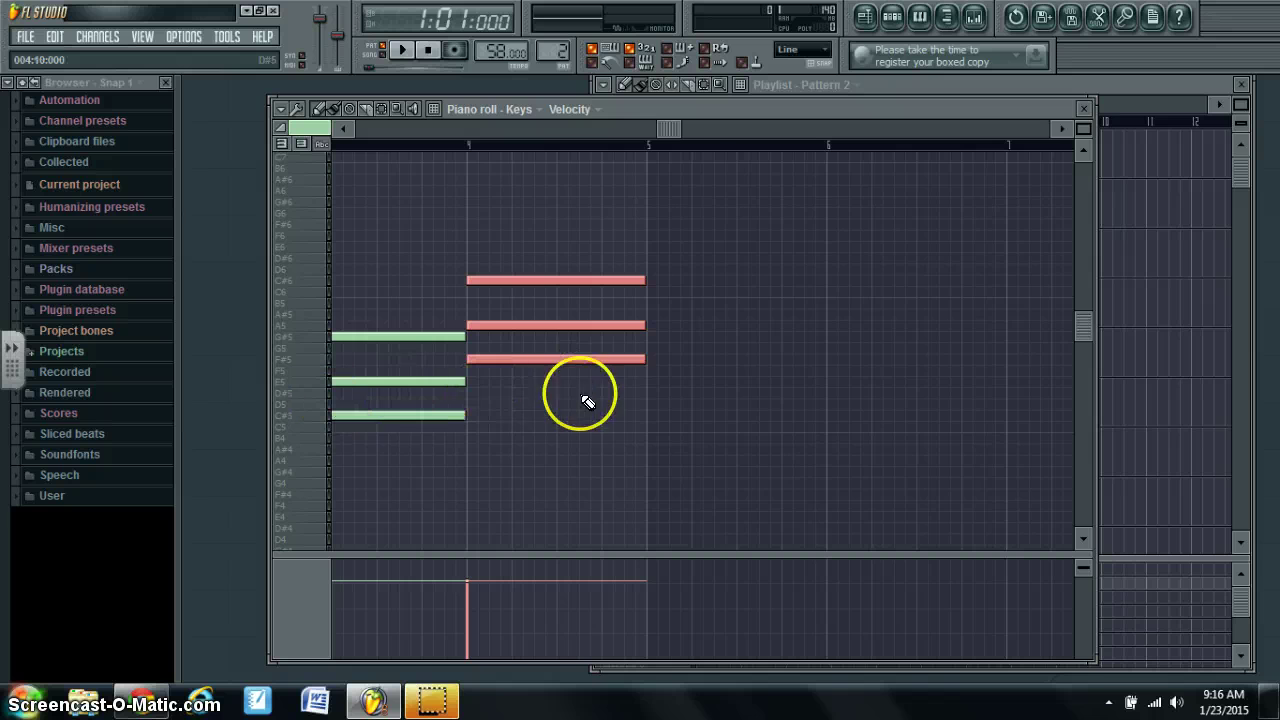
click(652, 405)
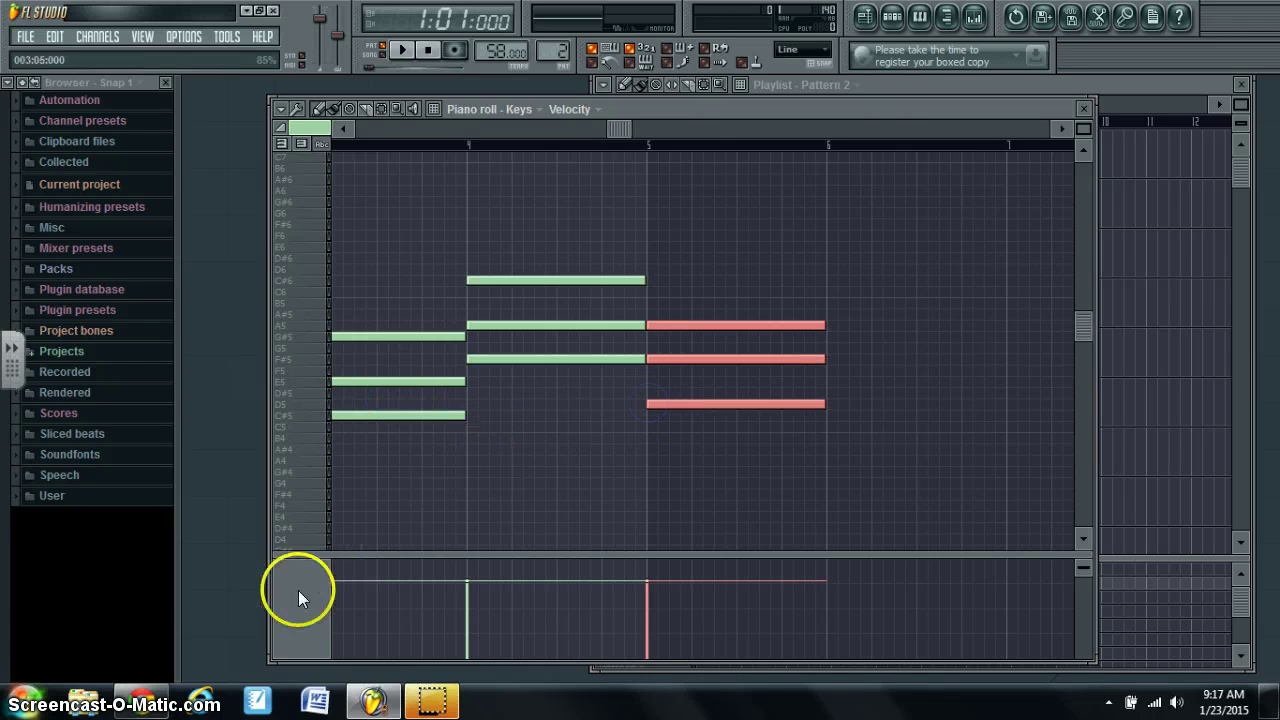
Look up the first chord in the verse's second row and place an A major chord rooted on A4 in bar 6 in FL Studio.
click(141, 703)
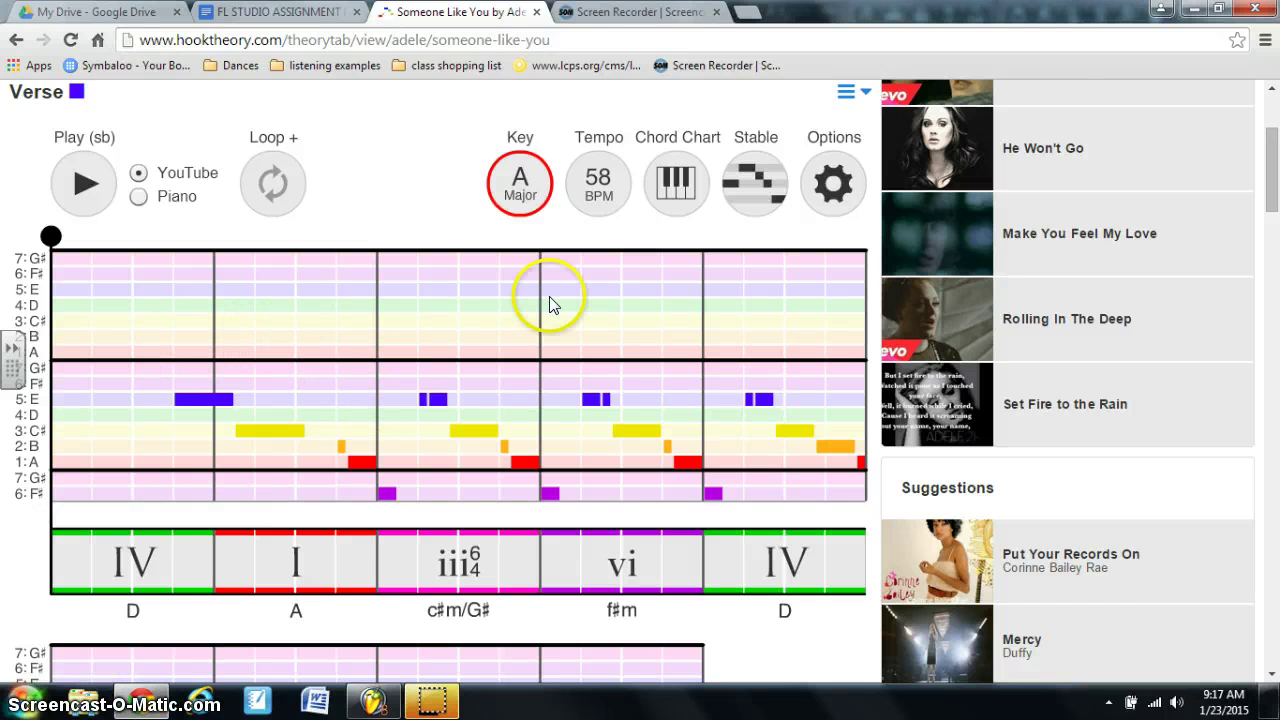
scroll(411, 378, down, 5)
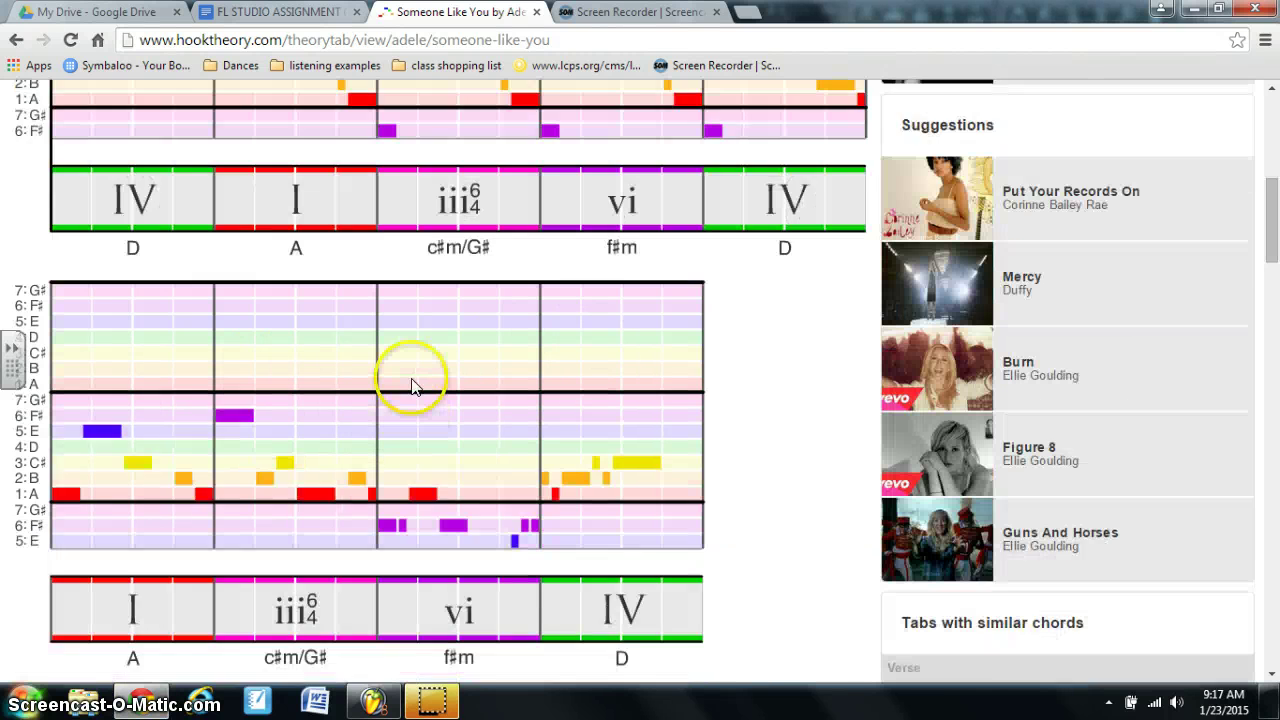
click(411, 378)
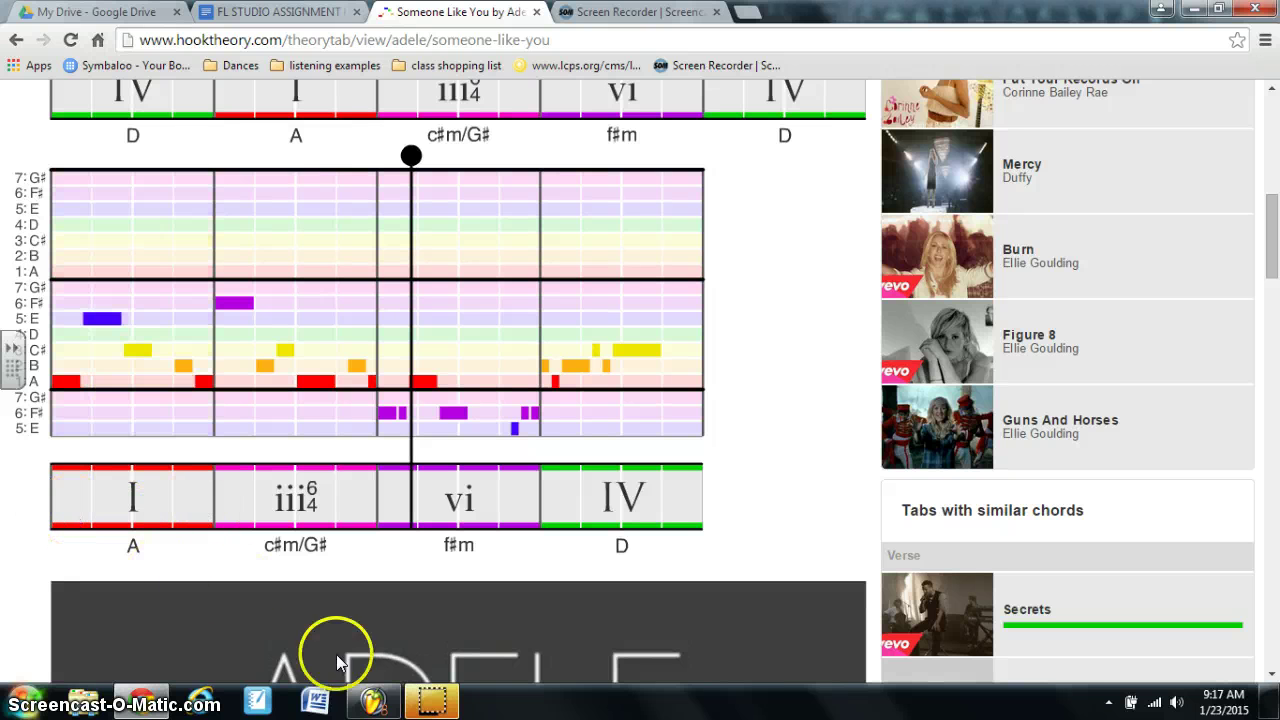
click(370, 699)
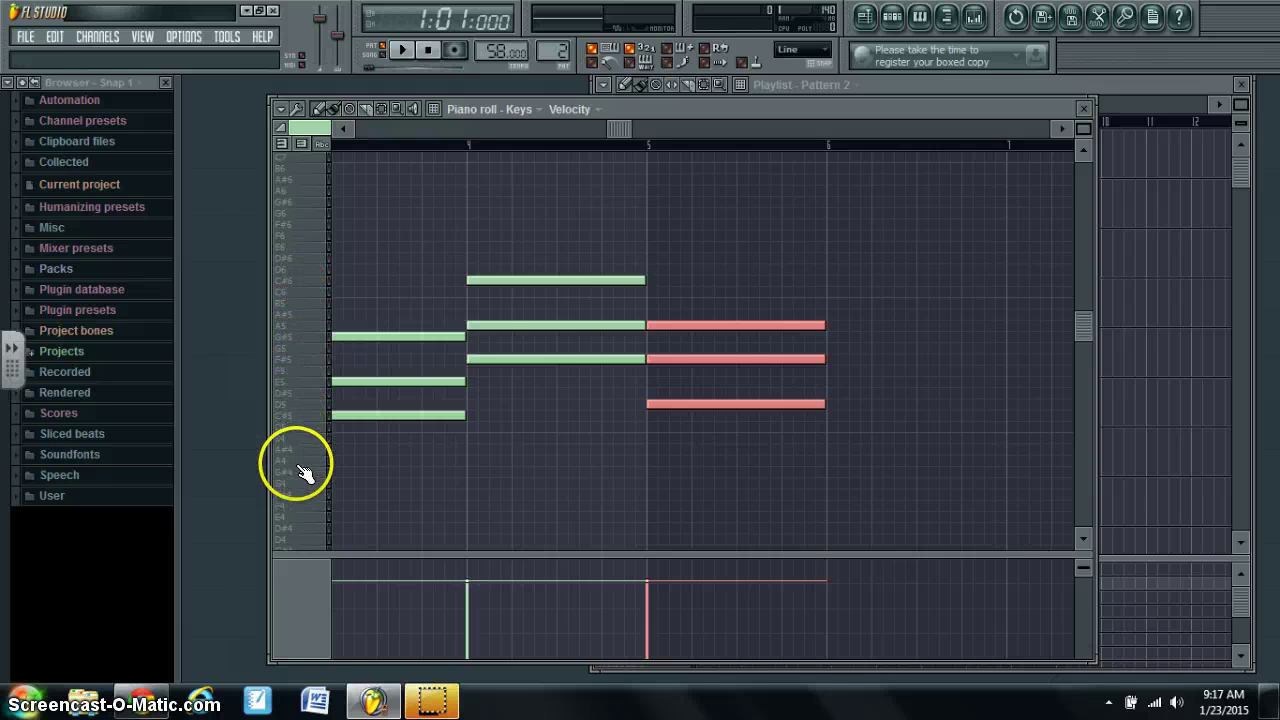
click(838, 464)
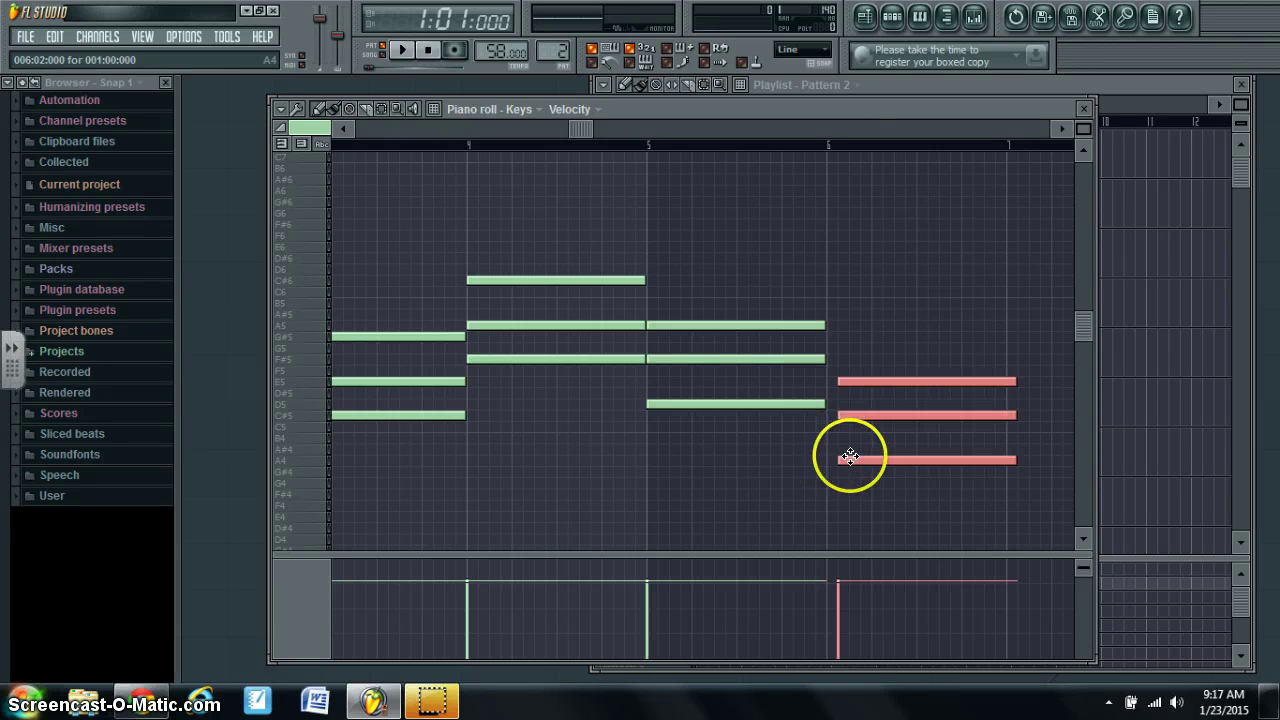
Look up the verse's seventh chord on the song page and place a C# minor chord rooted on C#5 across bar 7 in FL Studio.
click(1062, 129)
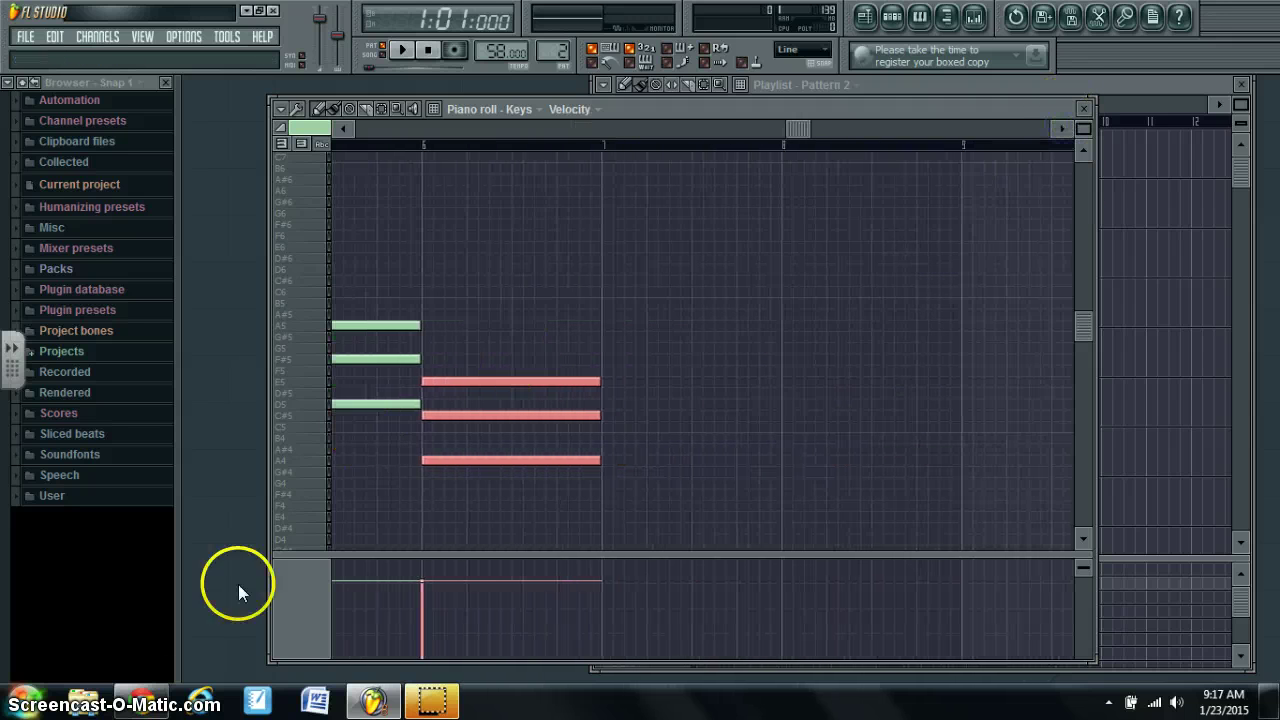
click(148, 703)
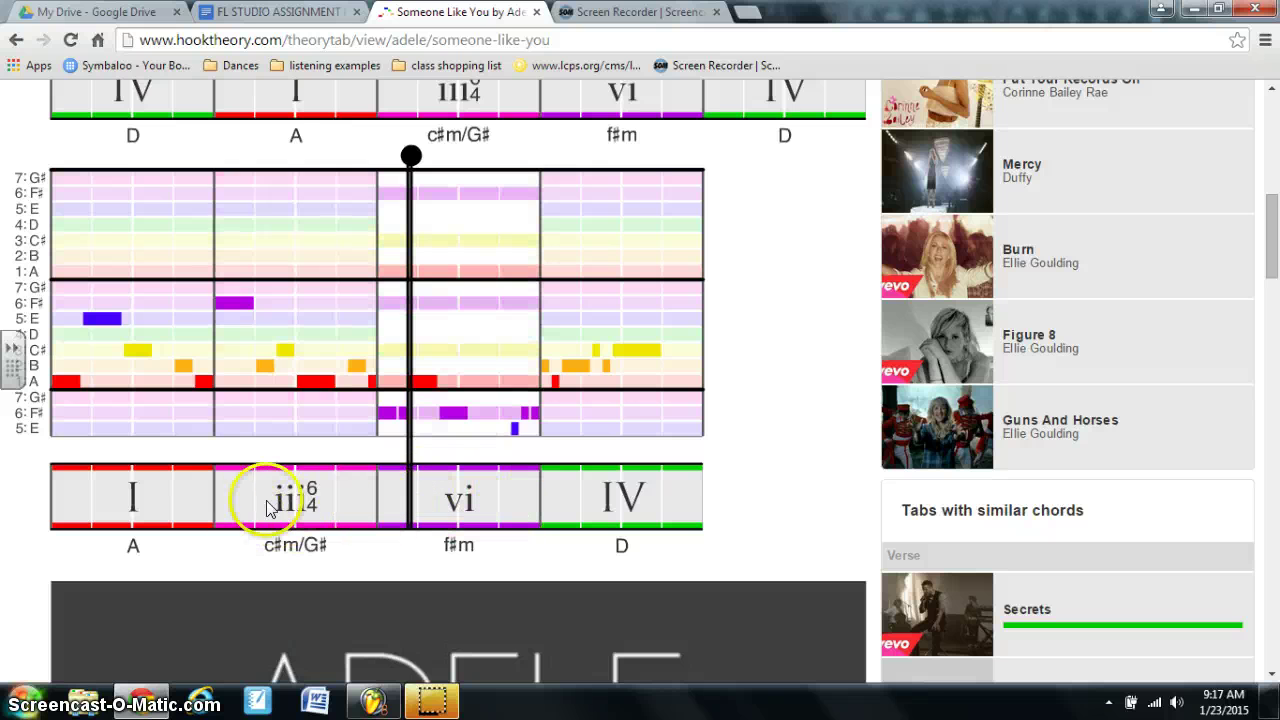
click(372, 700)
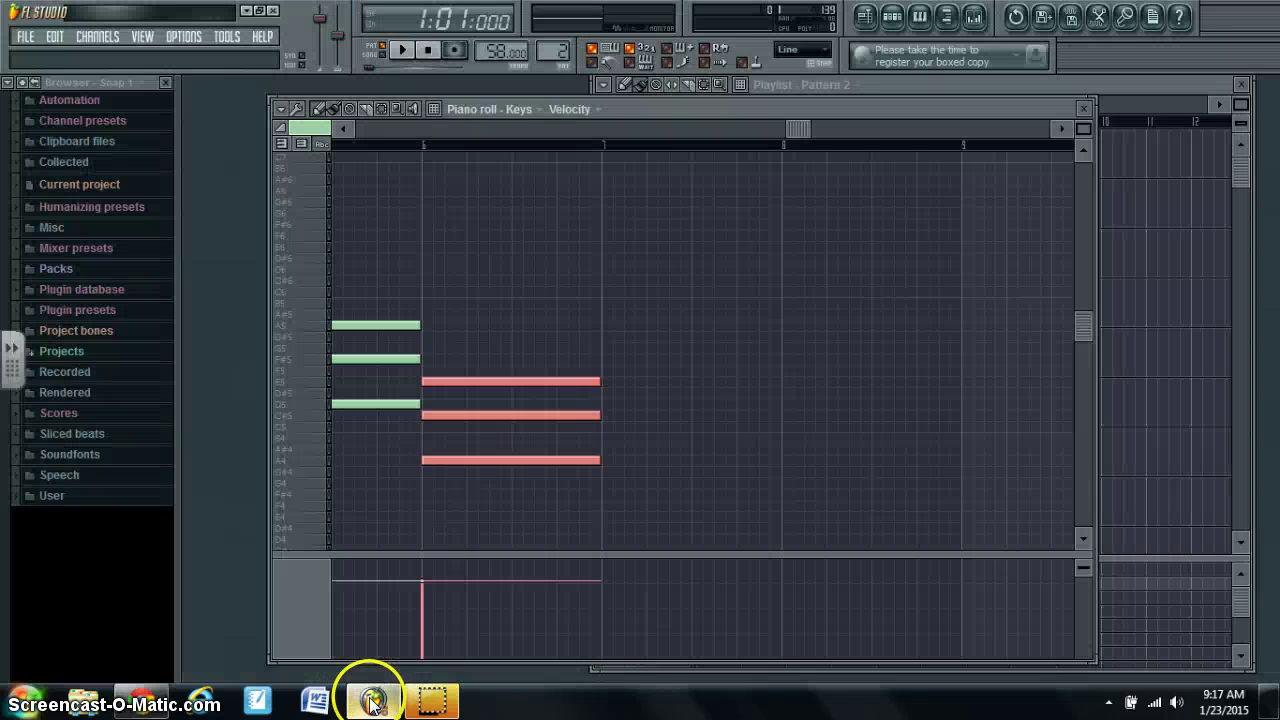
click(285, 115)
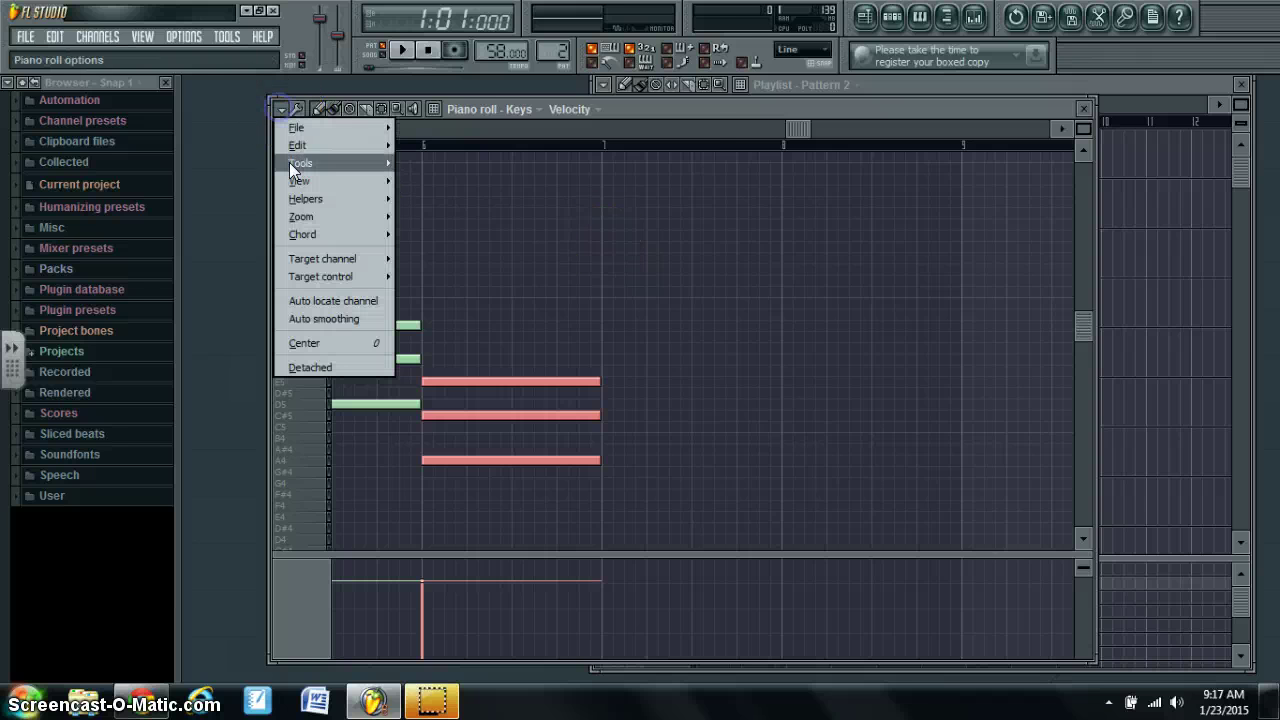
mouse_move(306, 234)
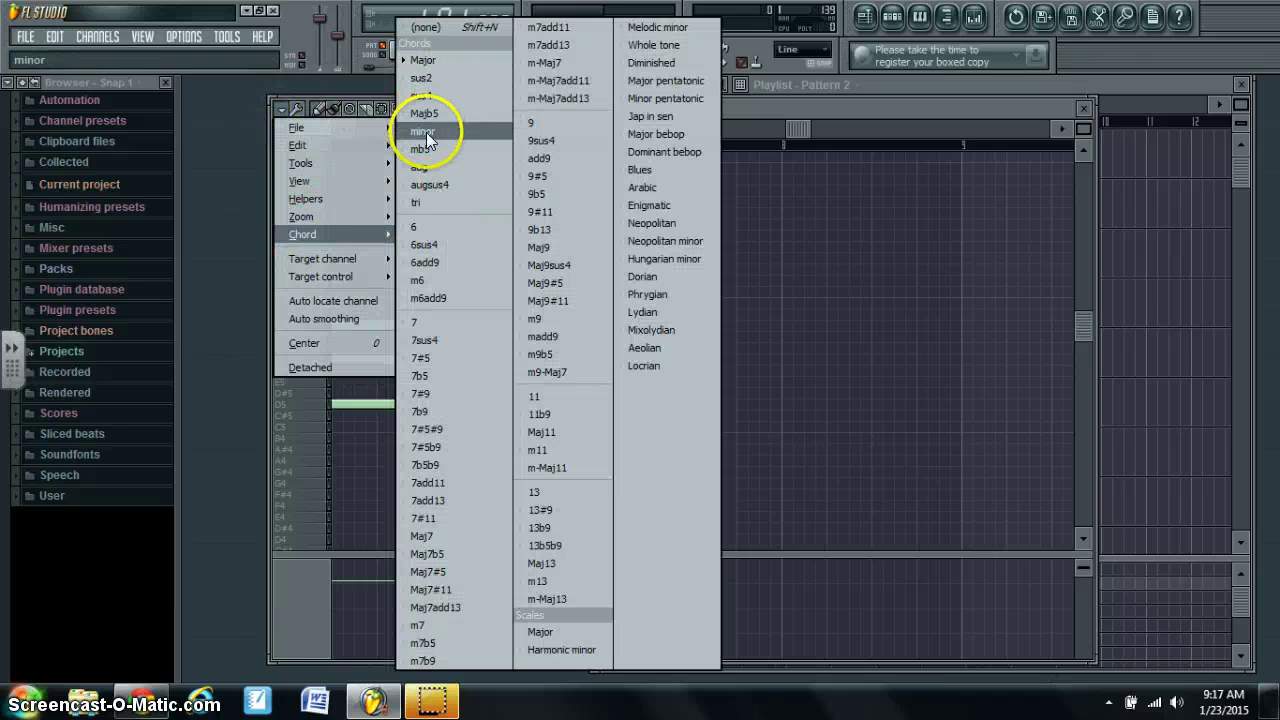
click(426, 97)
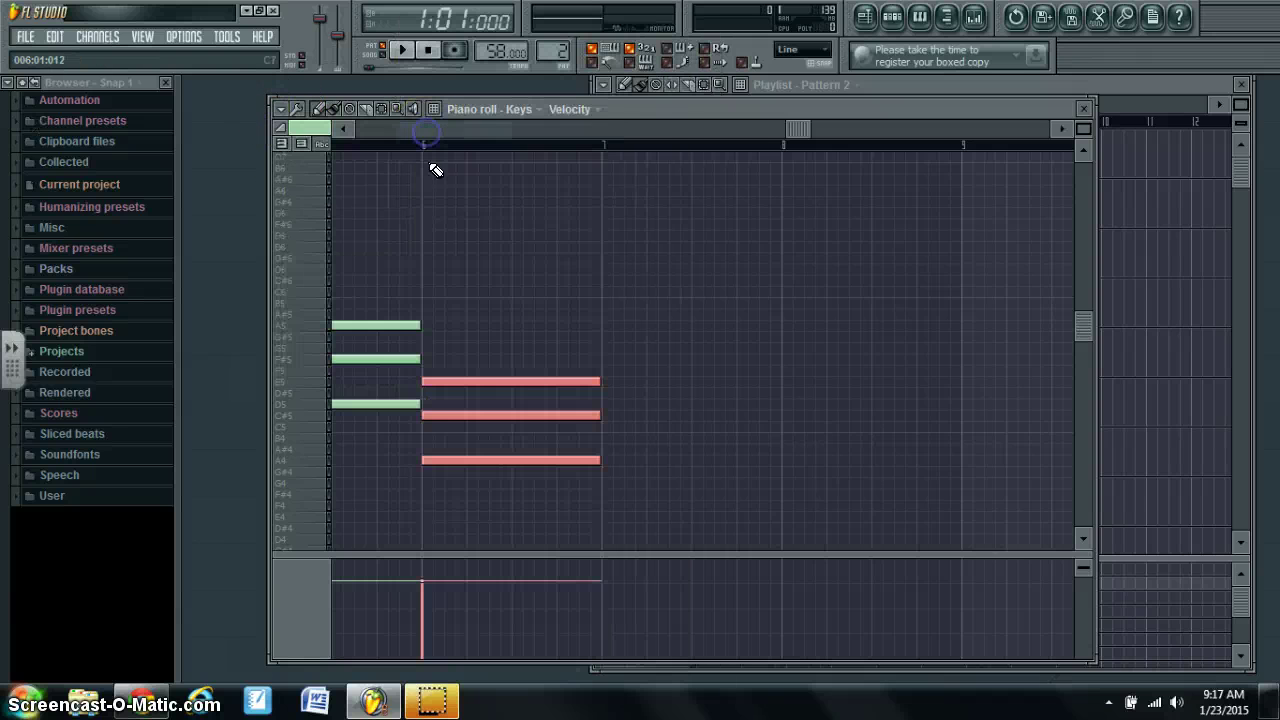
click(605, 416)
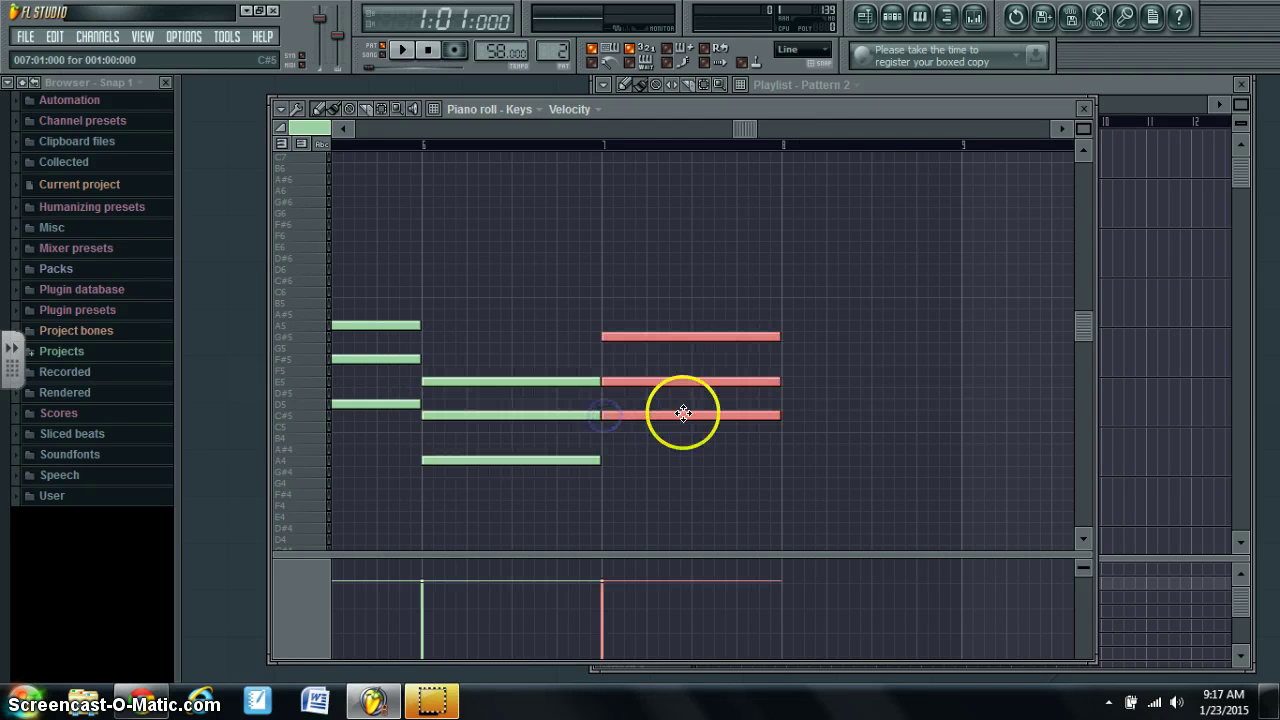
Look up the verse's eighth chord on the song page and place an F# minor chord rooted on F#5 across bar 8 in FL Studio.
drag(749, 128, 822, 145)
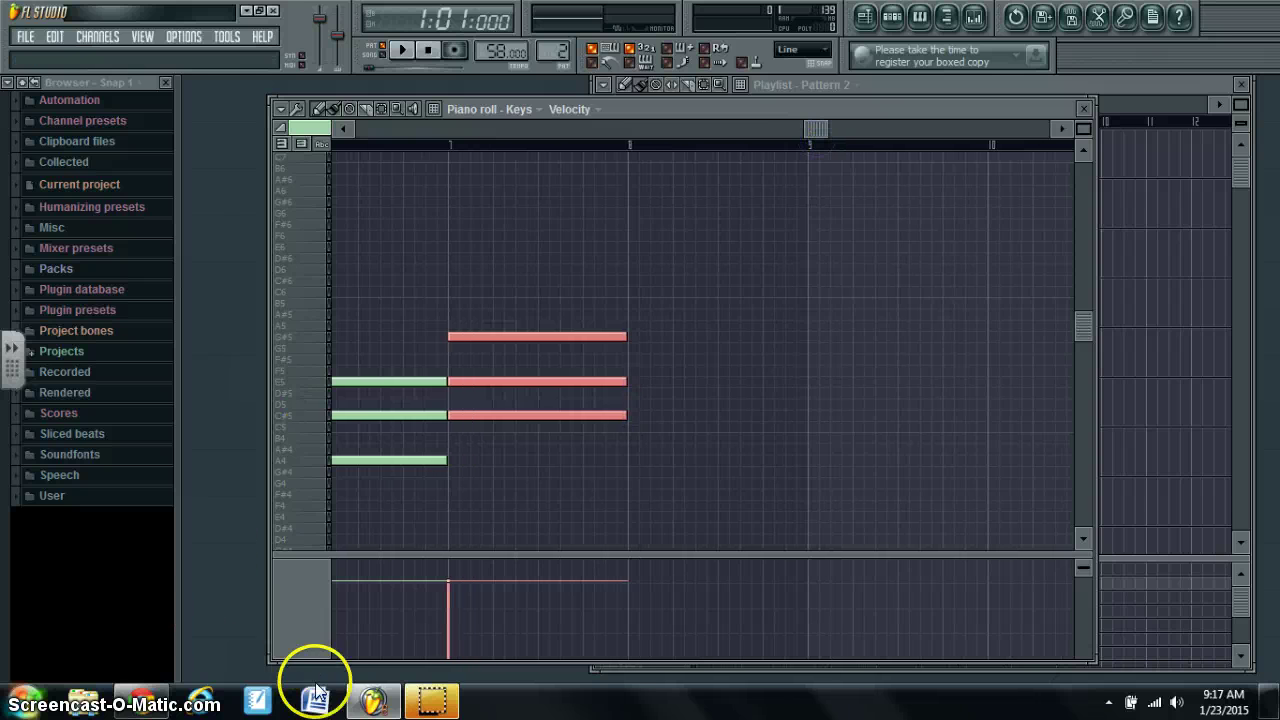
click(140, 705)
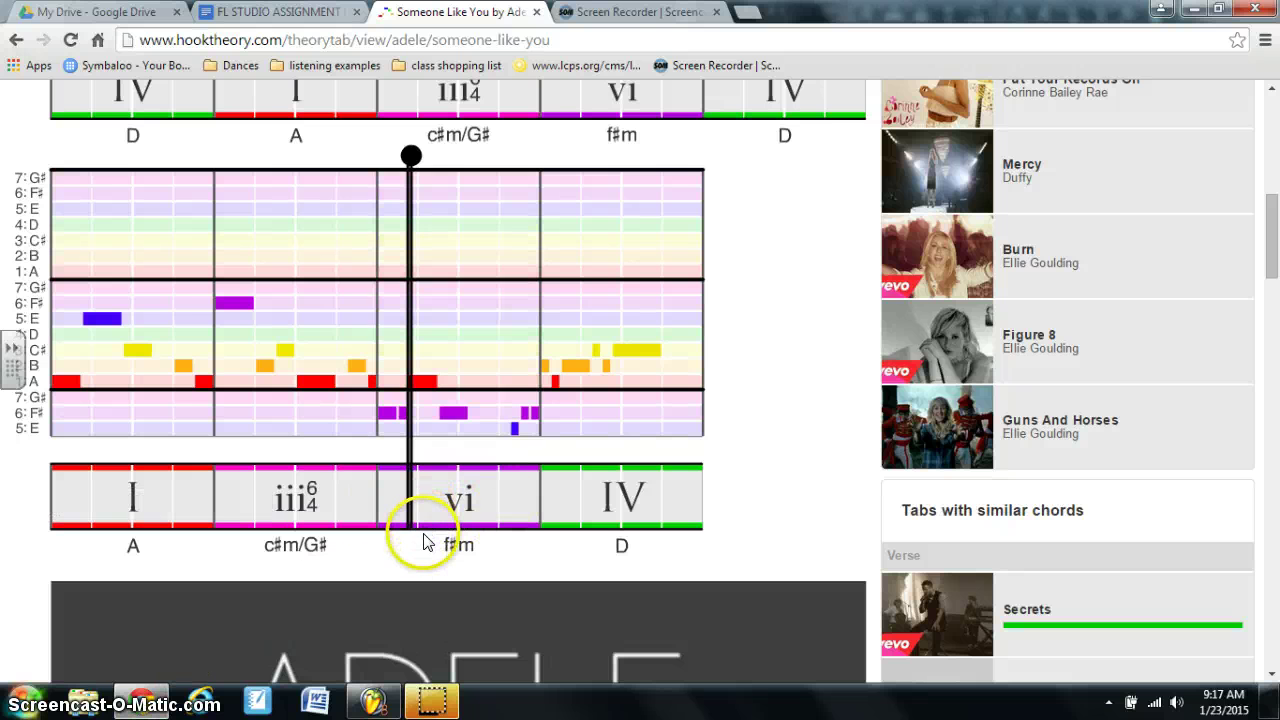
click(373, 703)
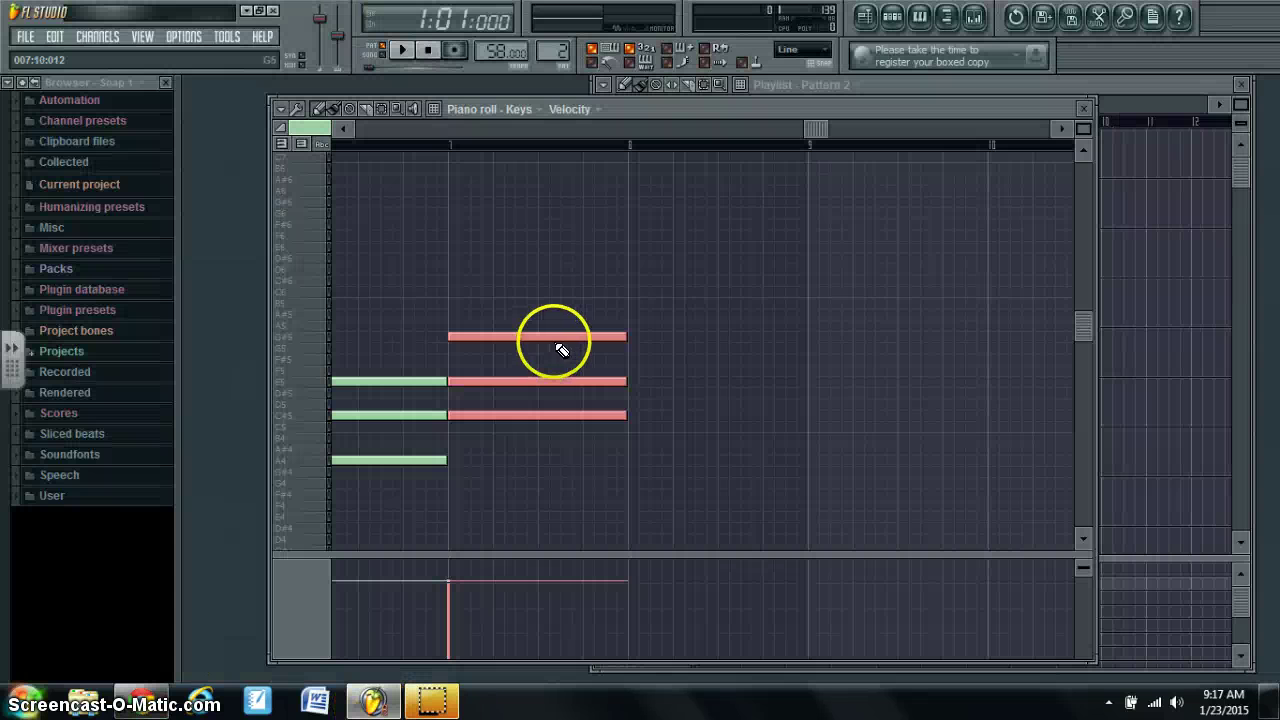
click(283, 108)
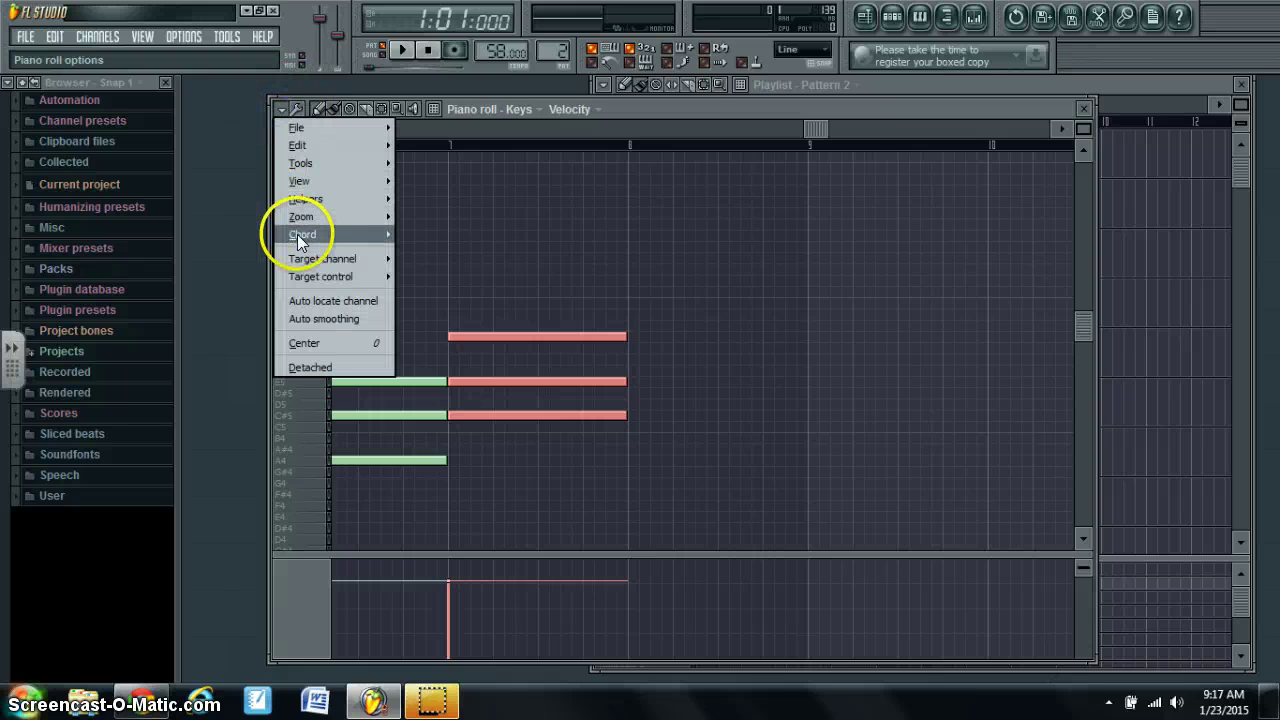
mouse_move(300, 234)
click(458, 132)
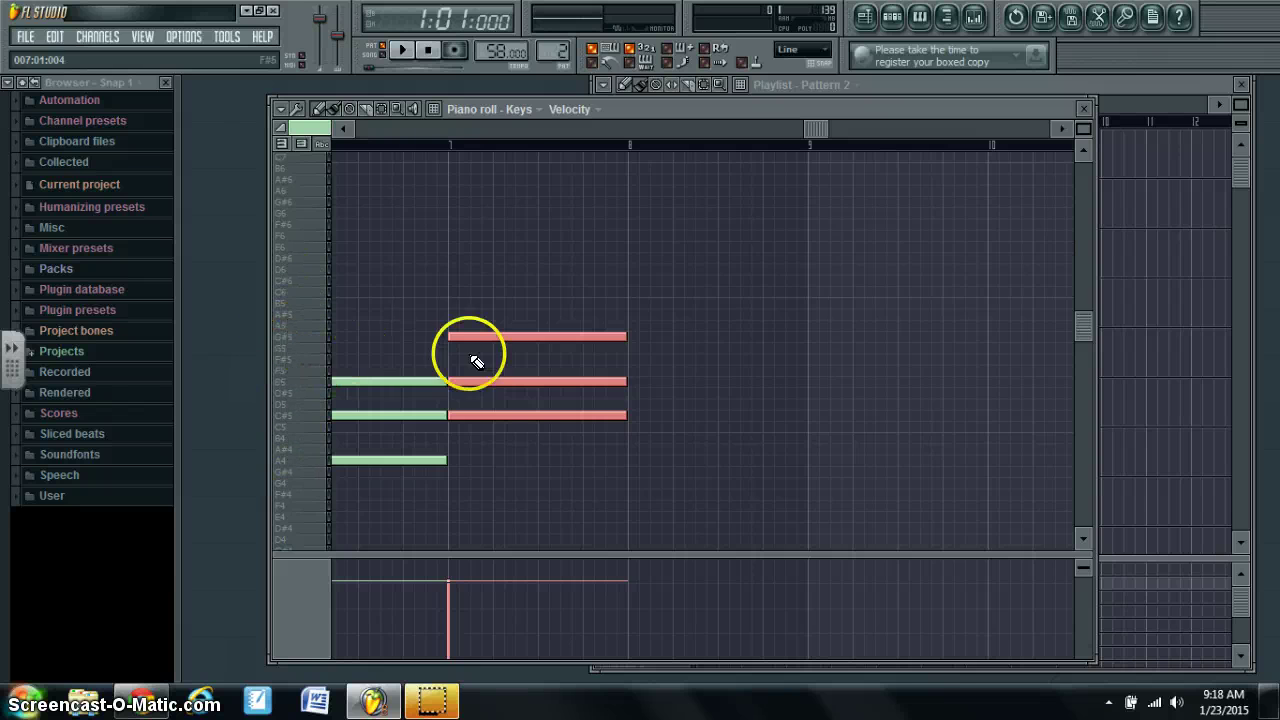
click(629, 358)
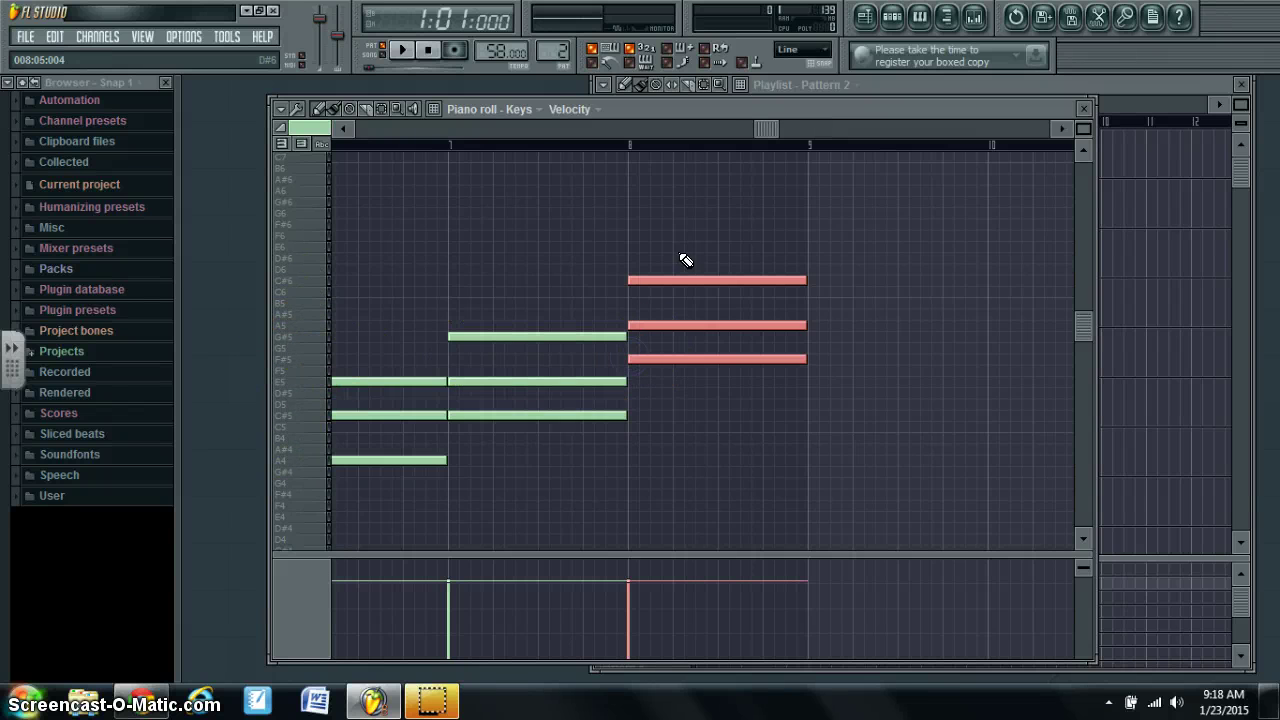
Look up the verse's last chord on the song page and place a D minor chord rooted on D5 across bar 9 in FL Studio.
drag(771, 126, 853, 145)
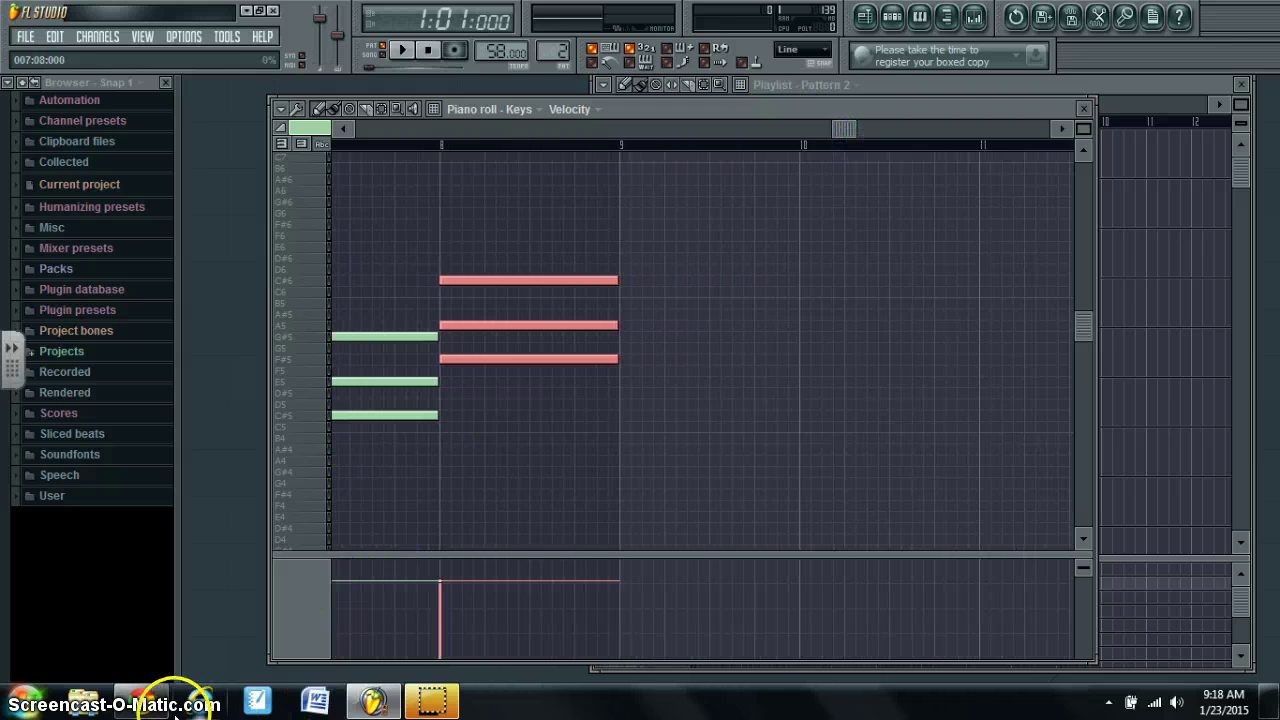
click(140, 700)
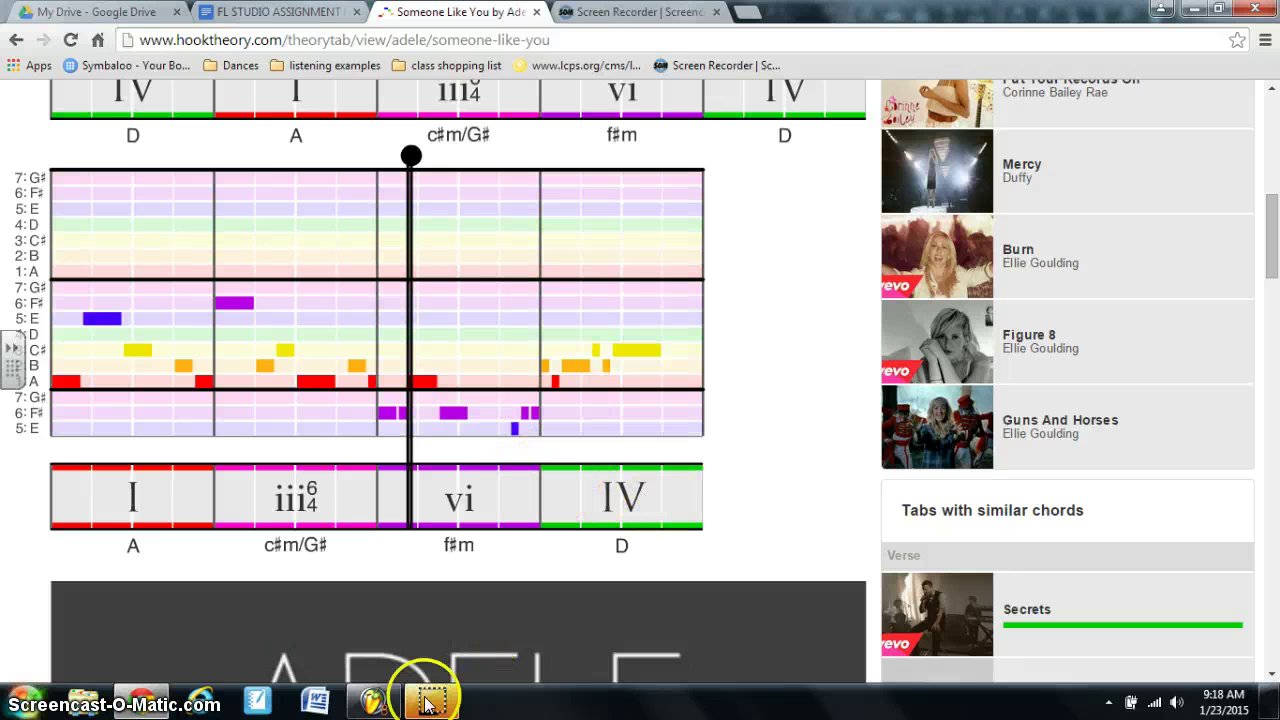
click(375, 703)
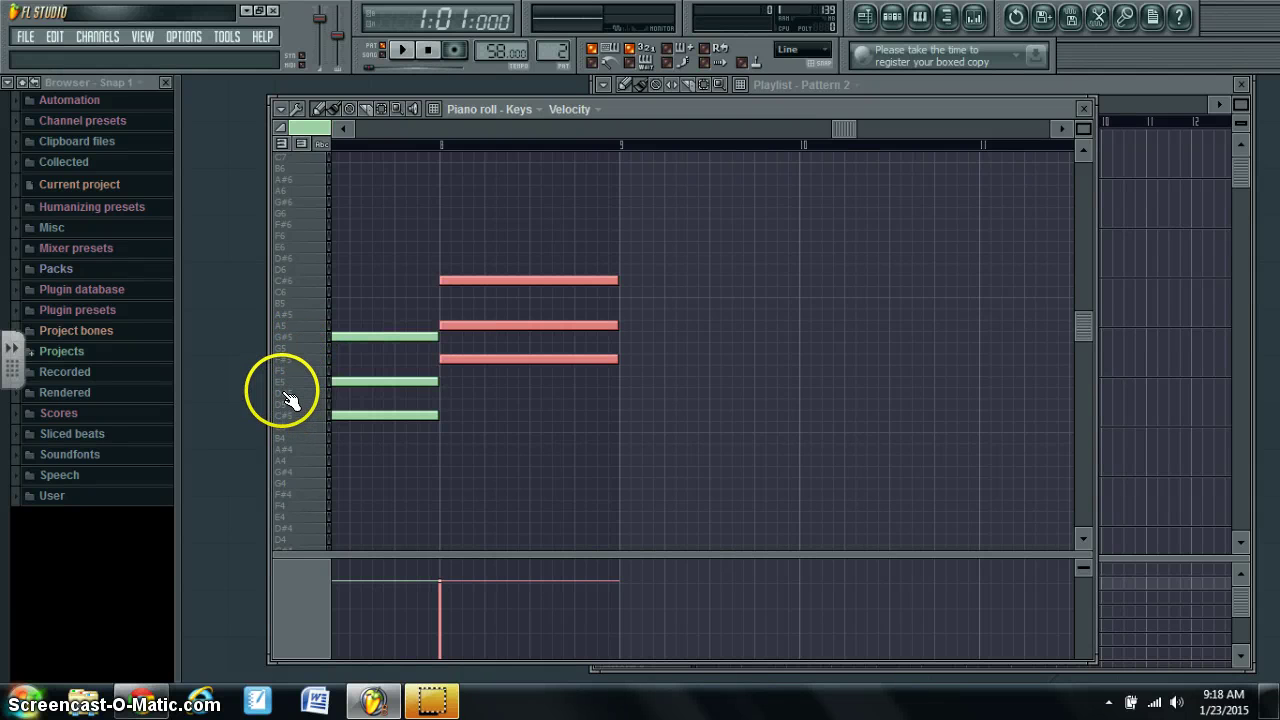
click(623, 402)
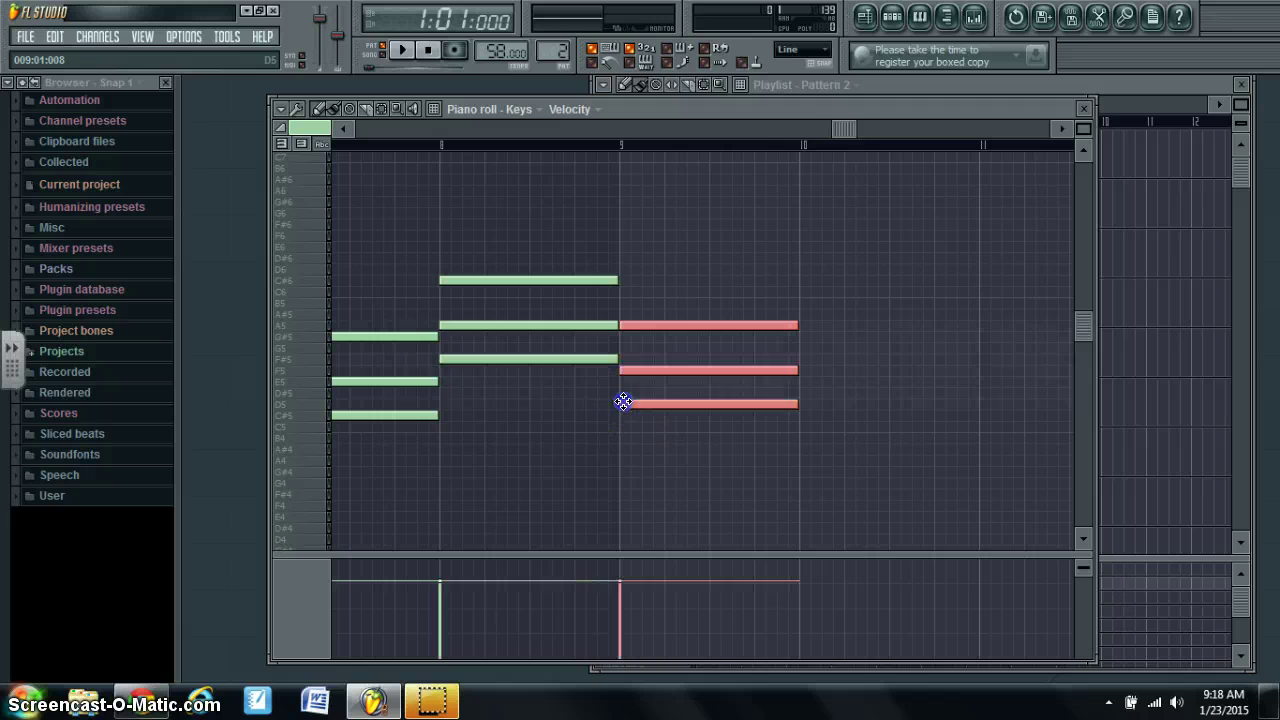
drag(790, 133, 323, 111)
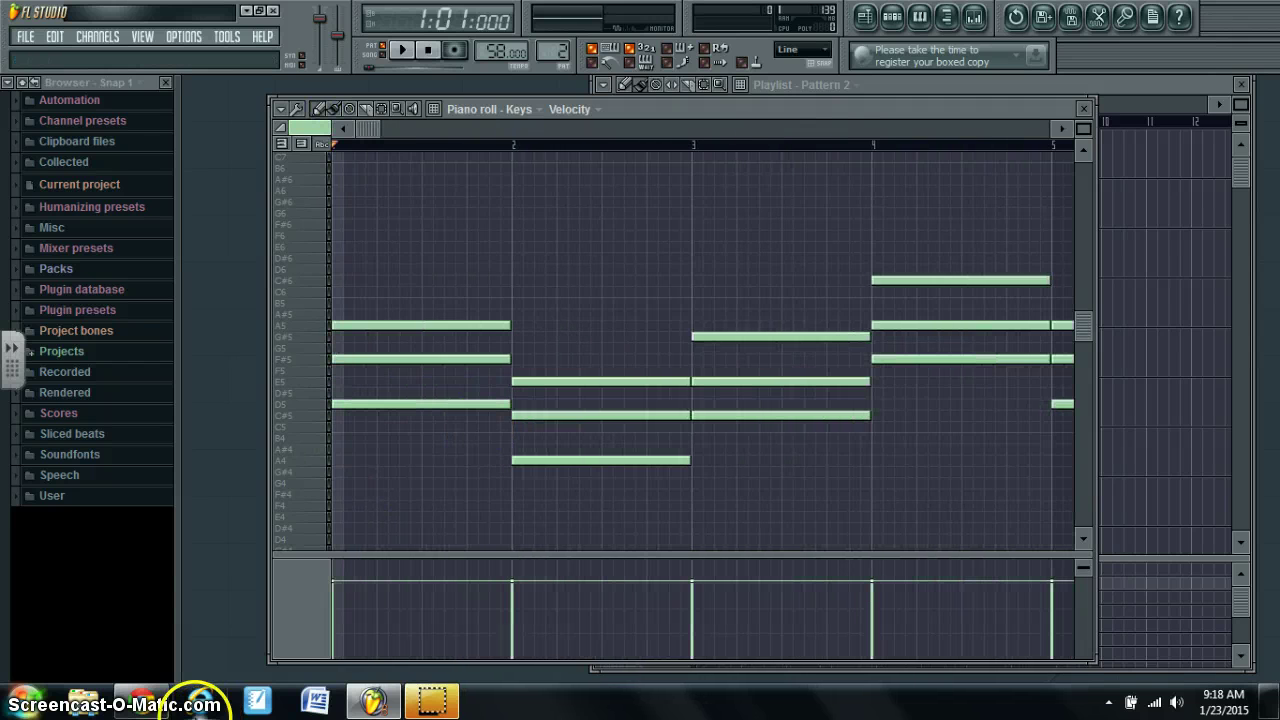
Switch to the Hooktheory song page, play the verse with the YouTube audio, and pause it.
click(147, 700)
scroll(551, 363, up, 5)
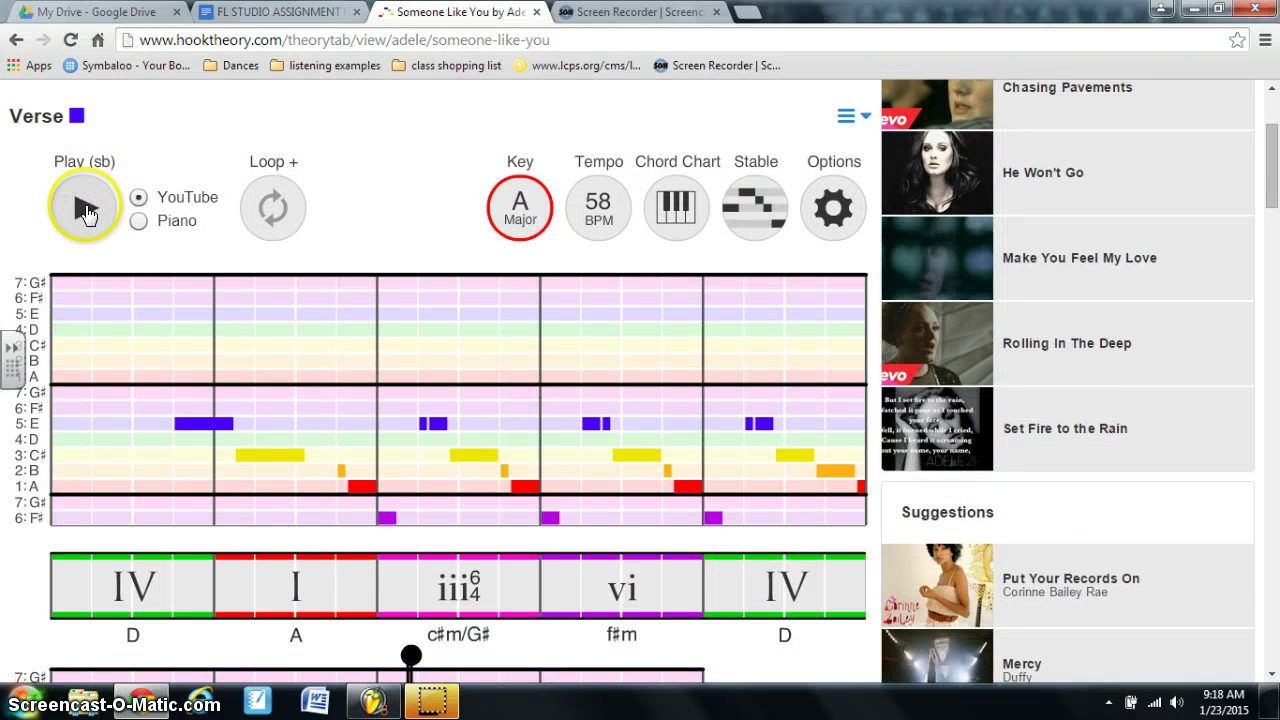
click(225, 303)
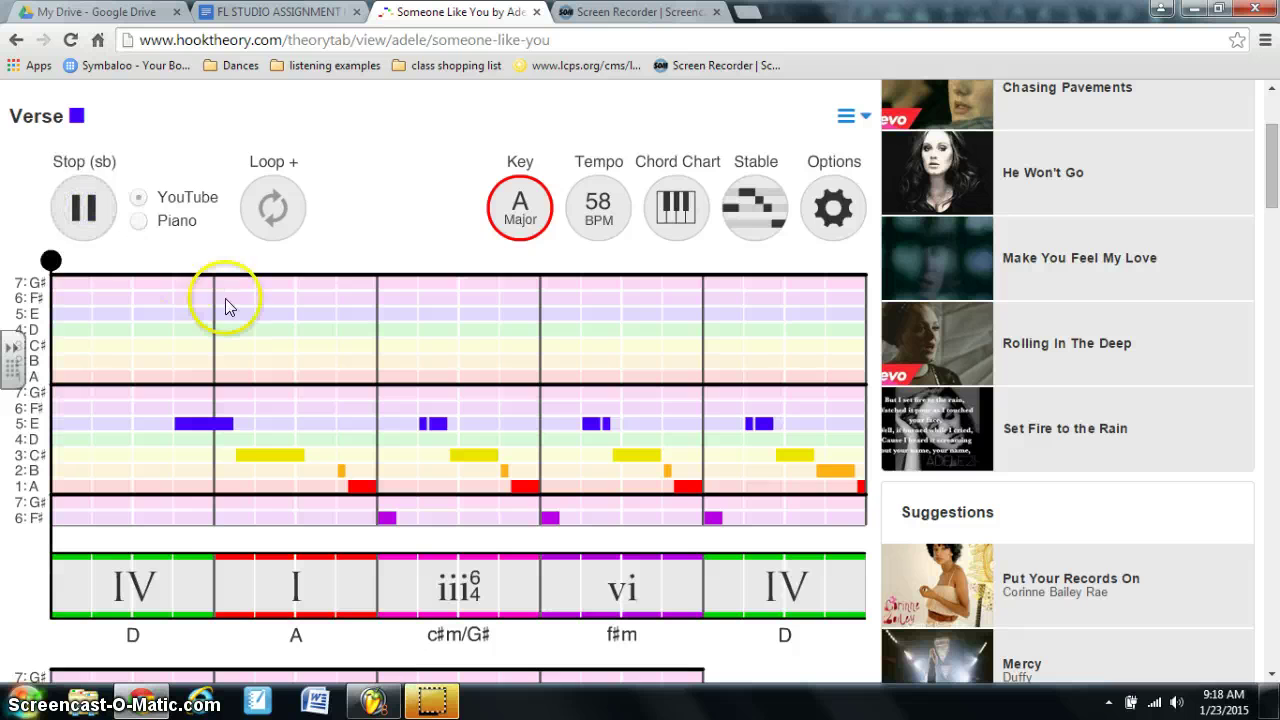
scroll(353, 318, down, 2)
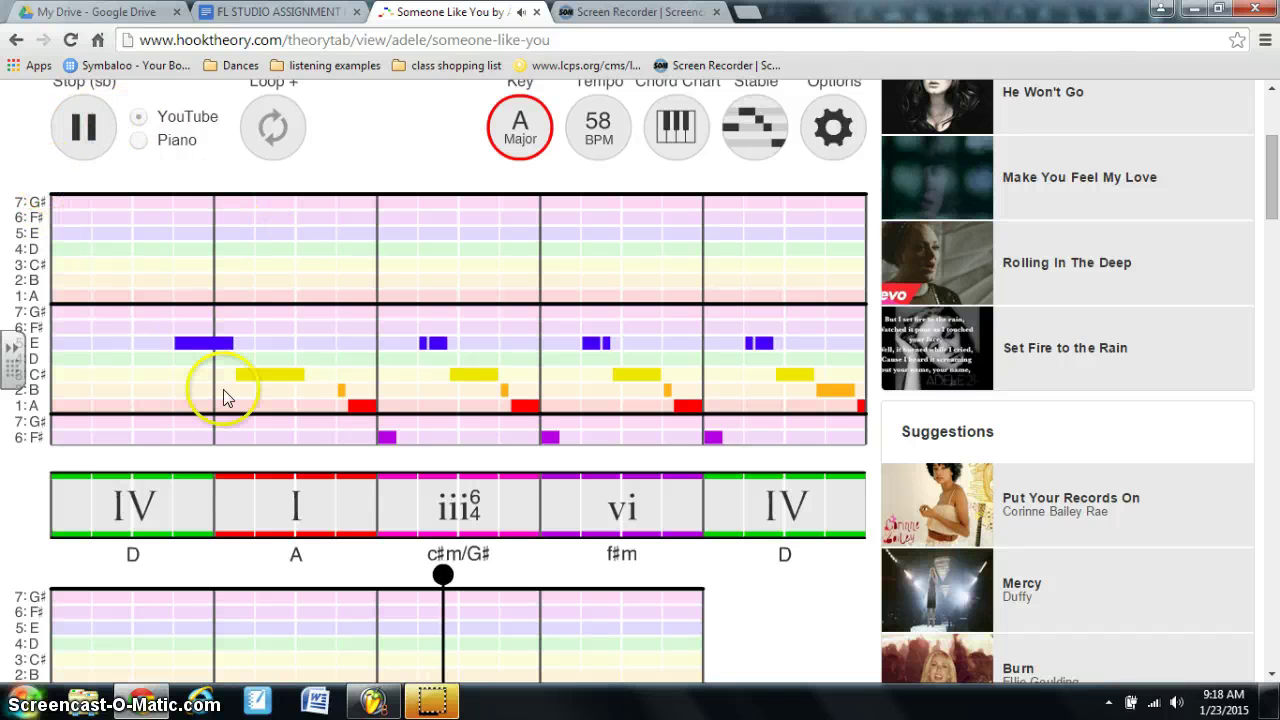
click(84, 127)
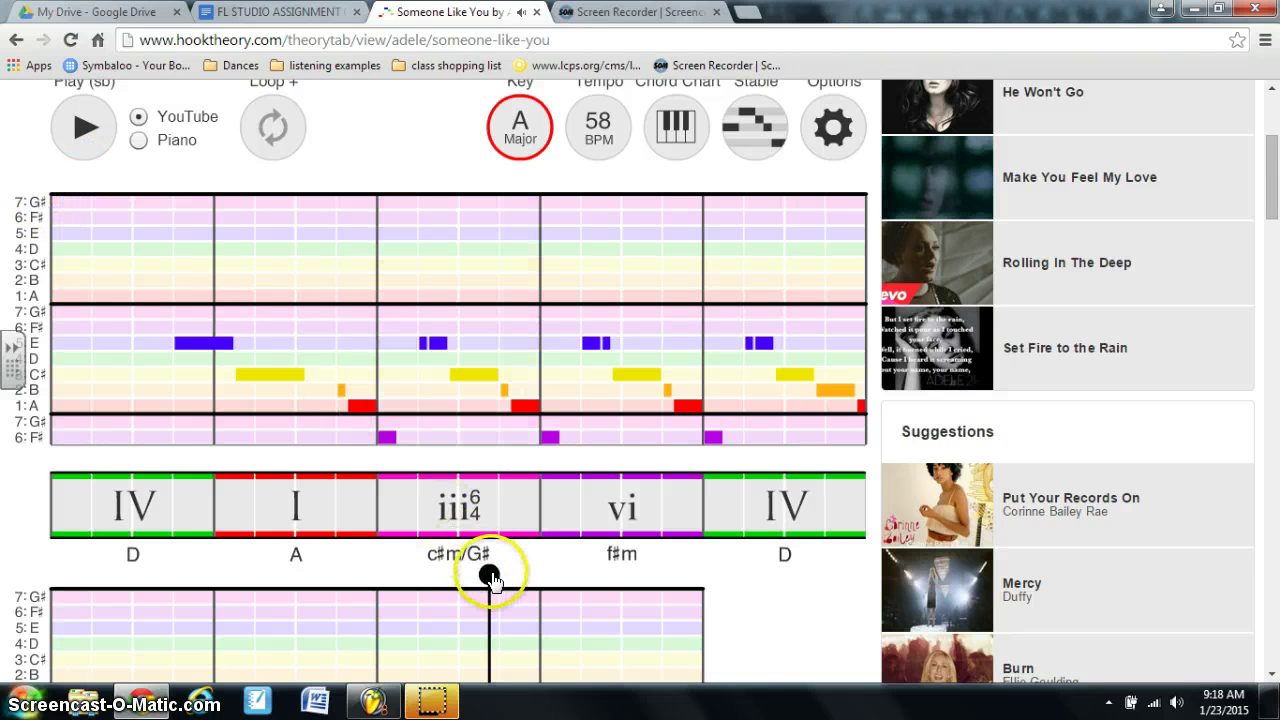
Move the playhead back to the start of the verse and play it through, following the chords in both rows.
drag(489, 575, 64, 350)
click(72, 147)
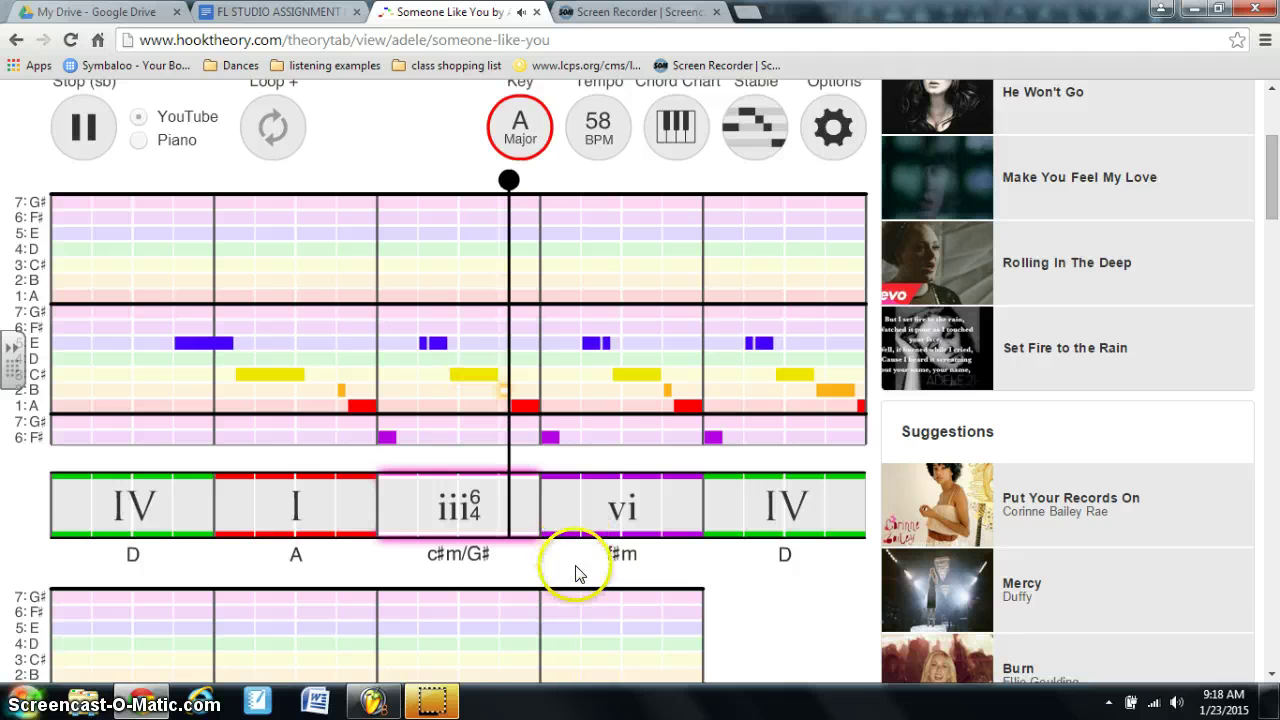
scroll(578, 574, down, 1)
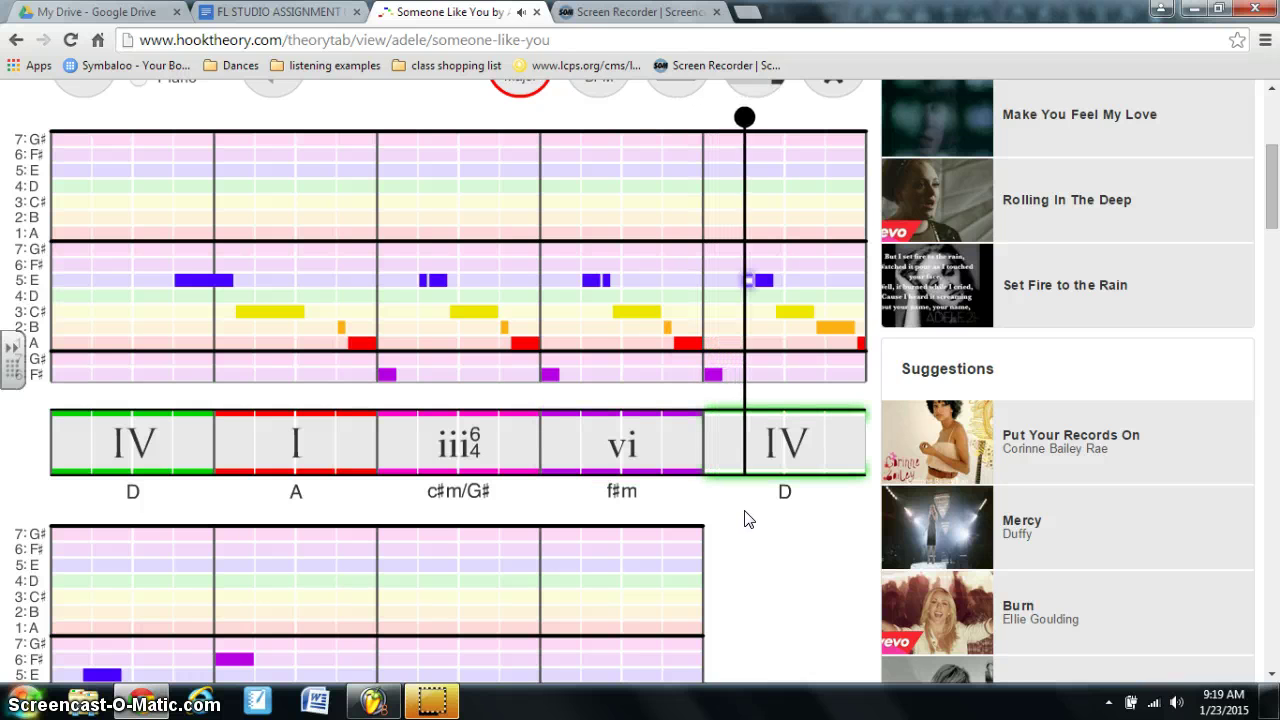
scroll(744, 519, down, 1)
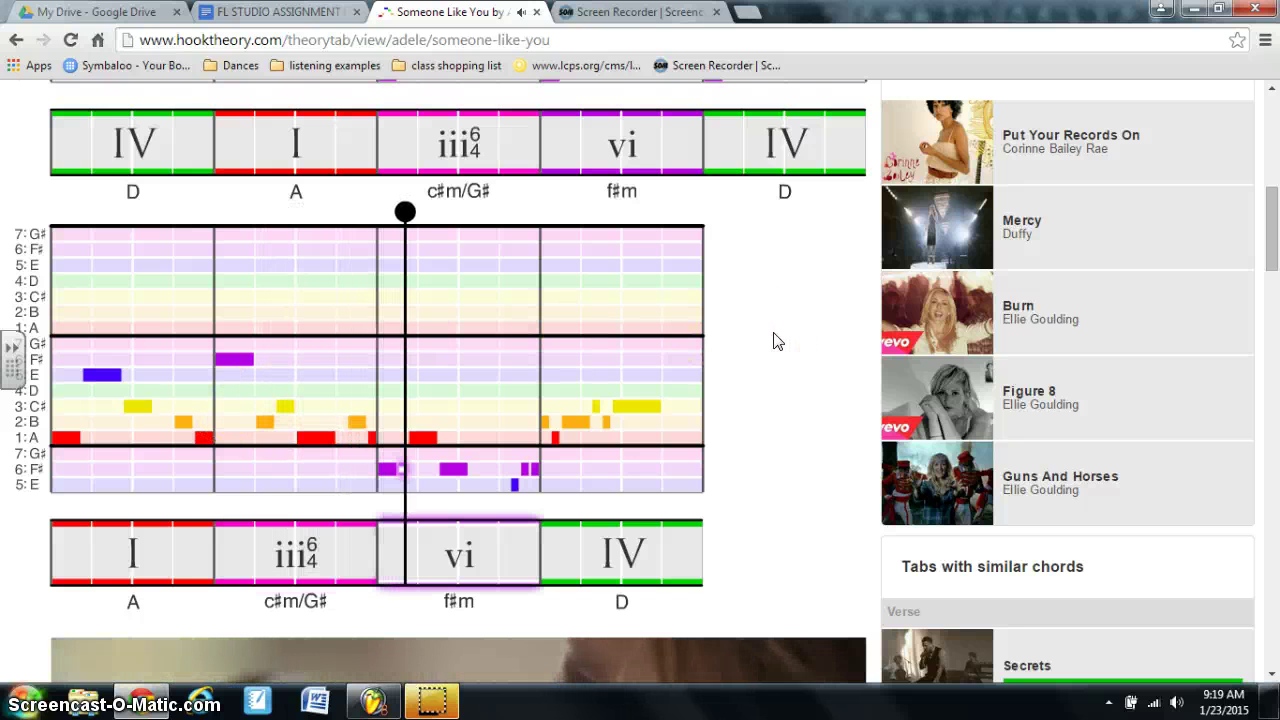
scroll(777, 345, up, 1)
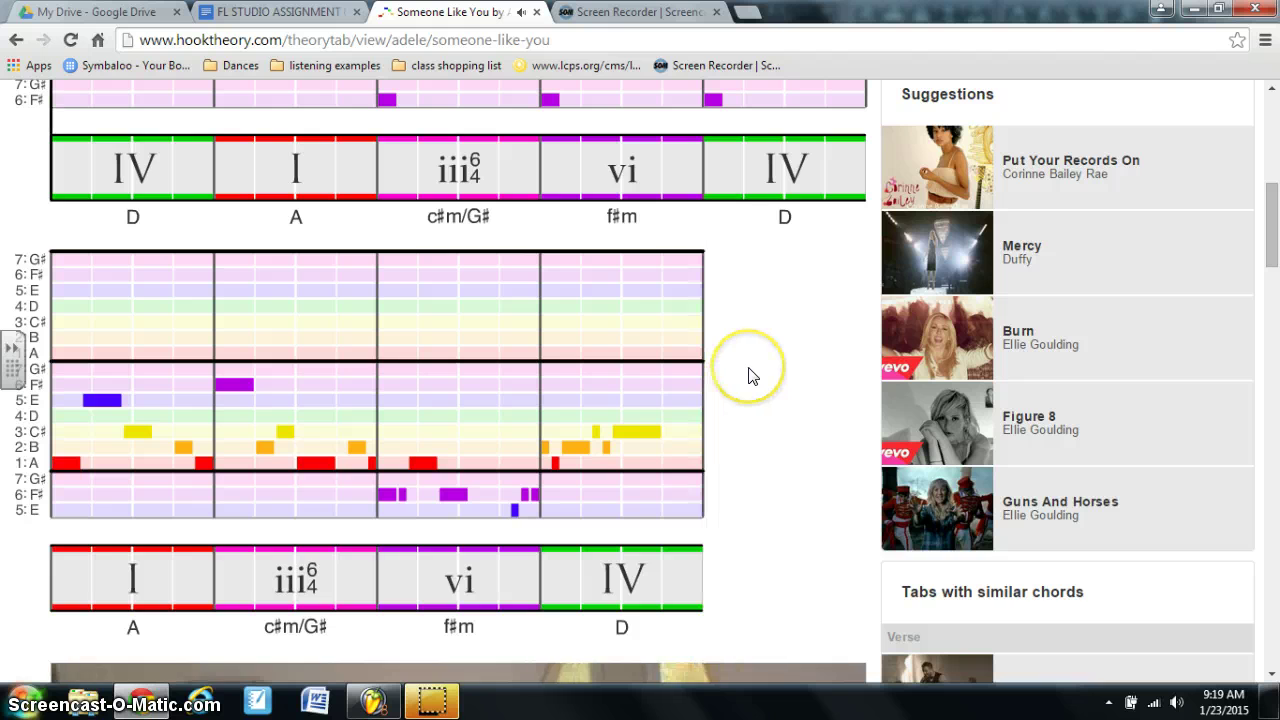
scroll(750, 375, up, 3)
scroll(752, 378, up, 3)
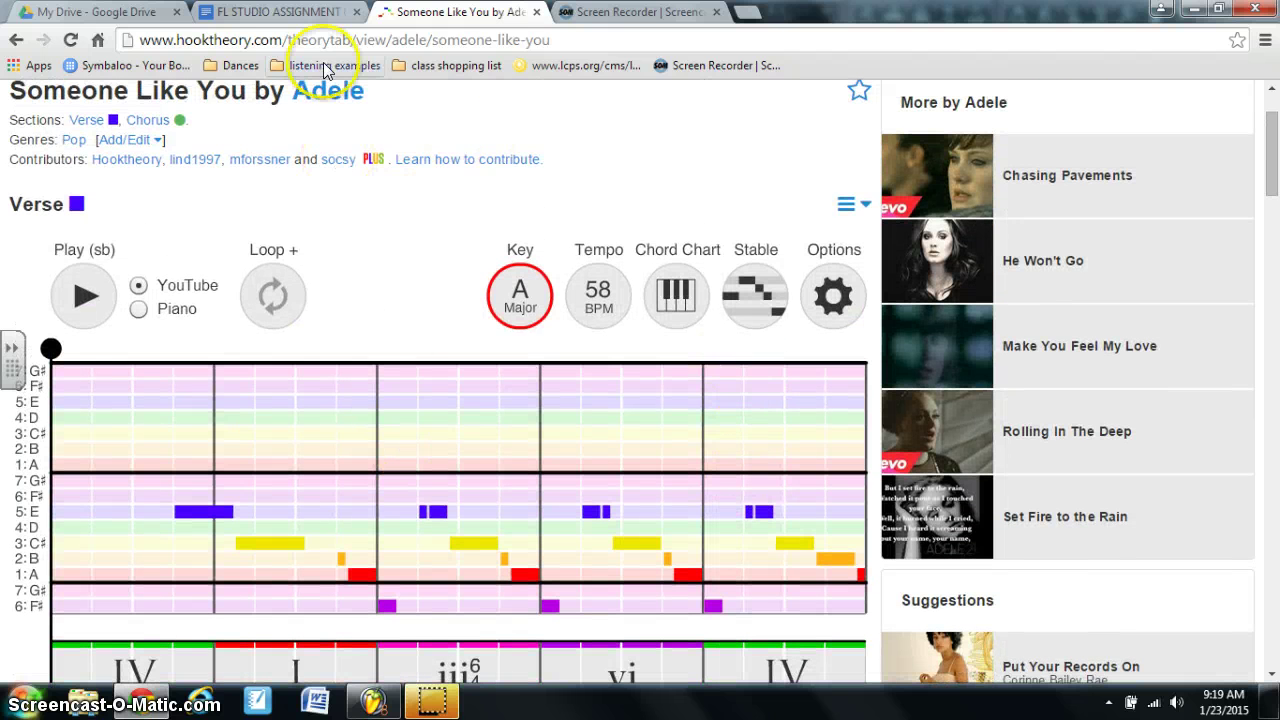
Check the next instruction in the FL Studio Assignment 6 document and switch FL Studio to pattern 3.
click(280, 12)
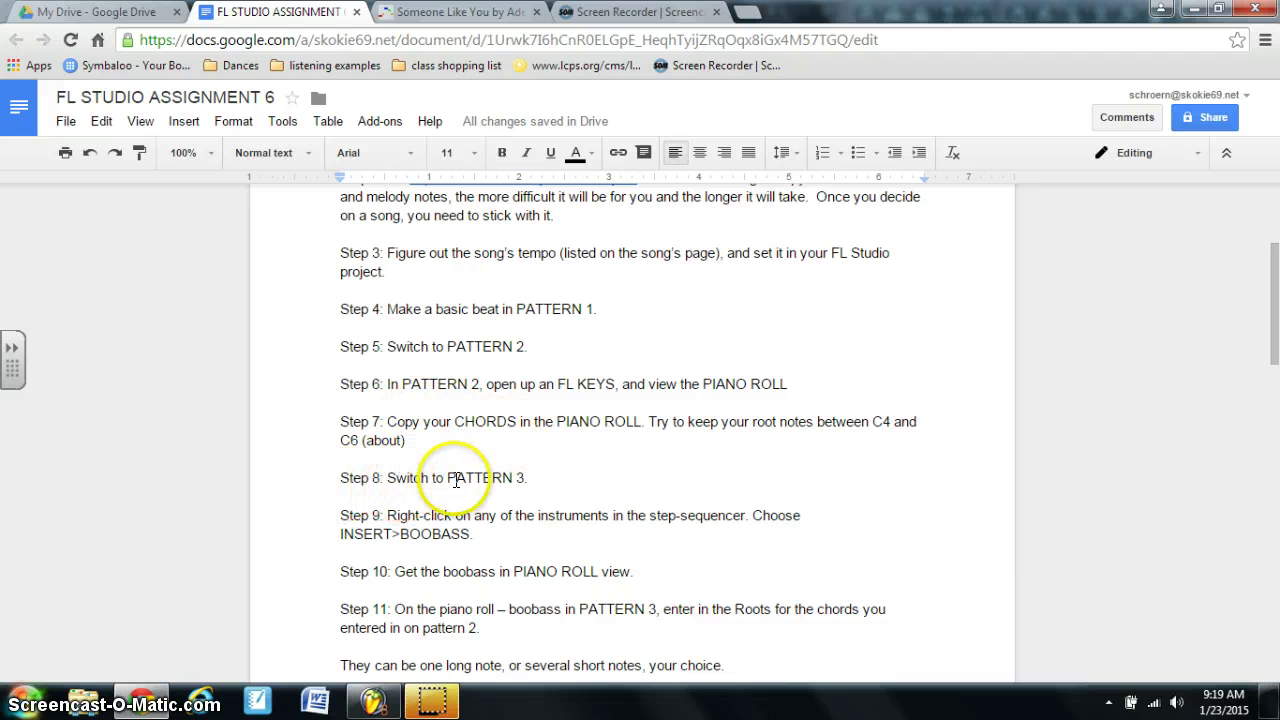
click(363, 703)
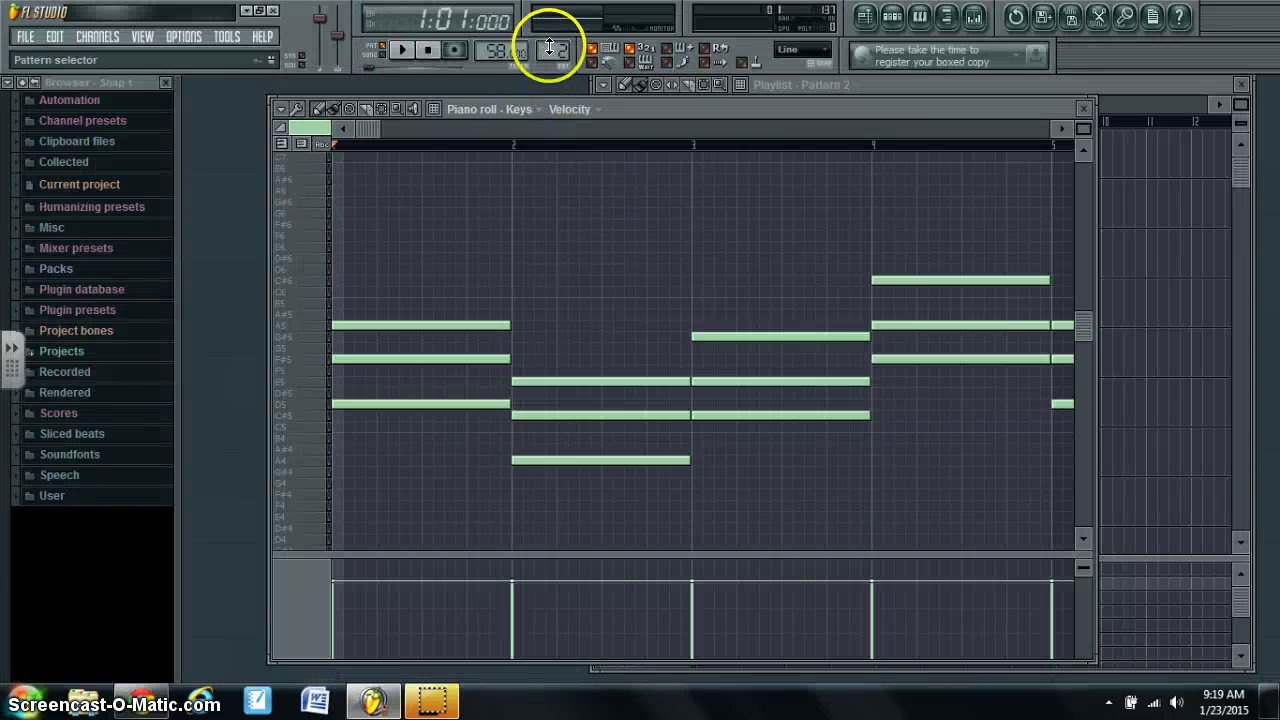
scroll(560, 47, up, 1)
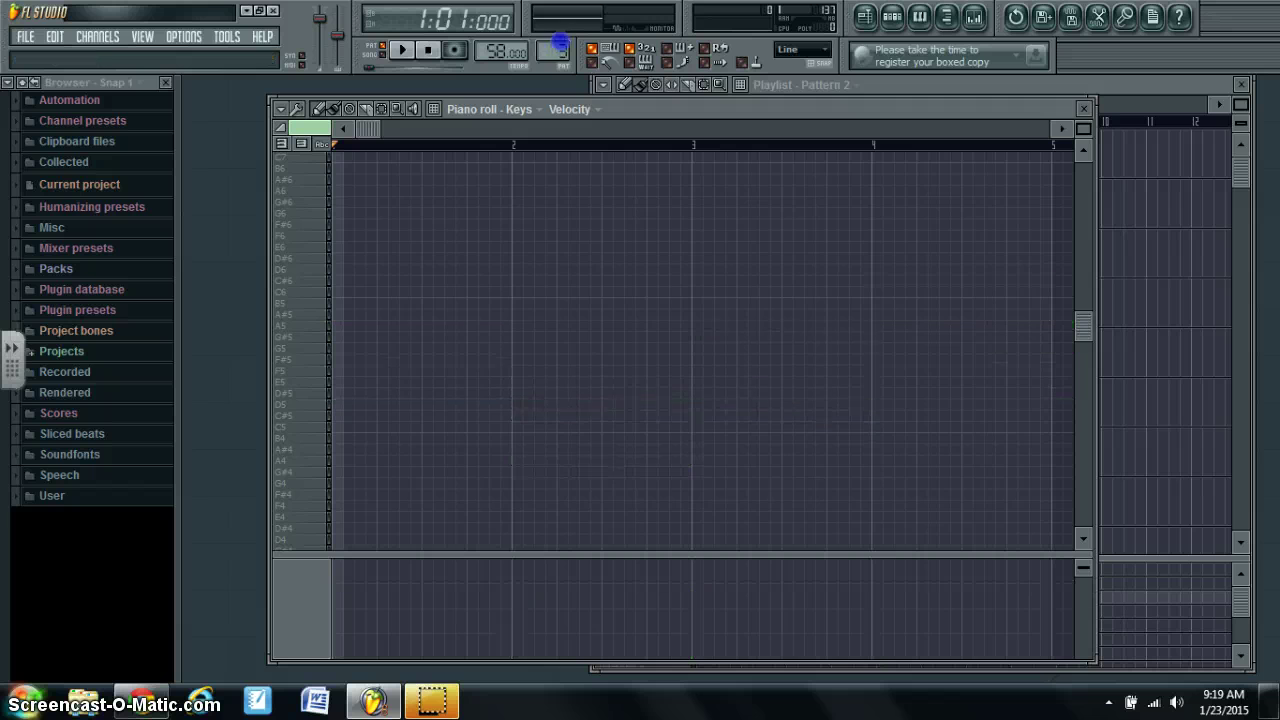
Erase the trial chord placed in pattern 3, recheck the assignment document, and set the piano roll's chord option to (none).
click(480, 337)
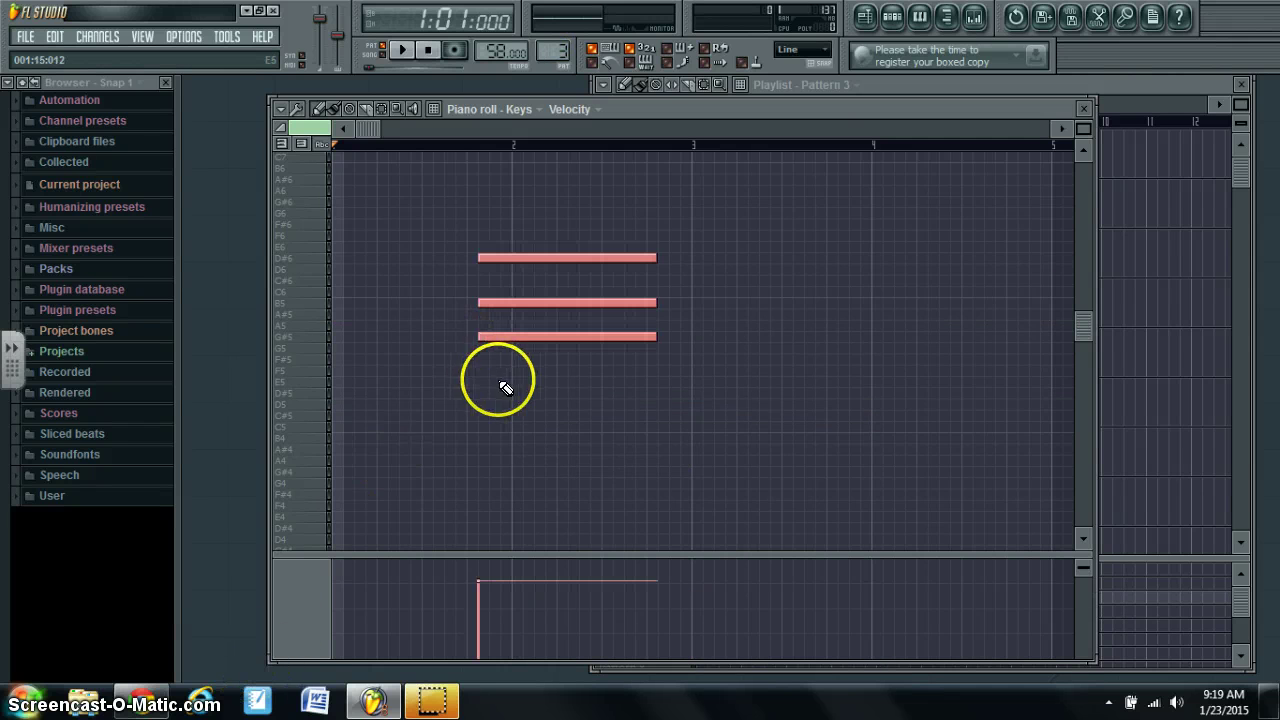
drag(528, 378, 527, 255)
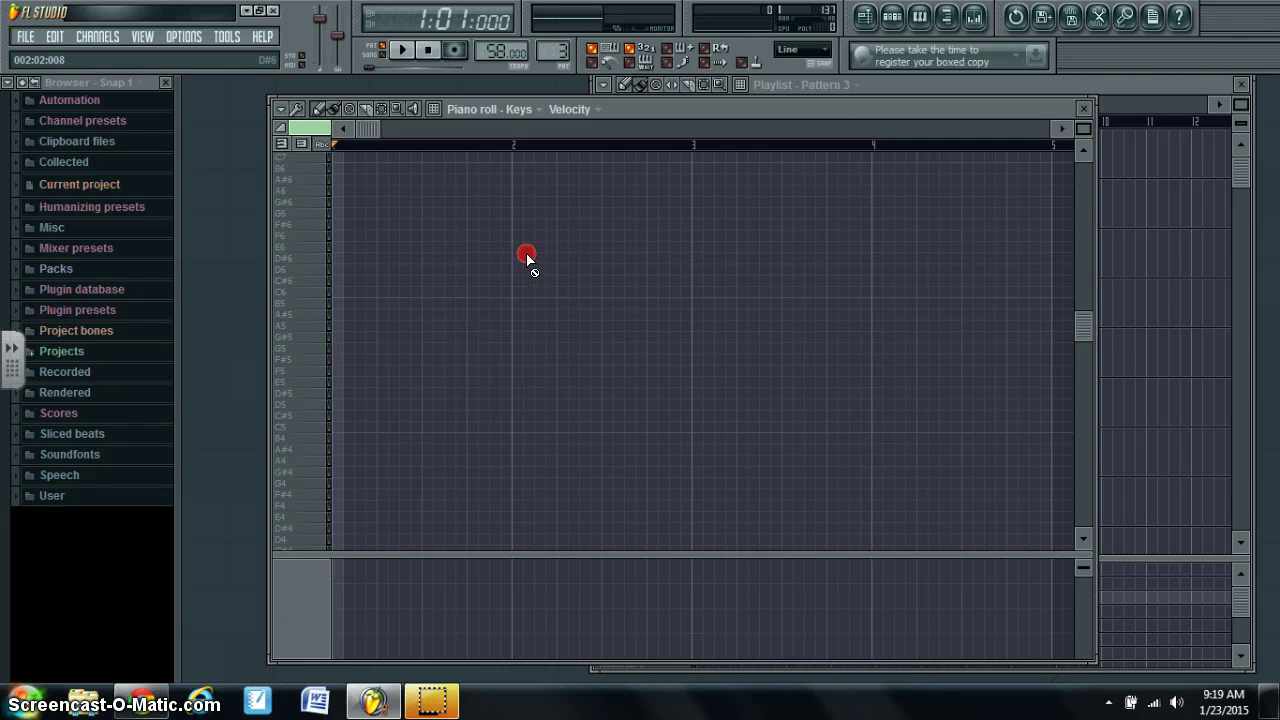
click(145, 700)
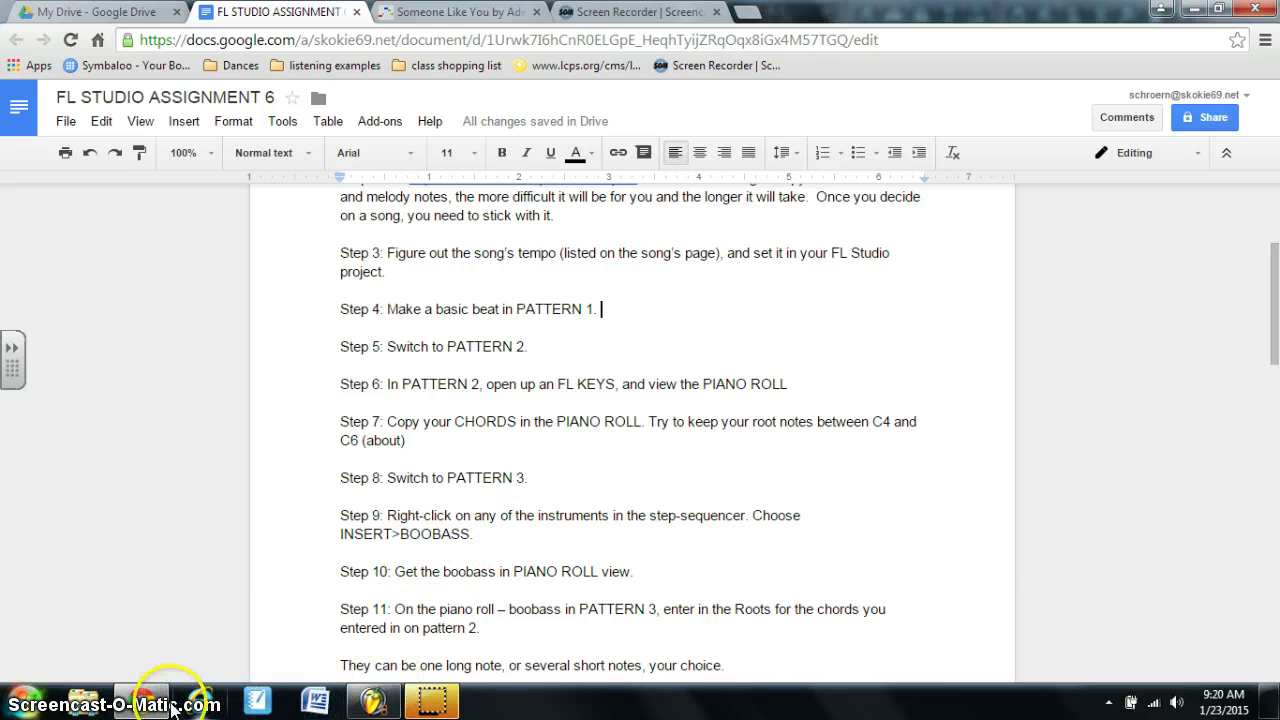
click(374, 703)
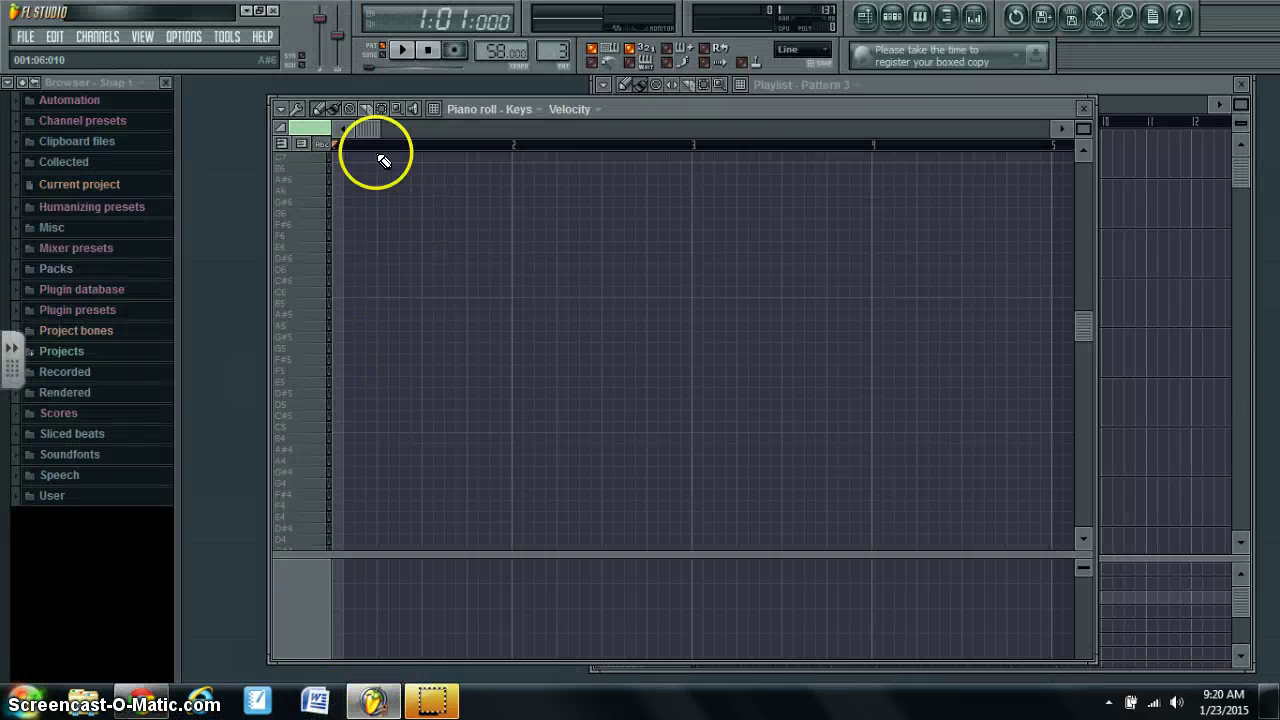
click(287, 112)
mouse_move(321, 231)
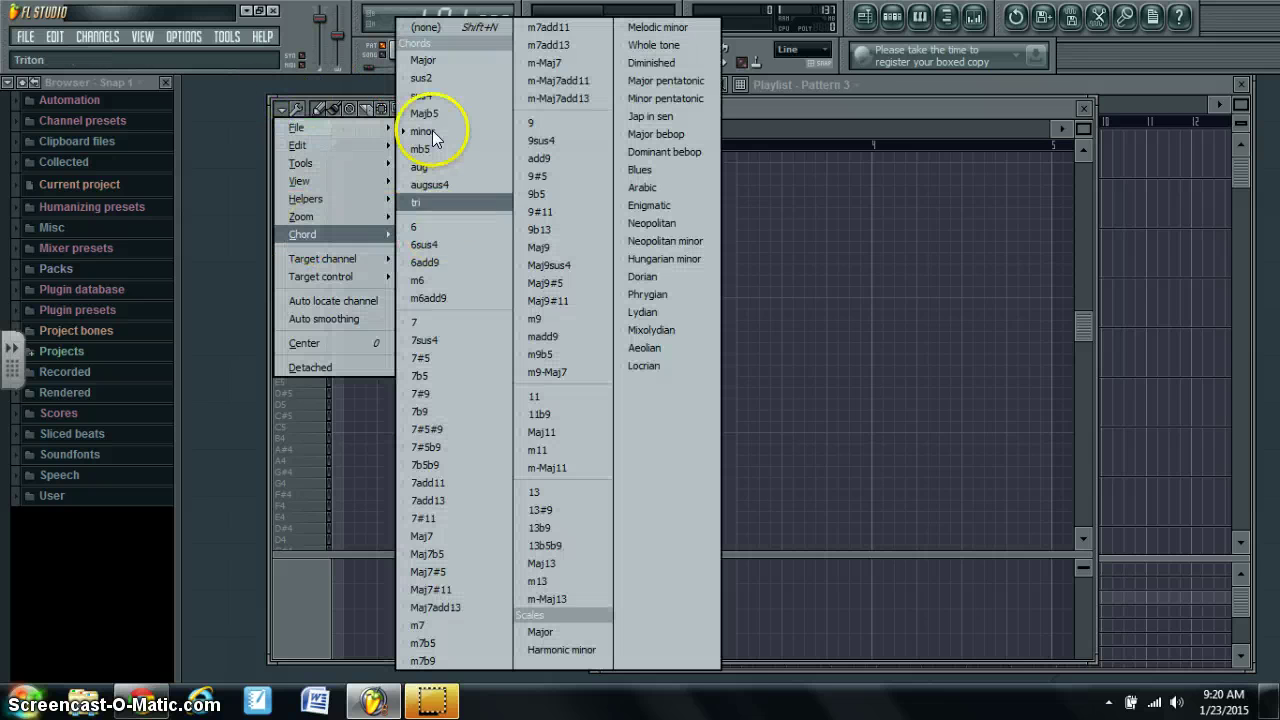
click(424, 32)
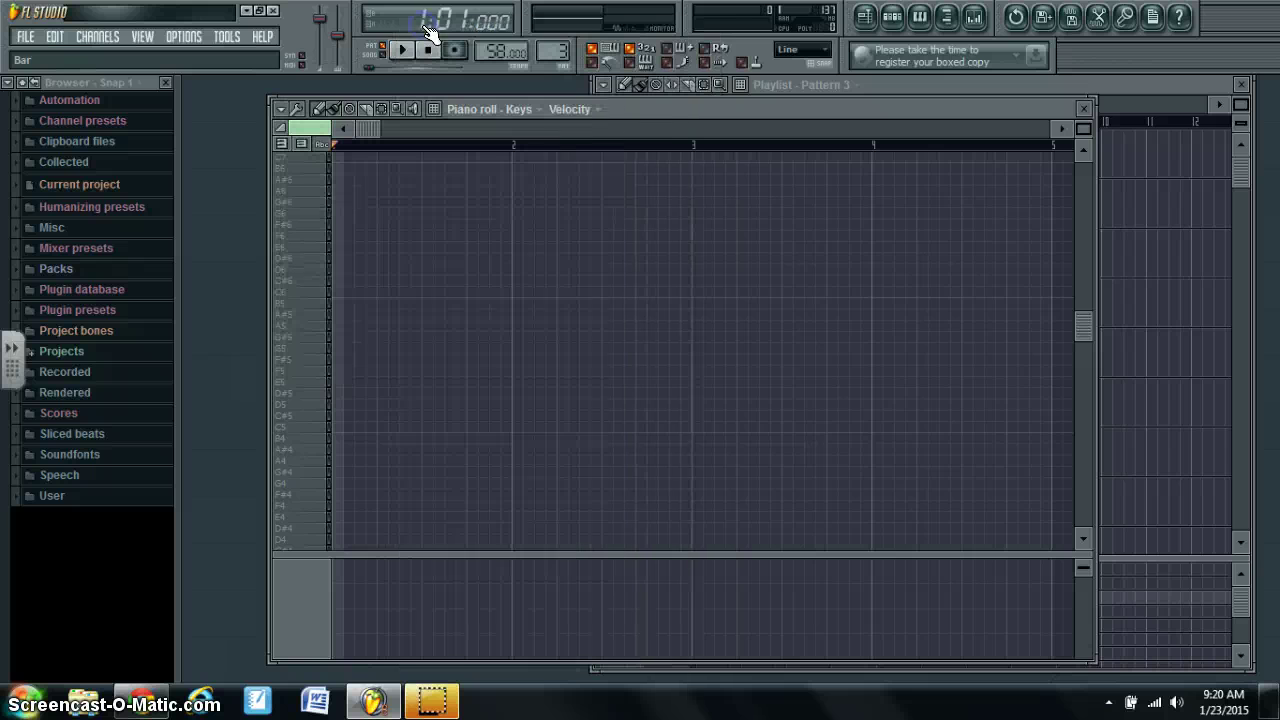
Insert a BooBass channel above Snare in the step sequencer and close its channel settings.
click(893, 20)
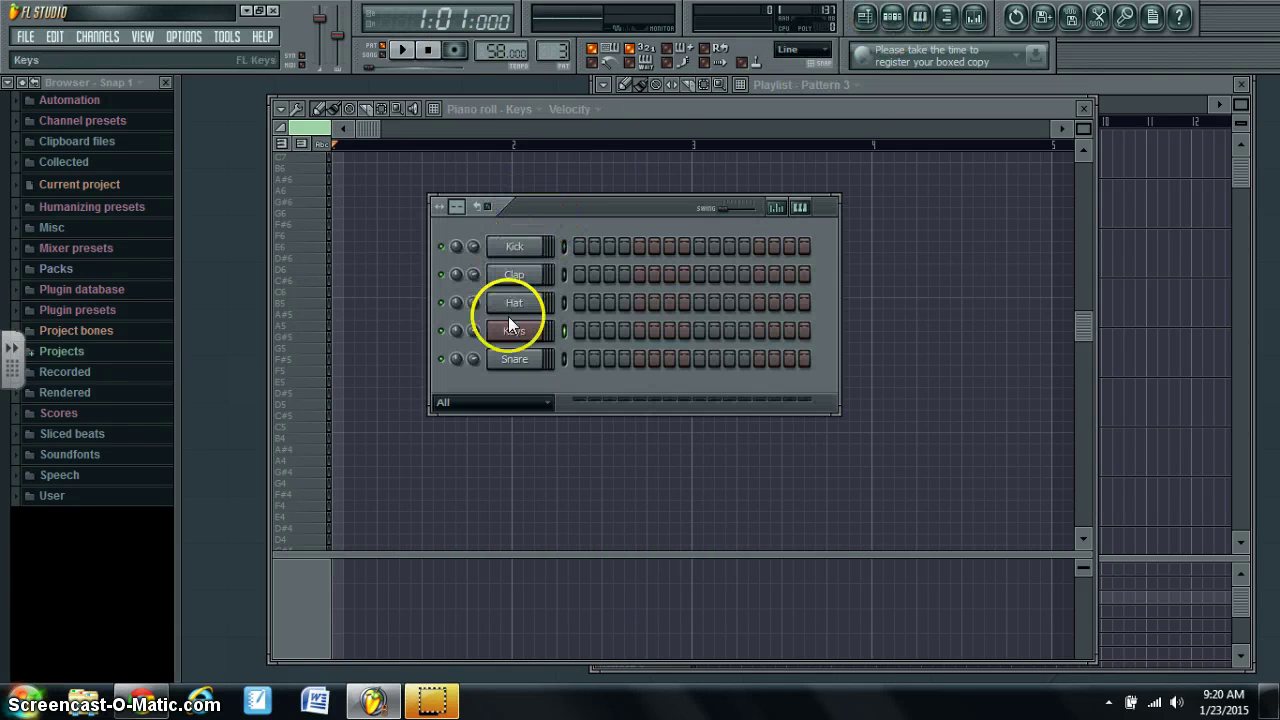
right_click(510, 359)
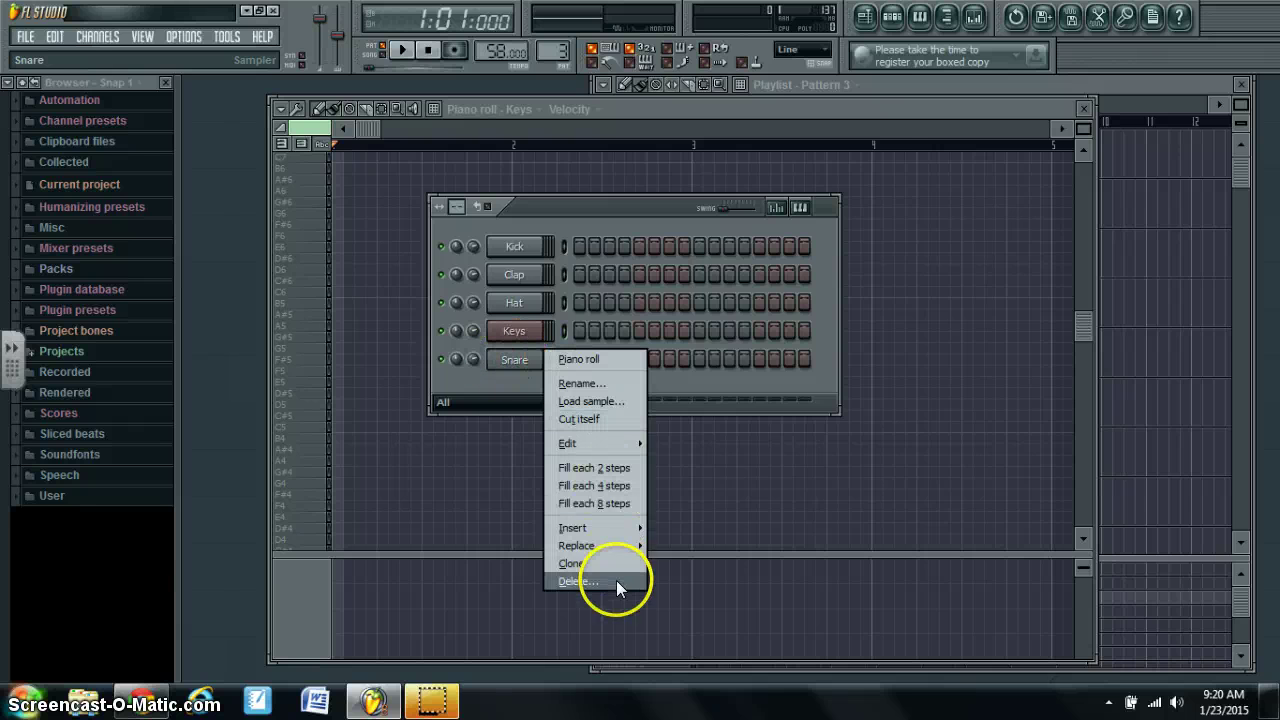
mouse_move(610, 535)
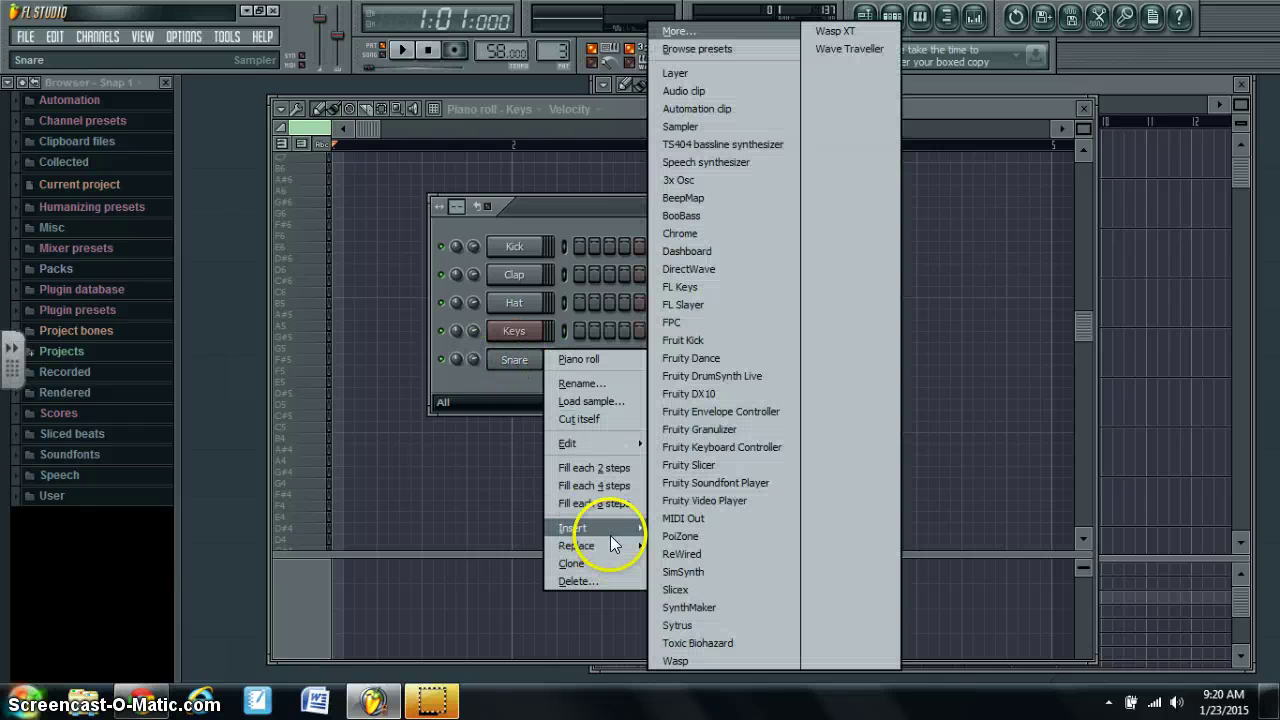
click(692, 217)
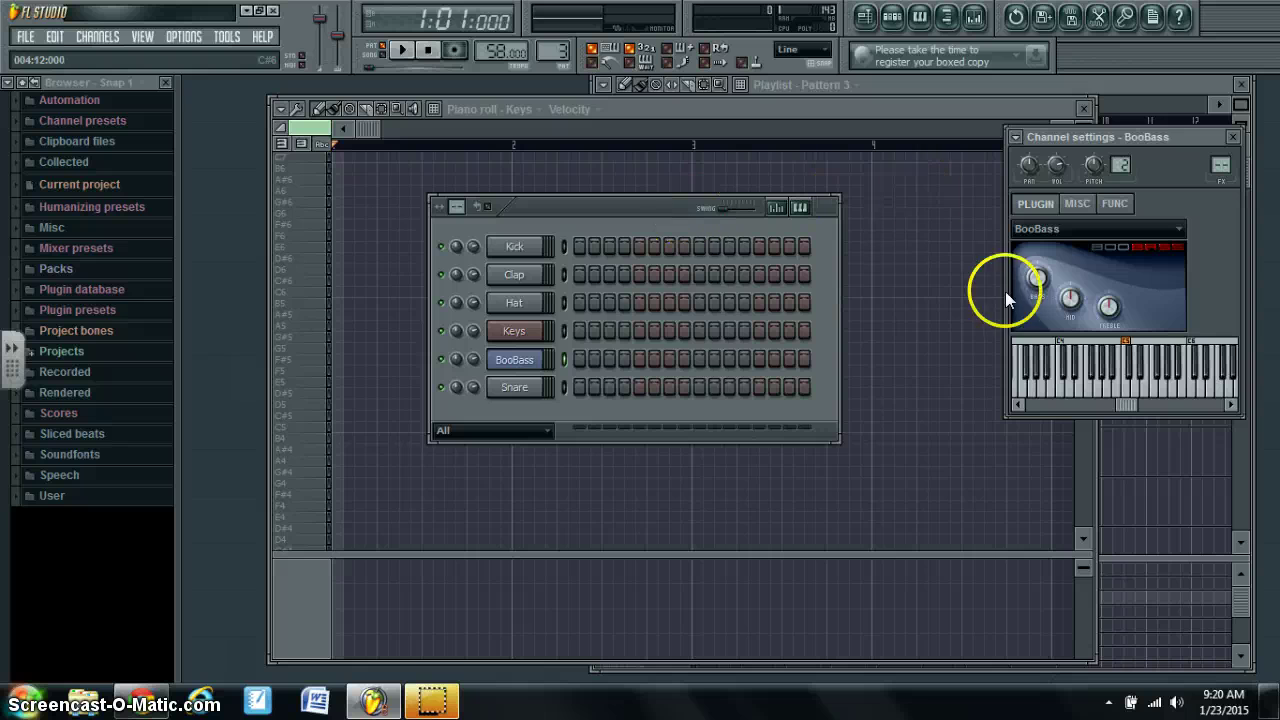
click(1233, 137)
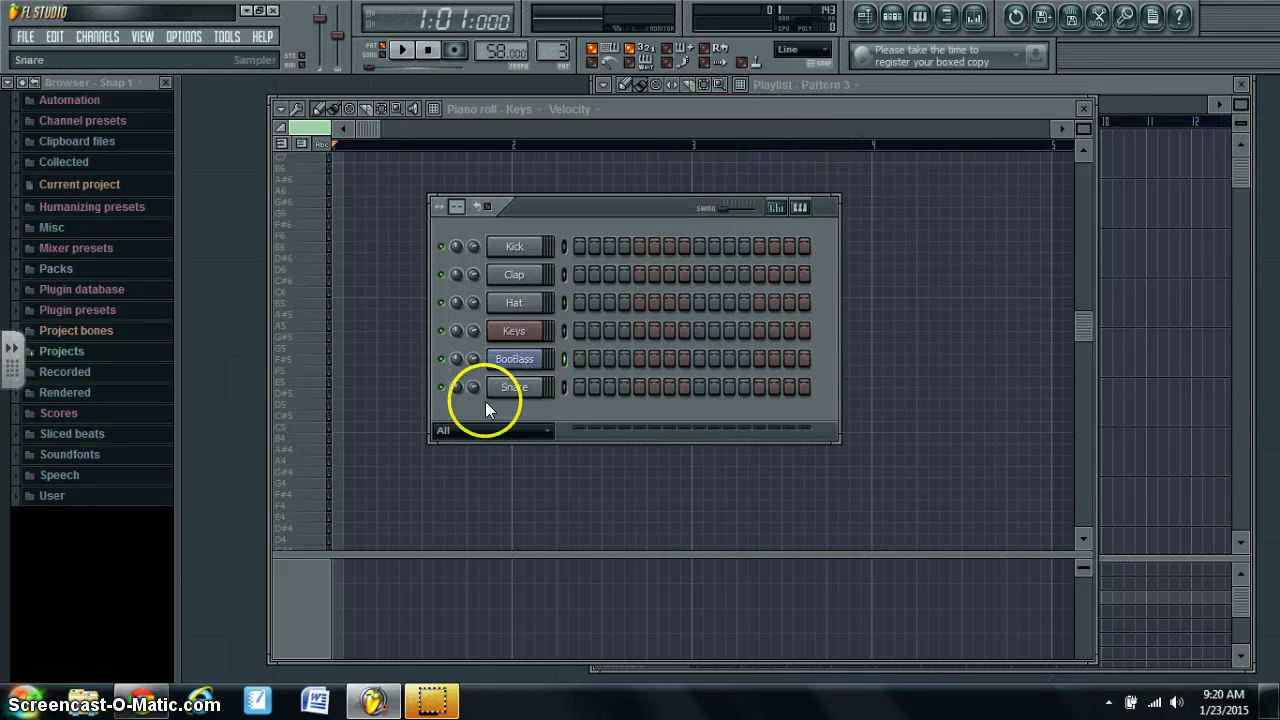
Show the BooBass channel in the piano roll and read the root-note instructions in the FL Studio Assignment 6 document.
right_click(511, 362)
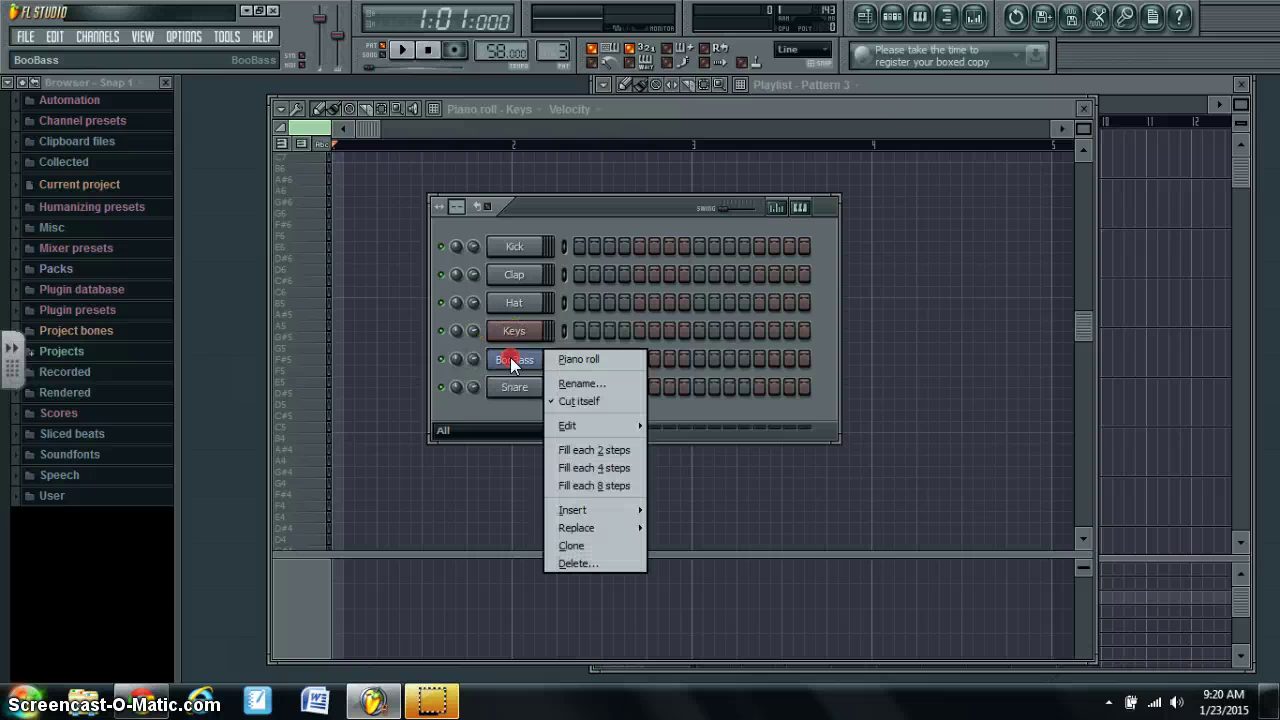
click(566, 360)
click(145, 699)
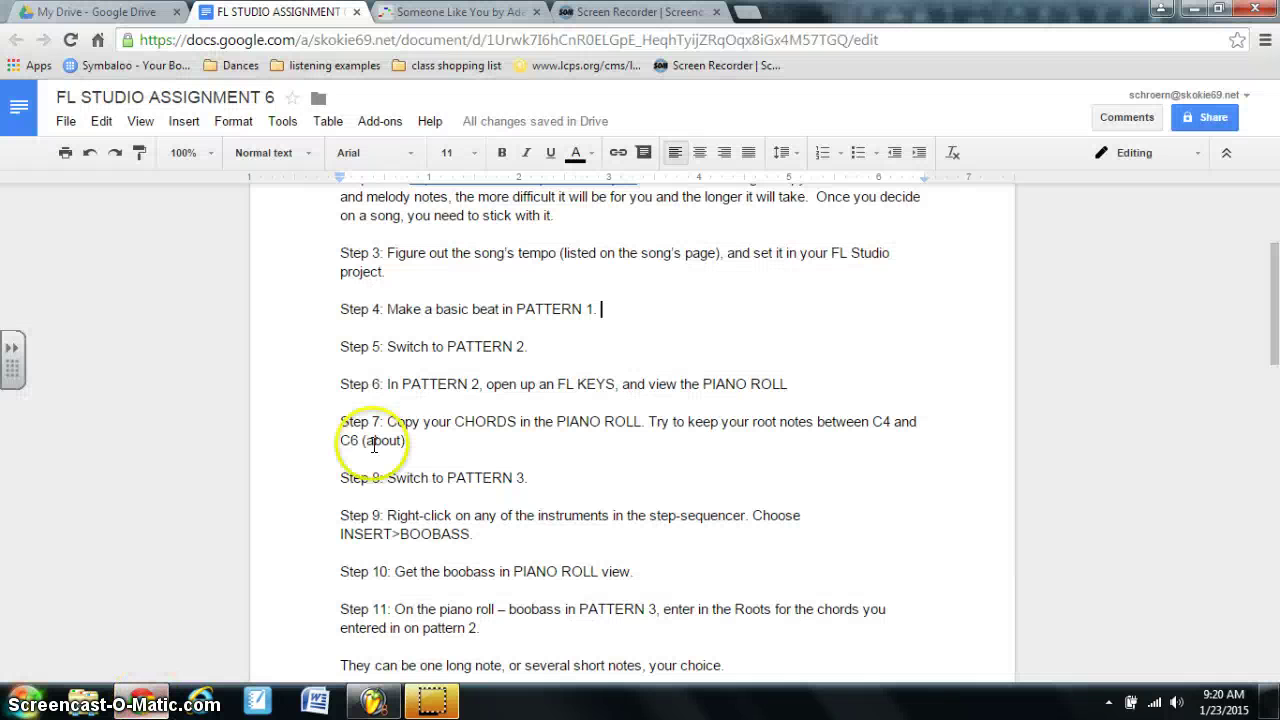
scroll(540, 471, down, 5)
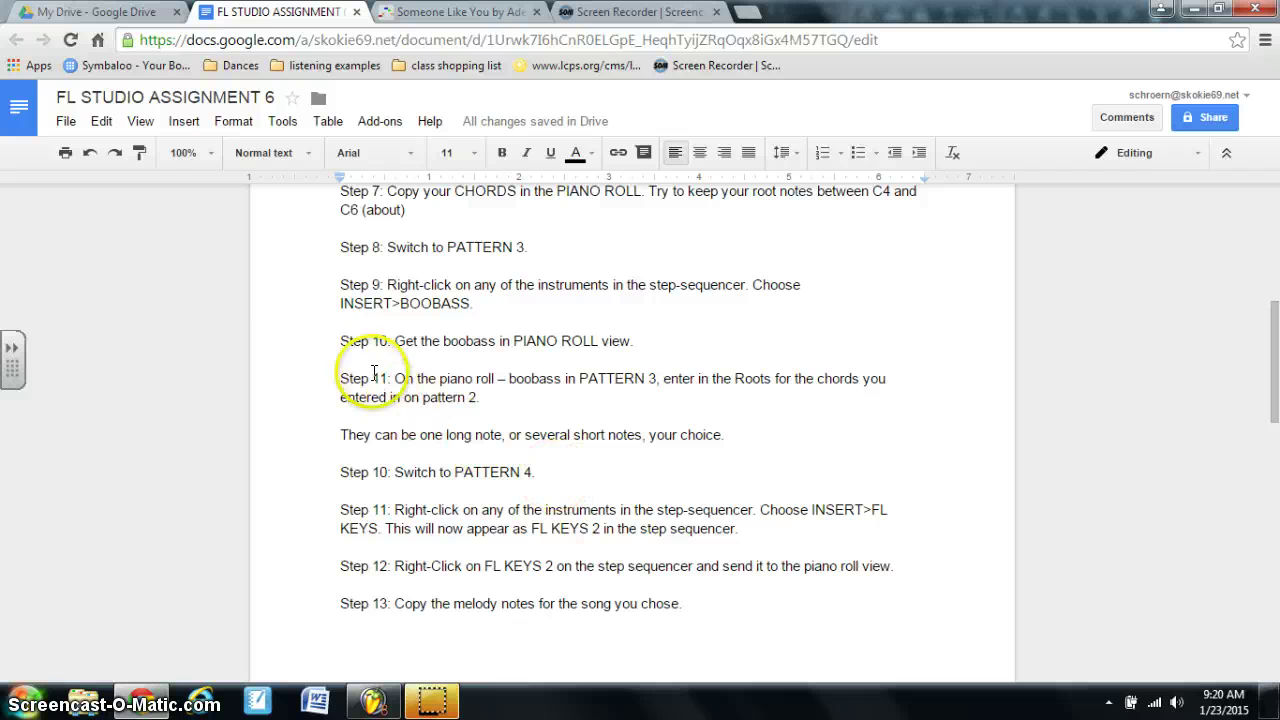
scroll(594, 420, down, 1)
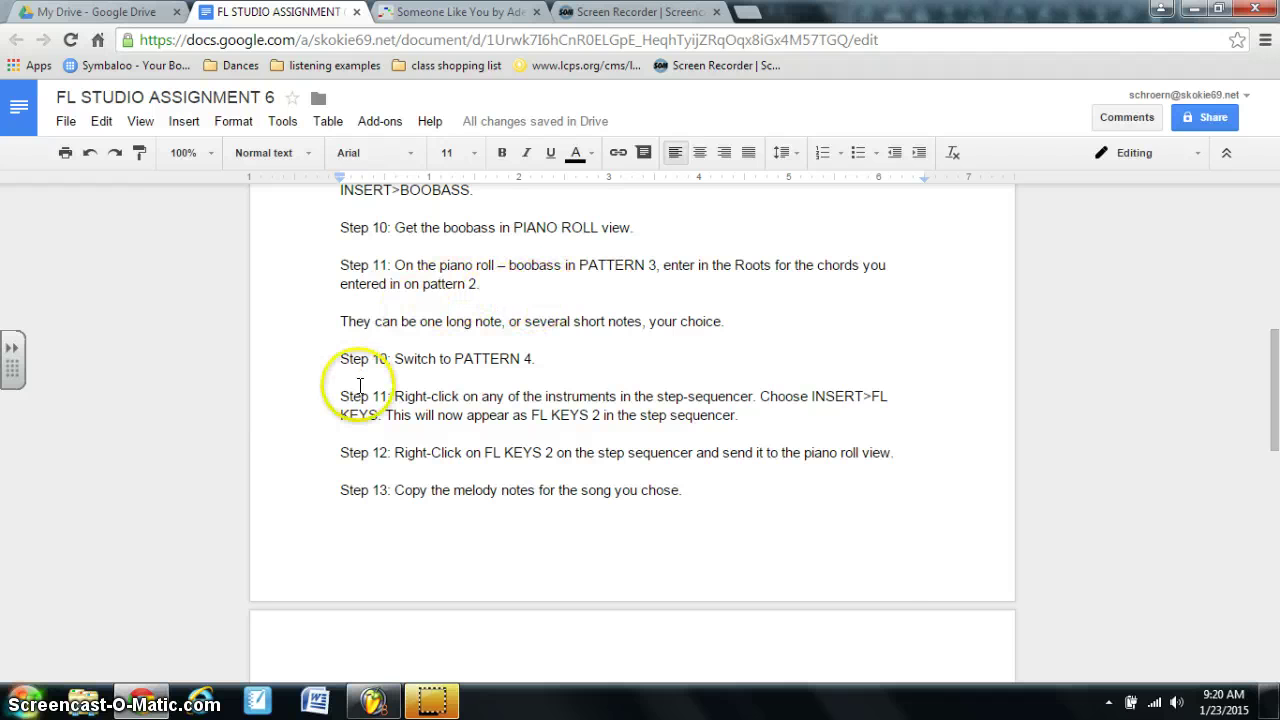
Look up the first verse chords on the Hooktheory page and enter whole-bar BooBass roots, D5 in bar 1 and A4 in bar 2.
click(424, 12)
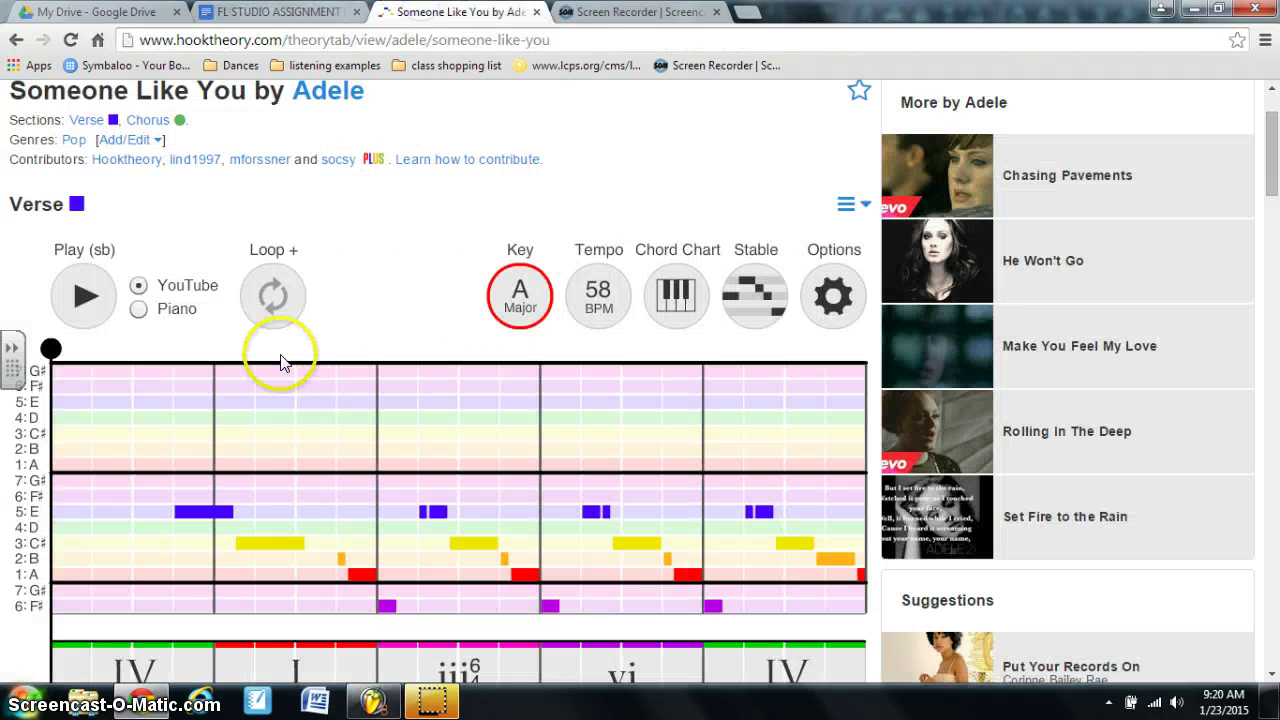
scroll(277, 357, down, 3)
scroll(277, 357, up, 1)
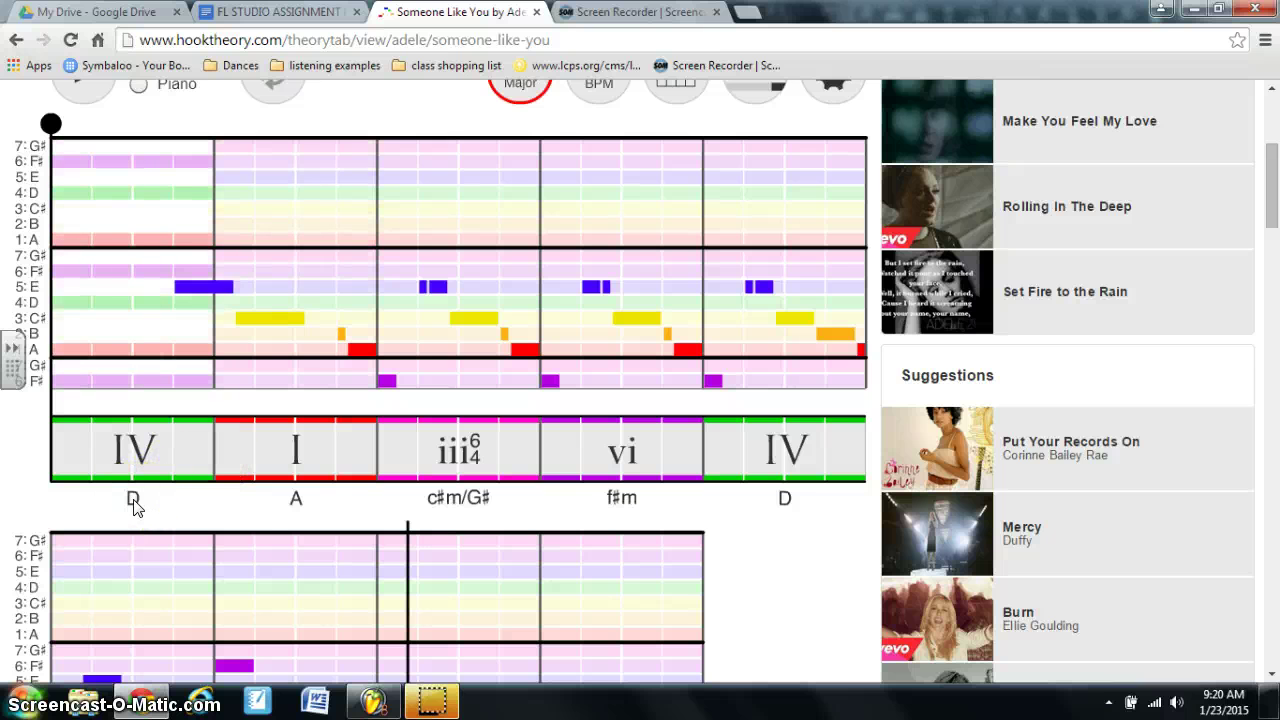
click(253, 498)
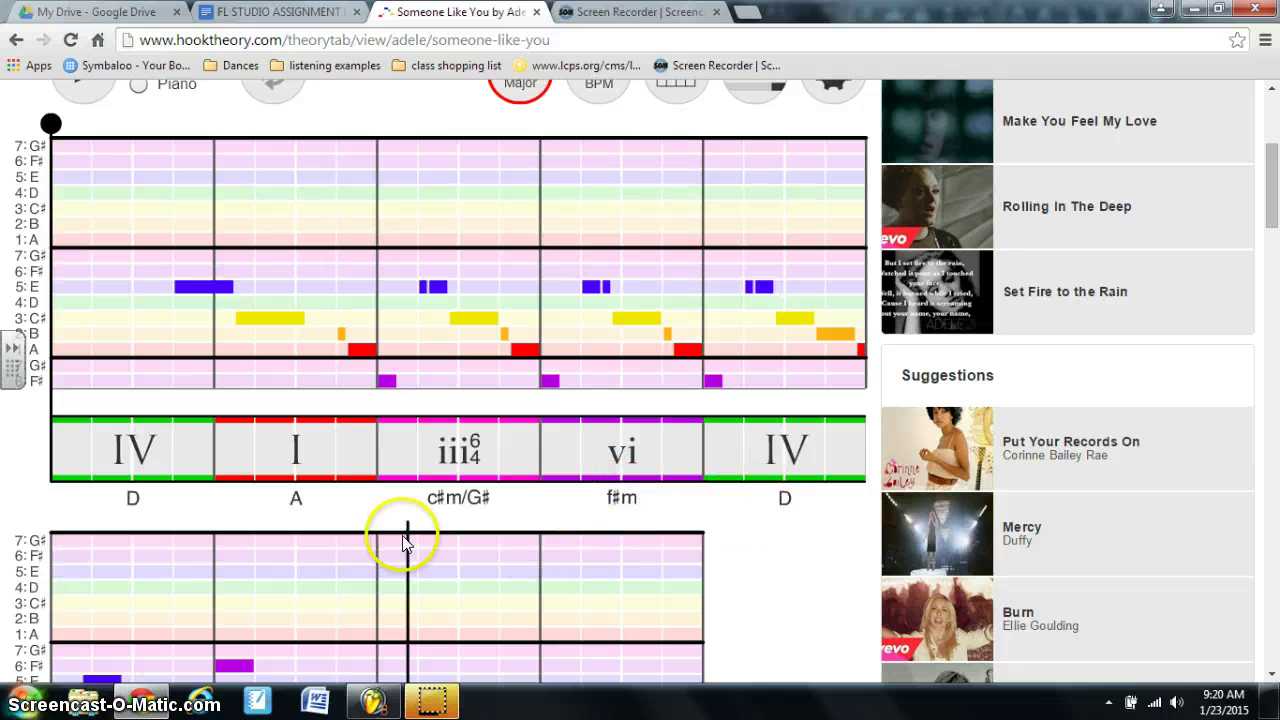
click(376, 700)
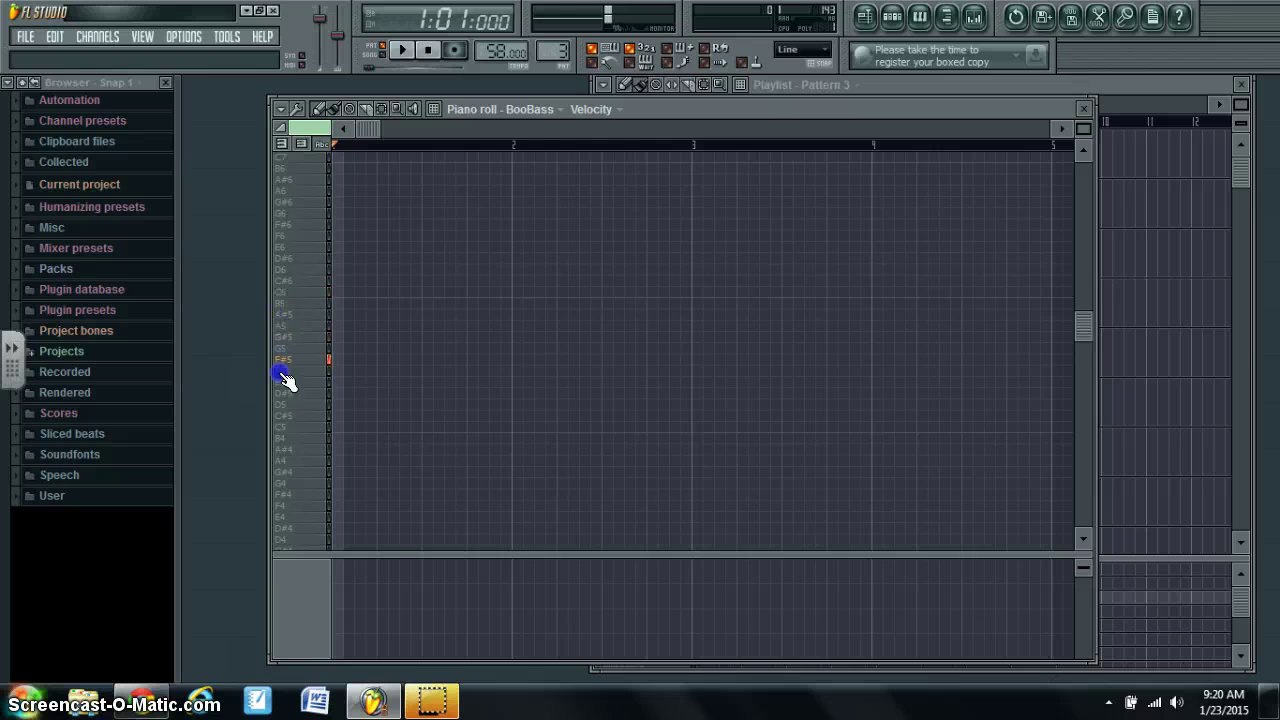
click(337, 403)
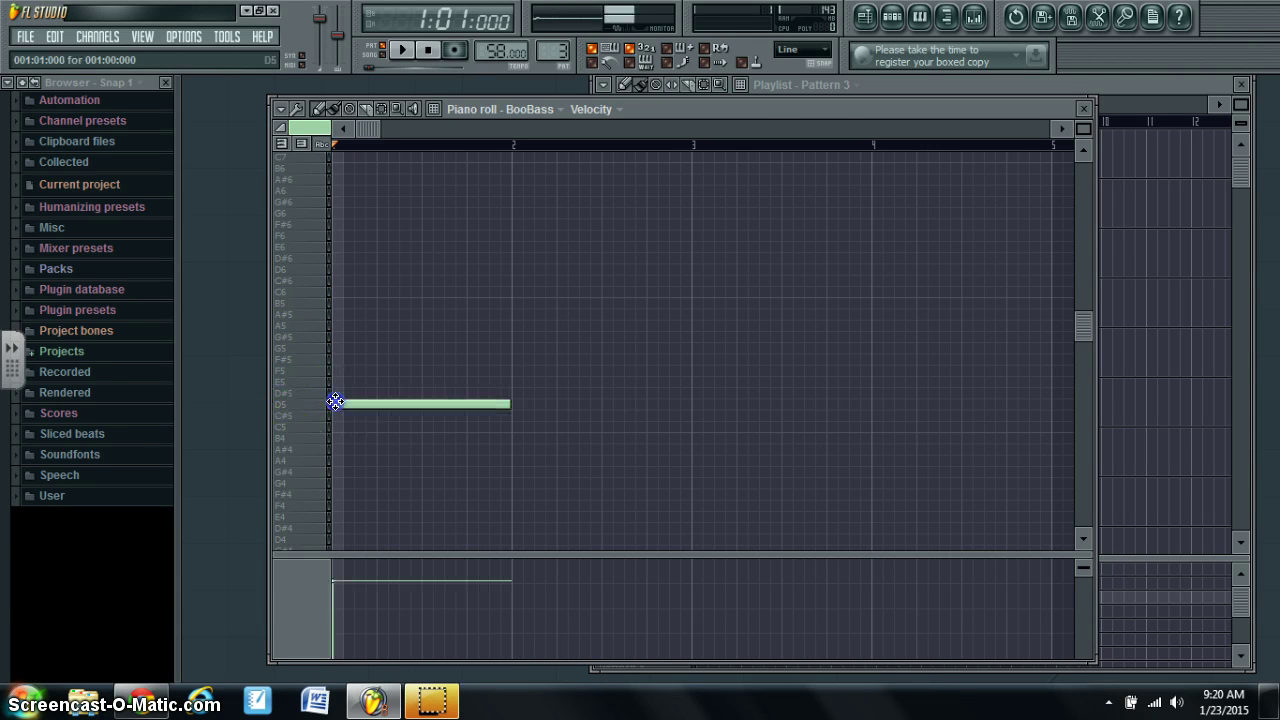
click(145, 702)
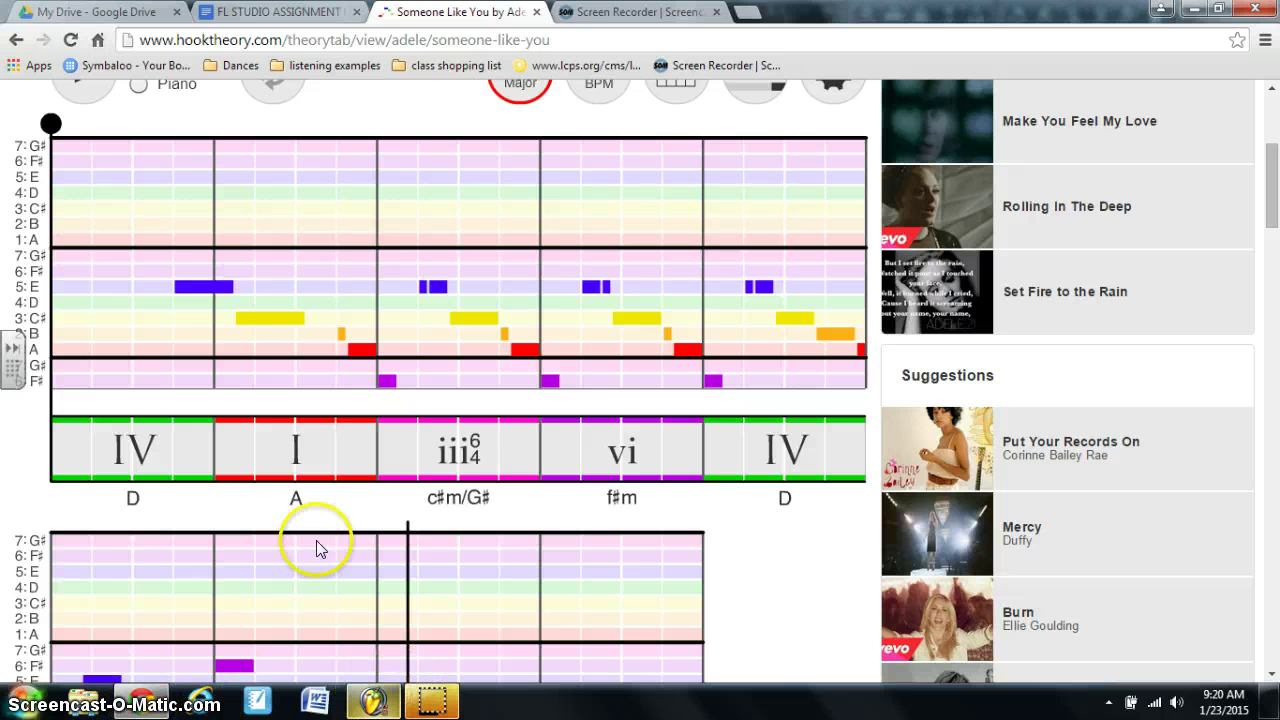
click(370, 700)
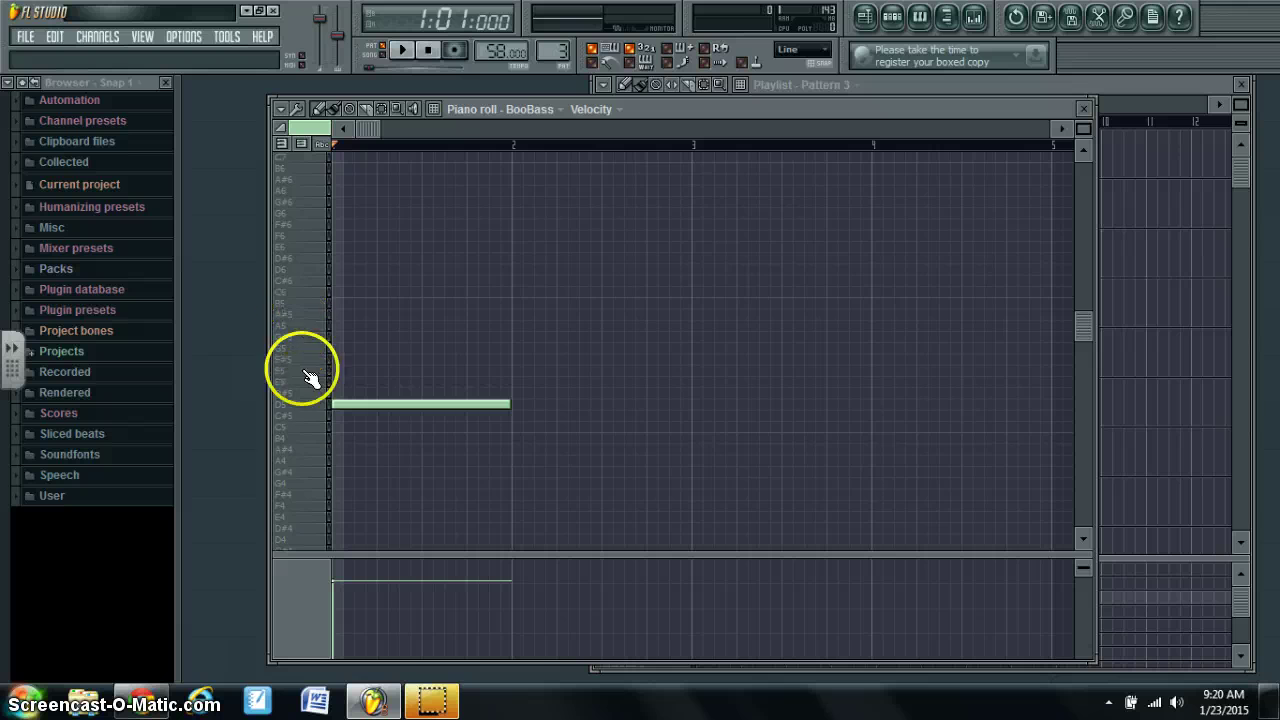
click(519, 462)
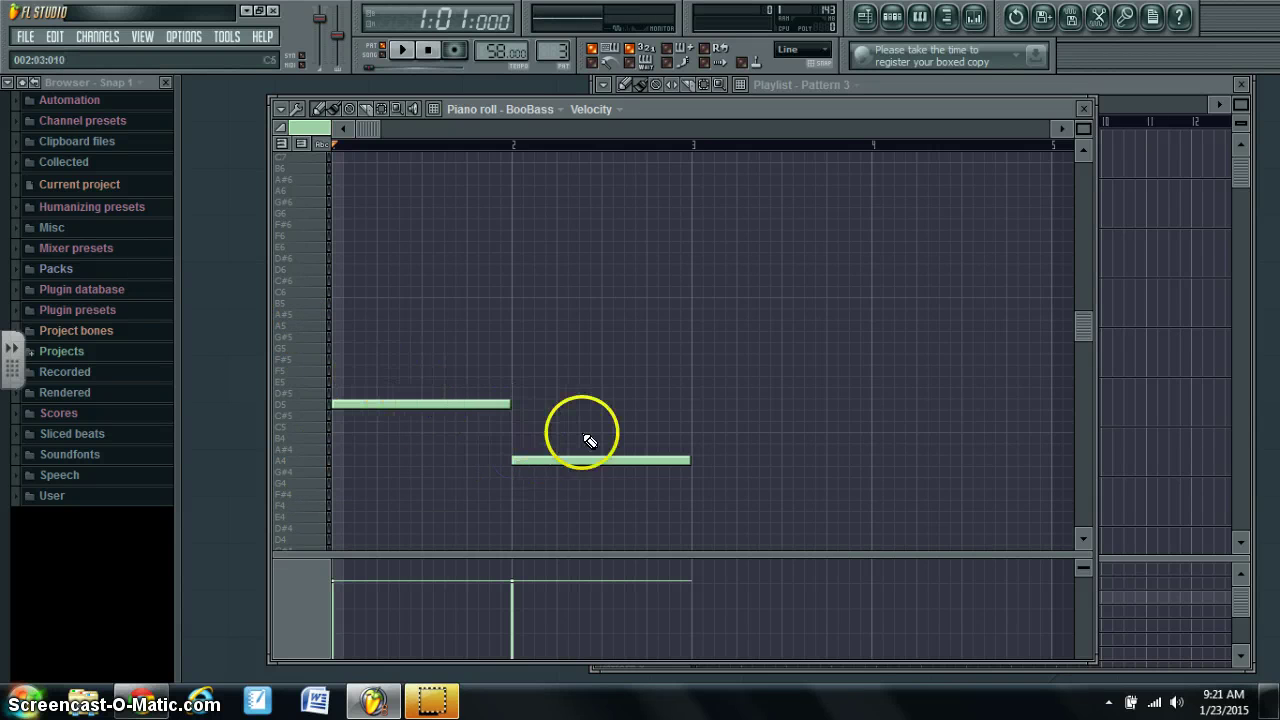
Fill bar 3 with short C#5 notes: two-step notes at steps 1, 4, 9, 11 and 14, and a one-step note at 16.
click(696, 417)
drag(869, 416, 810, 416)
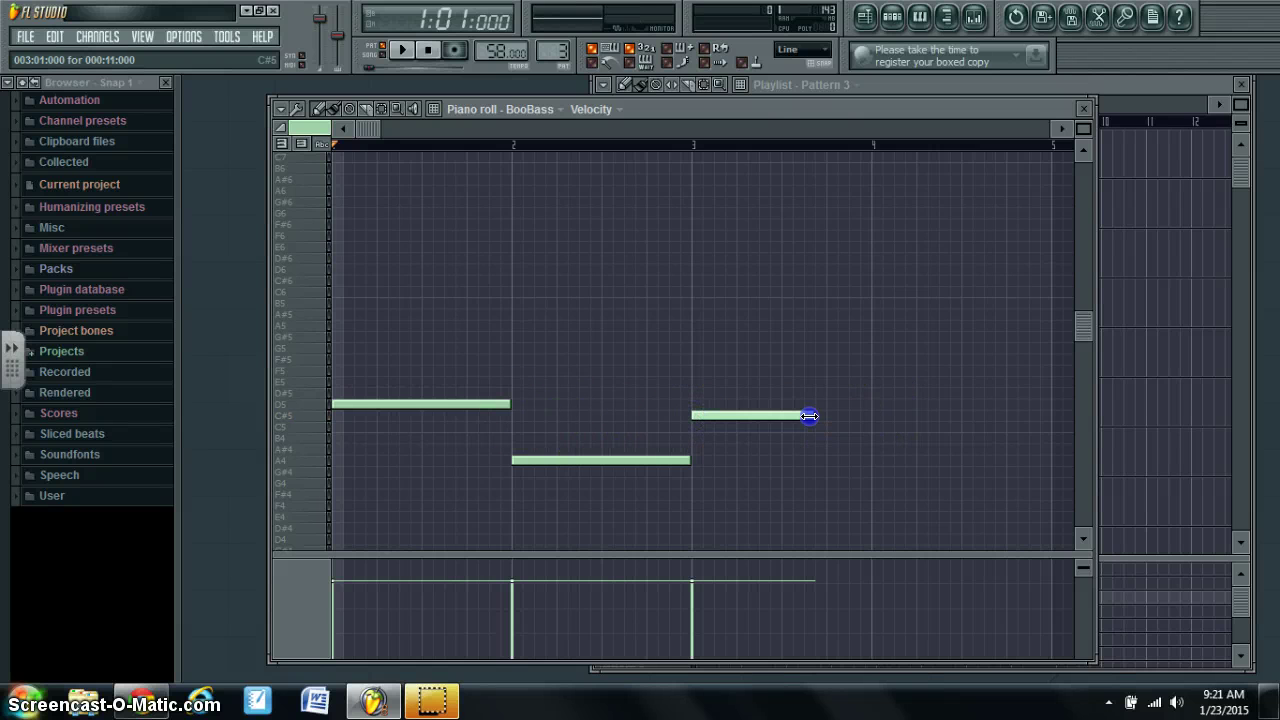
click(729, 417)
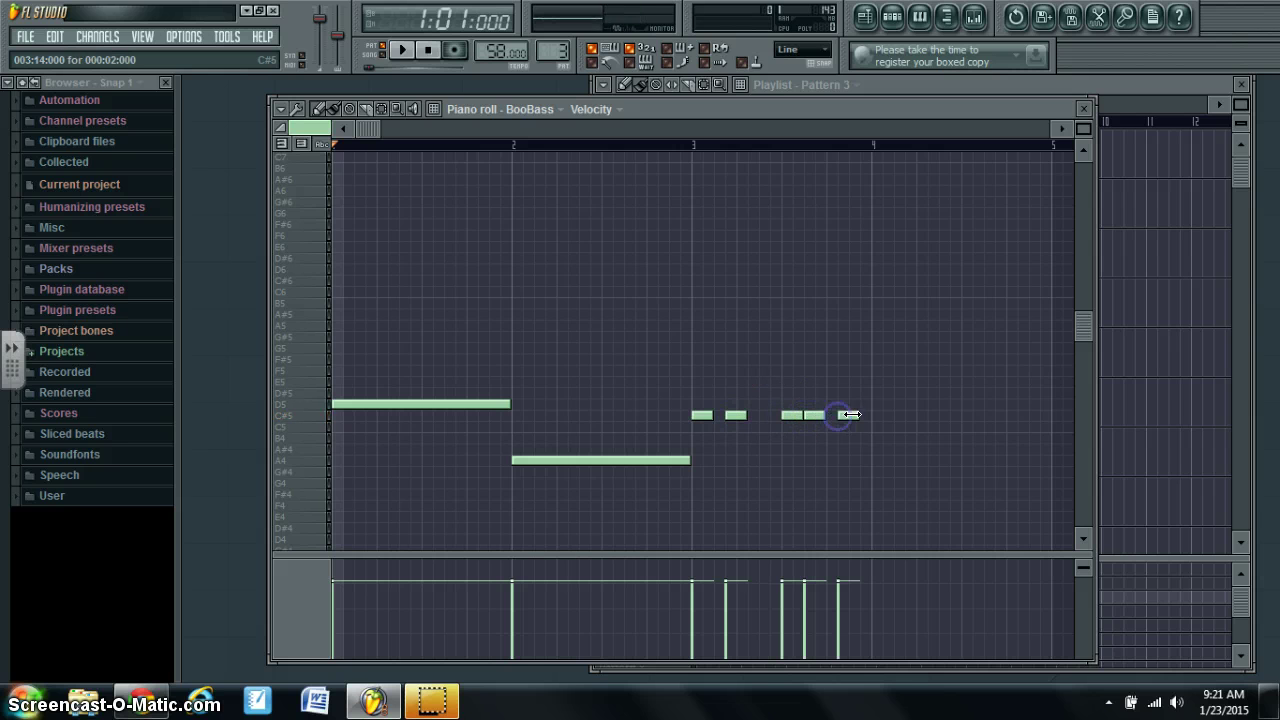
click(866, 415)
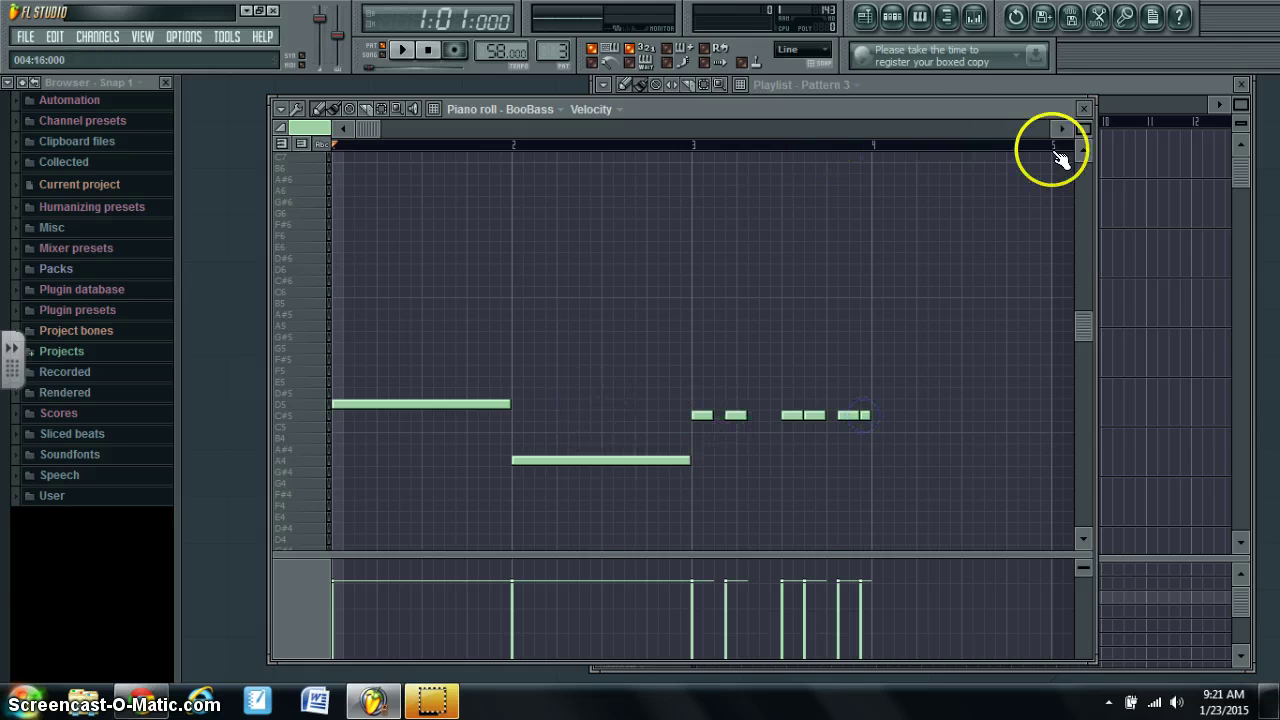
Check the fourth verse chord in Hooktheory and fill bar 4 with short and long F#5 notes plus a one-step E5 at step 10.
drag(1060, 127, 1062, 125)
click(257, 703)
click(166, 705)
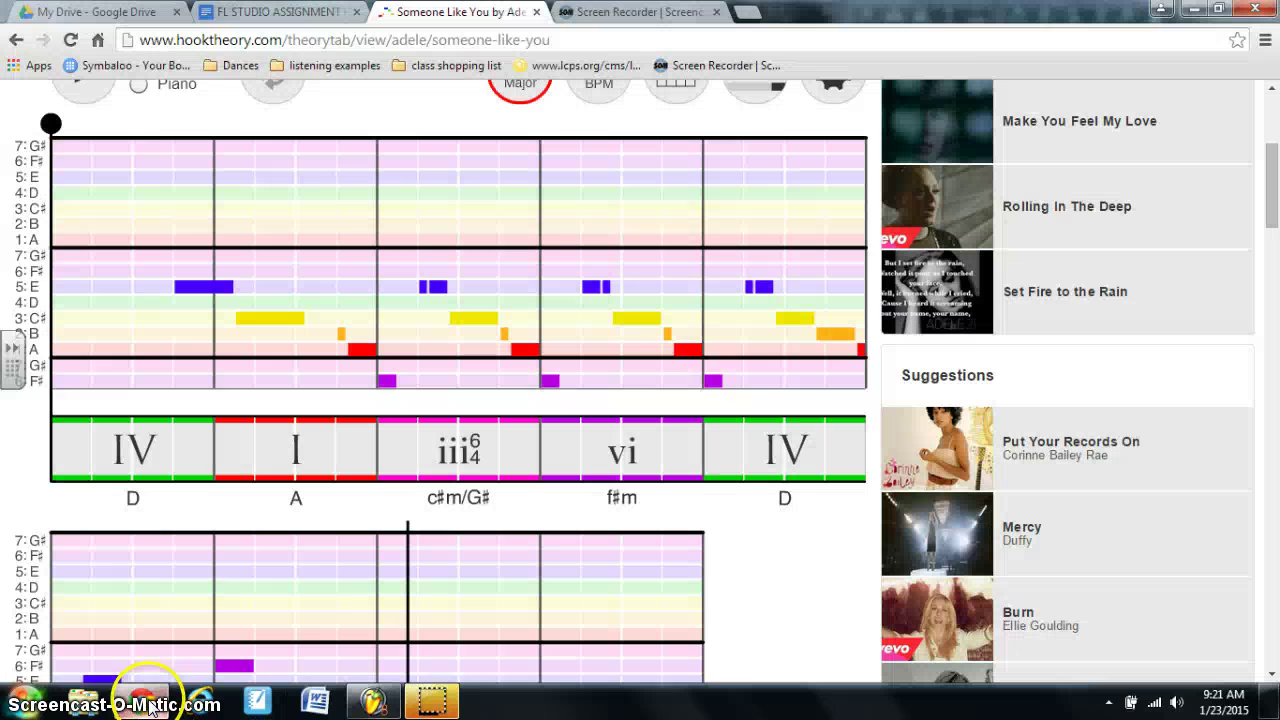
click(373, 702)
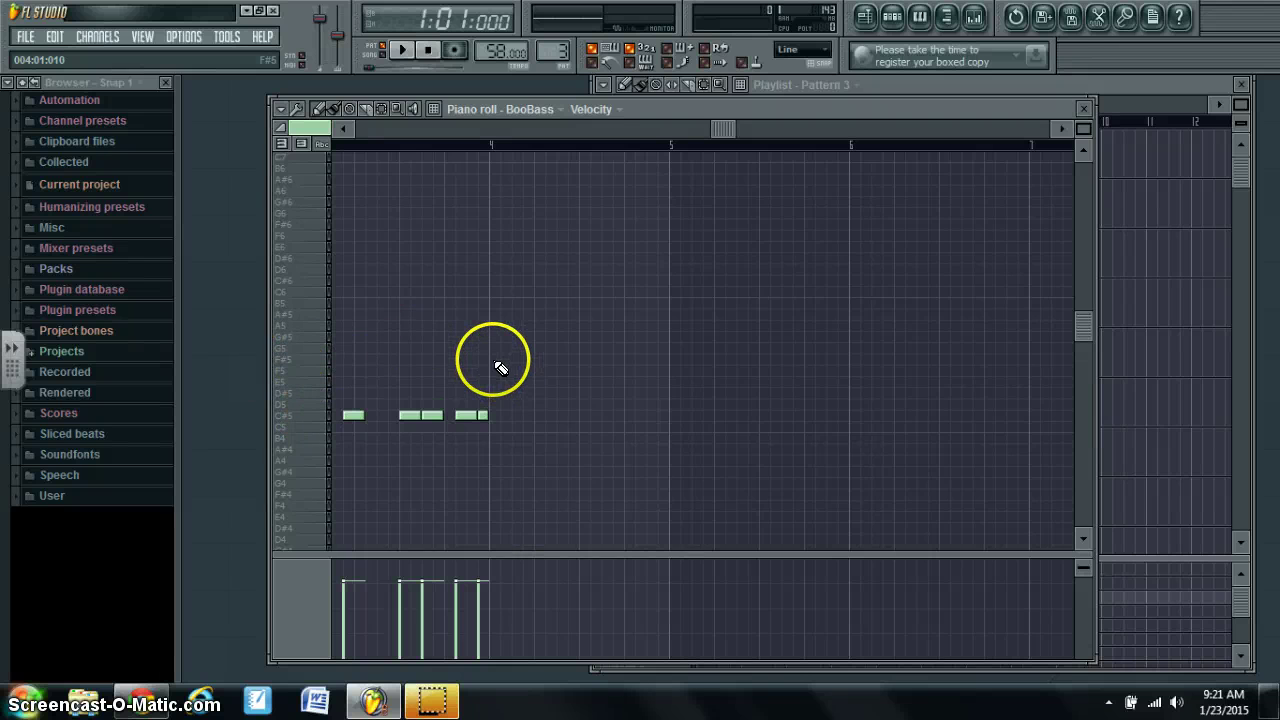
click(495, 363)
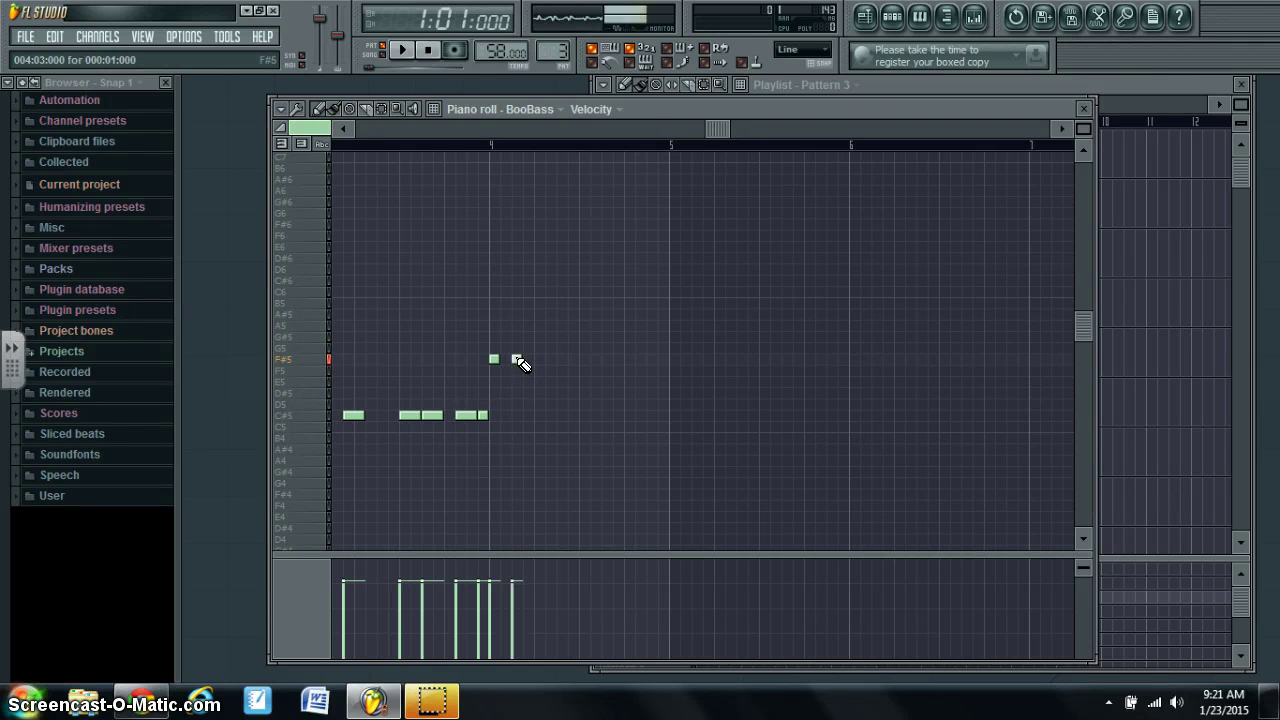
mouse_move(644, 373)
mouse_down()
mouse_move(789, 355)
mouse_move(660, 358)
mouse_up()
click(592, 381)
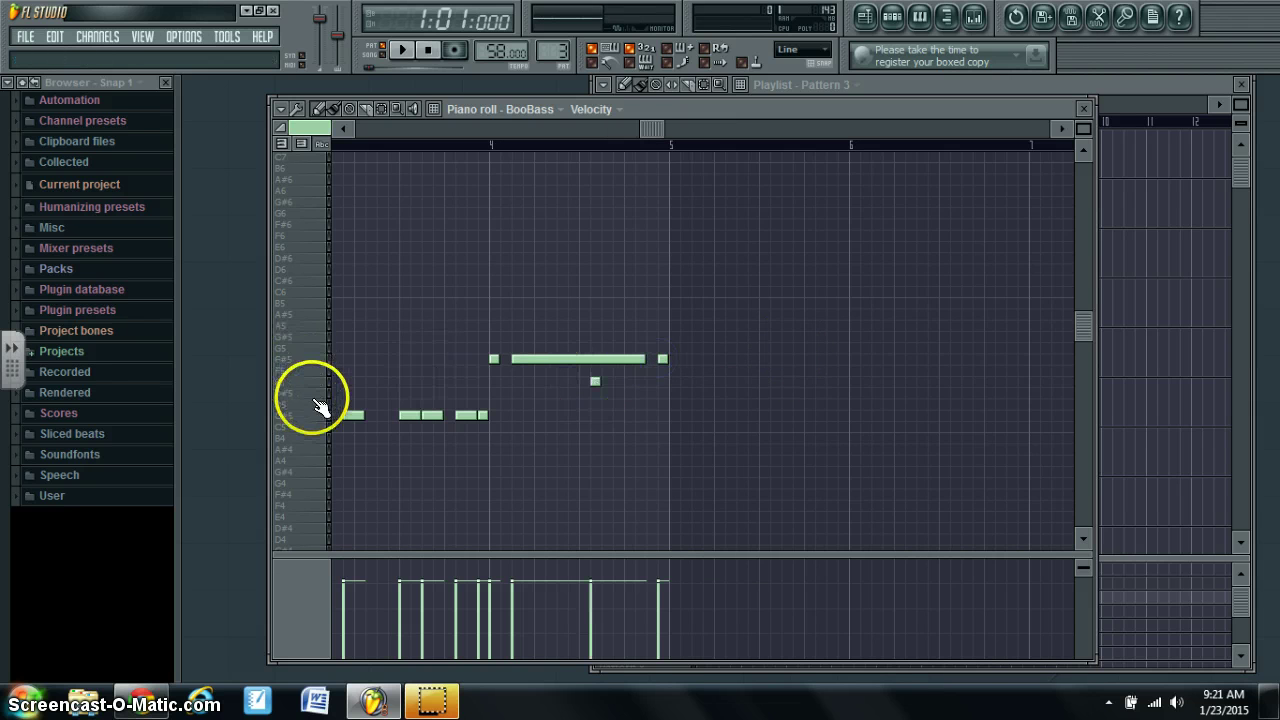
Place one-step D5 notes in bar 5 at steps 1, 9, 13 and 16.
click(672, 406)
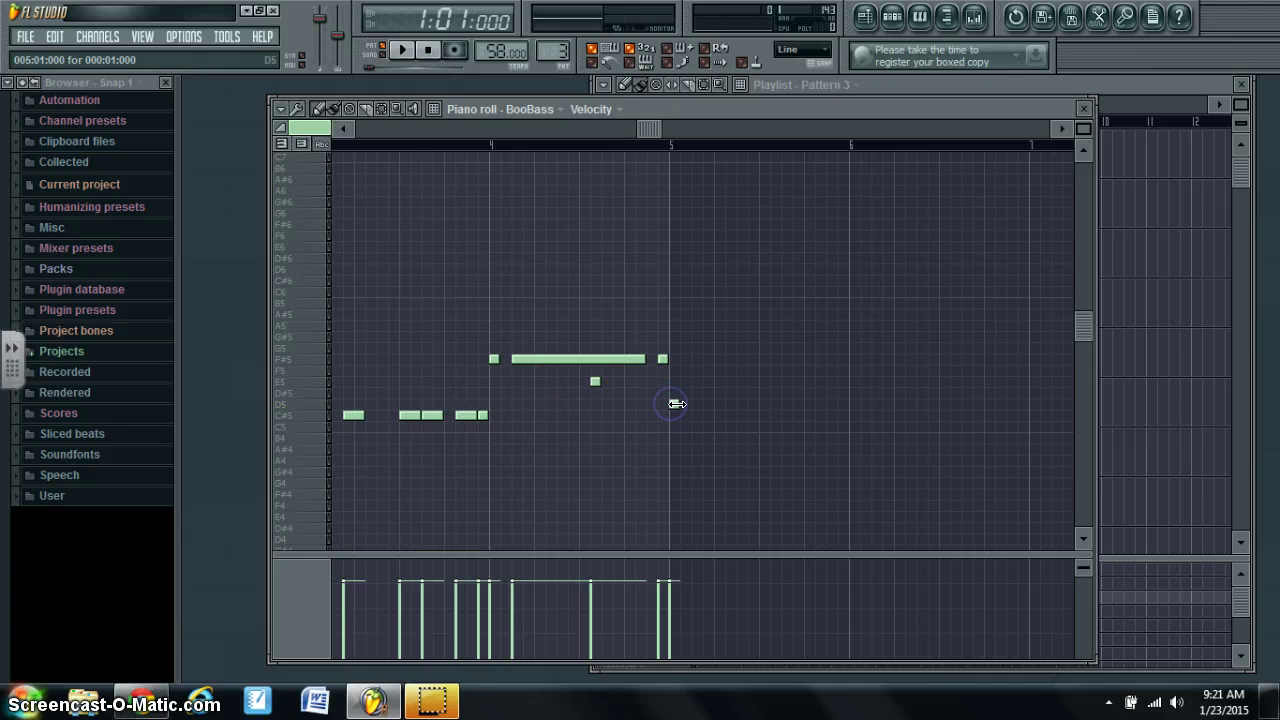
click(762, 404)
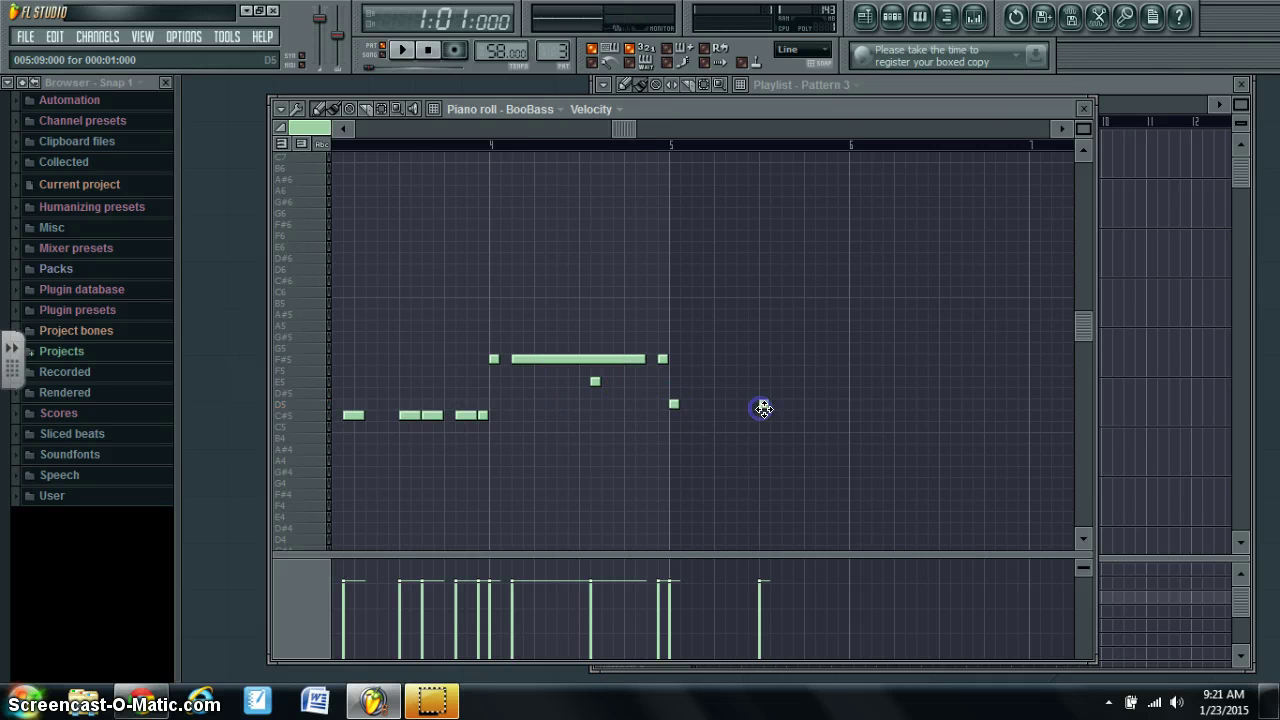
click(808, 403)
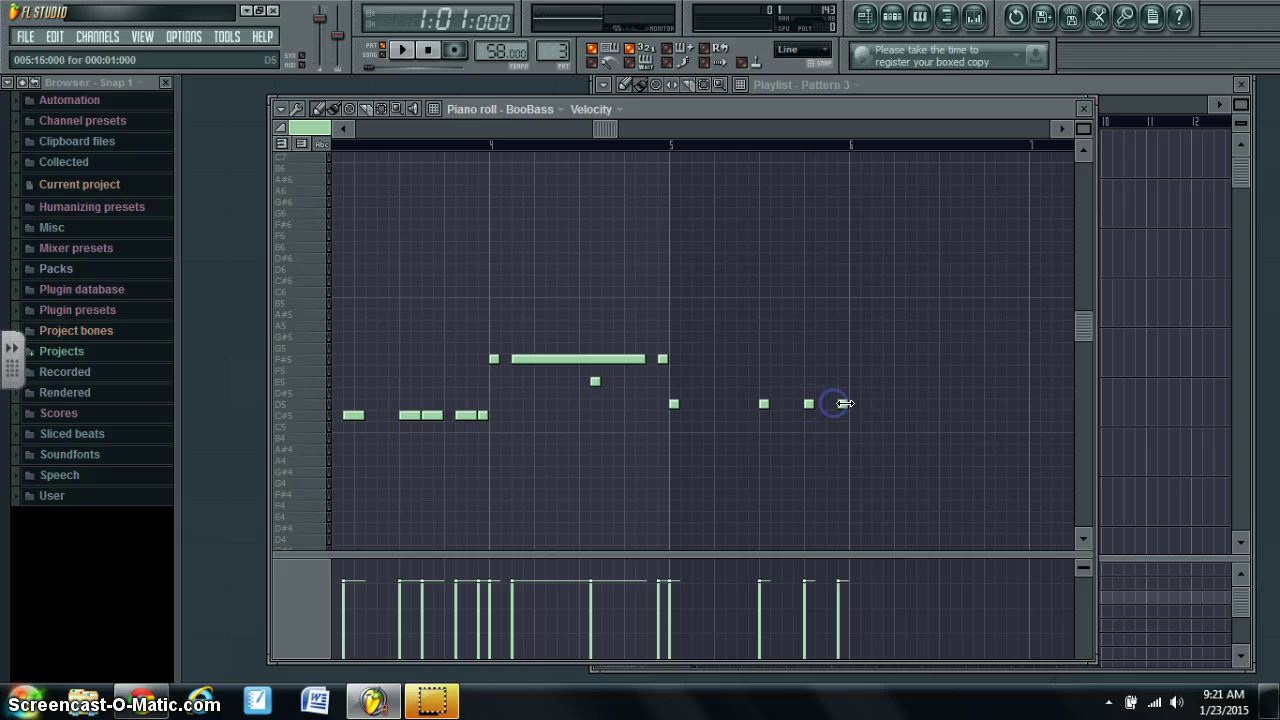
Check the second chord row in Hooktheory, then enter two half-bar A4 notes in bar 6 and a broken-up C#5 rhythm in bar 7.
drag(1060, 128, 1062, 127)
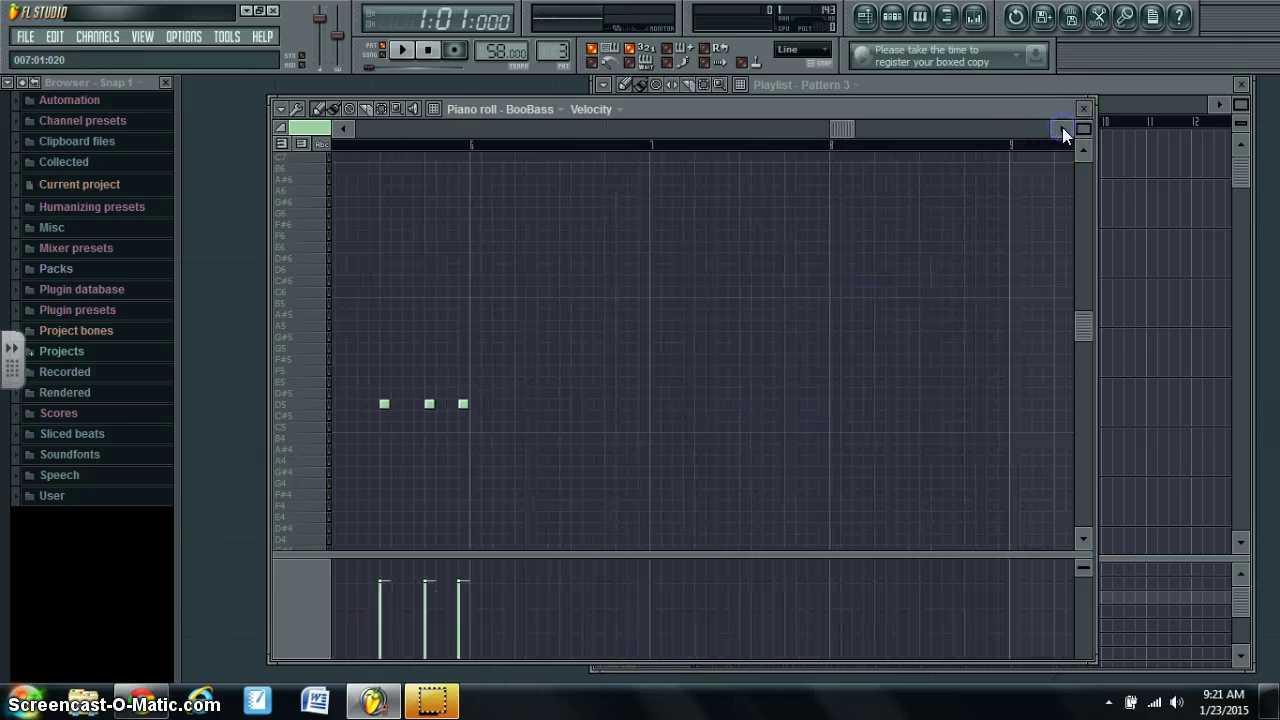
click(155, 690)
scroll(206, 488, down, 3)
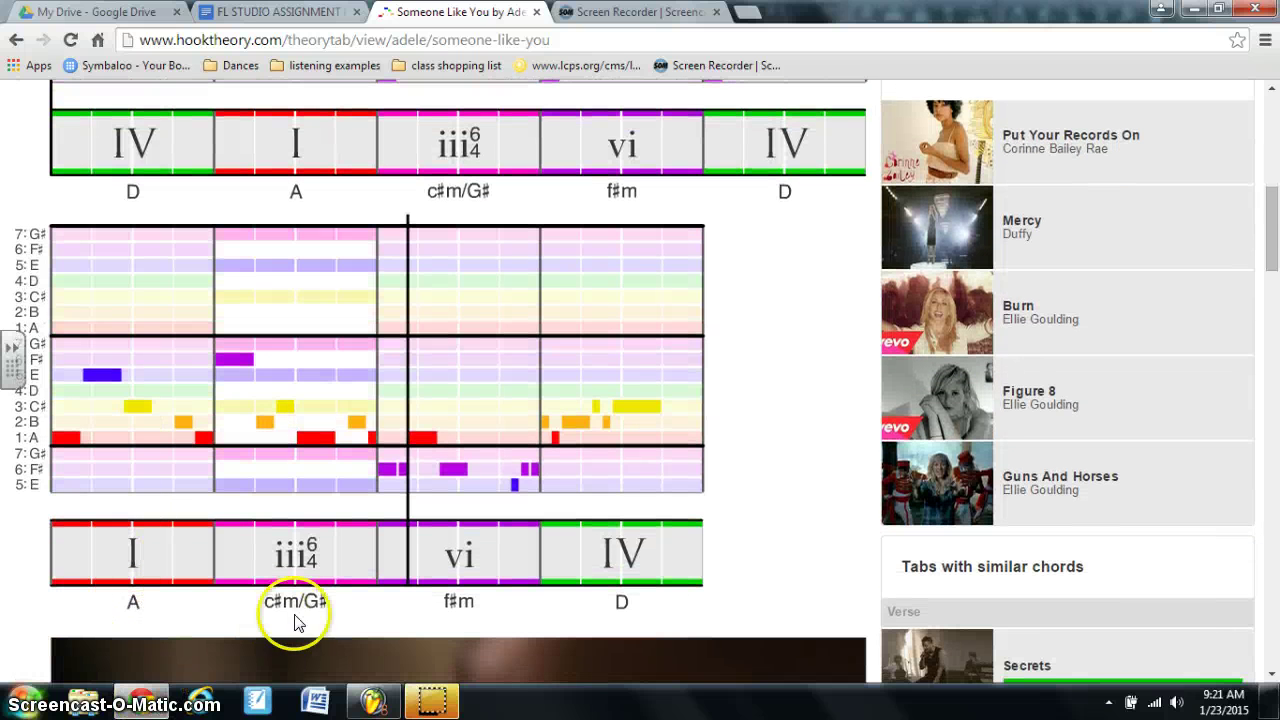
click(373, 702)
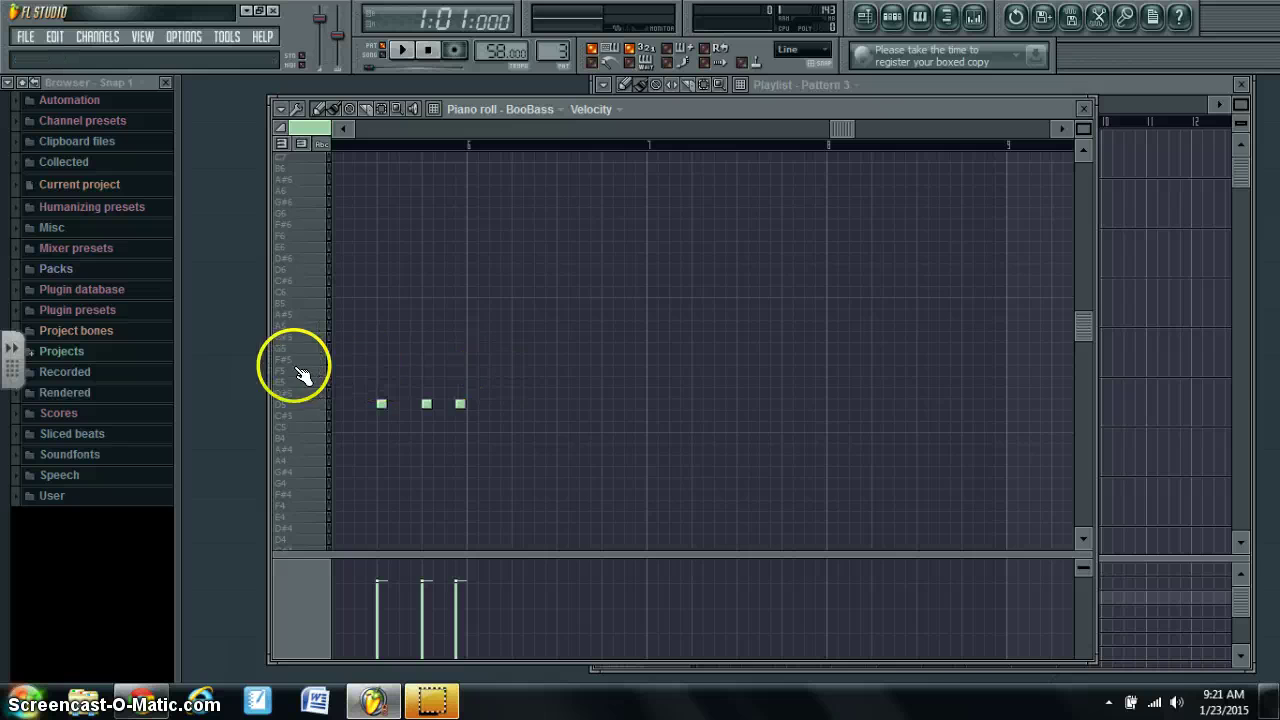
click(474, 459)
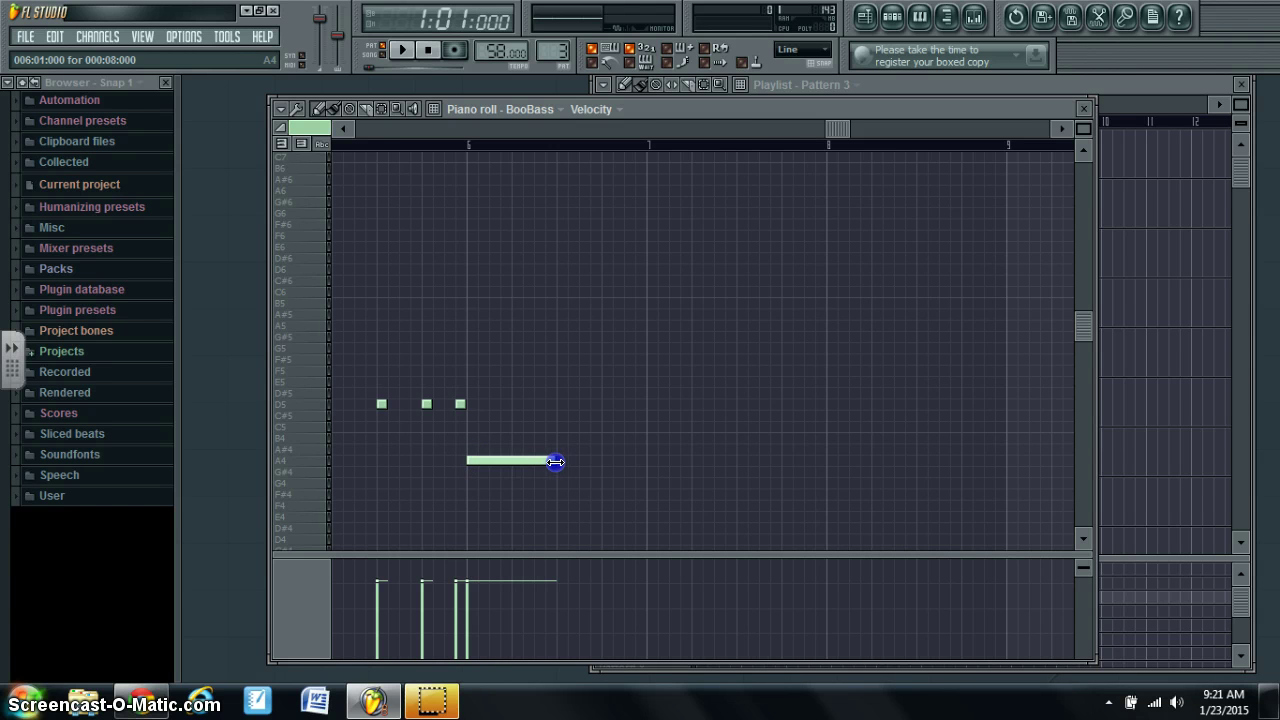
click(559, 461)
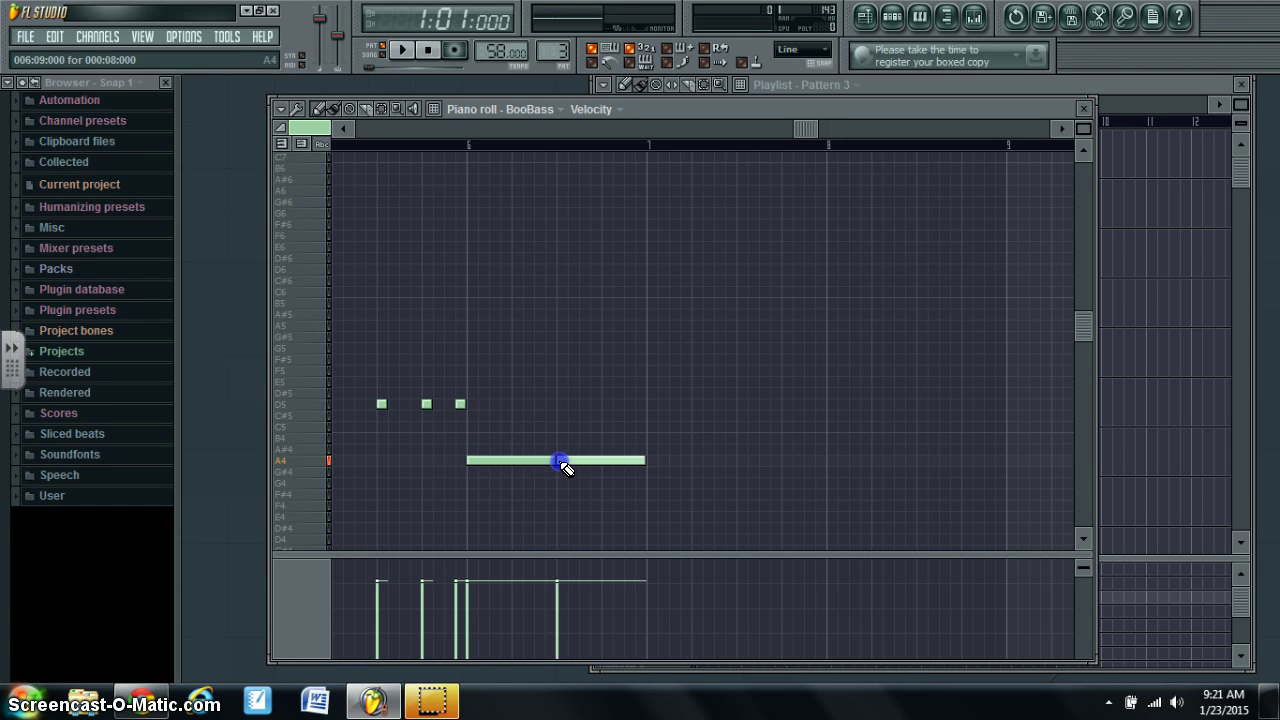
click(648, 416)
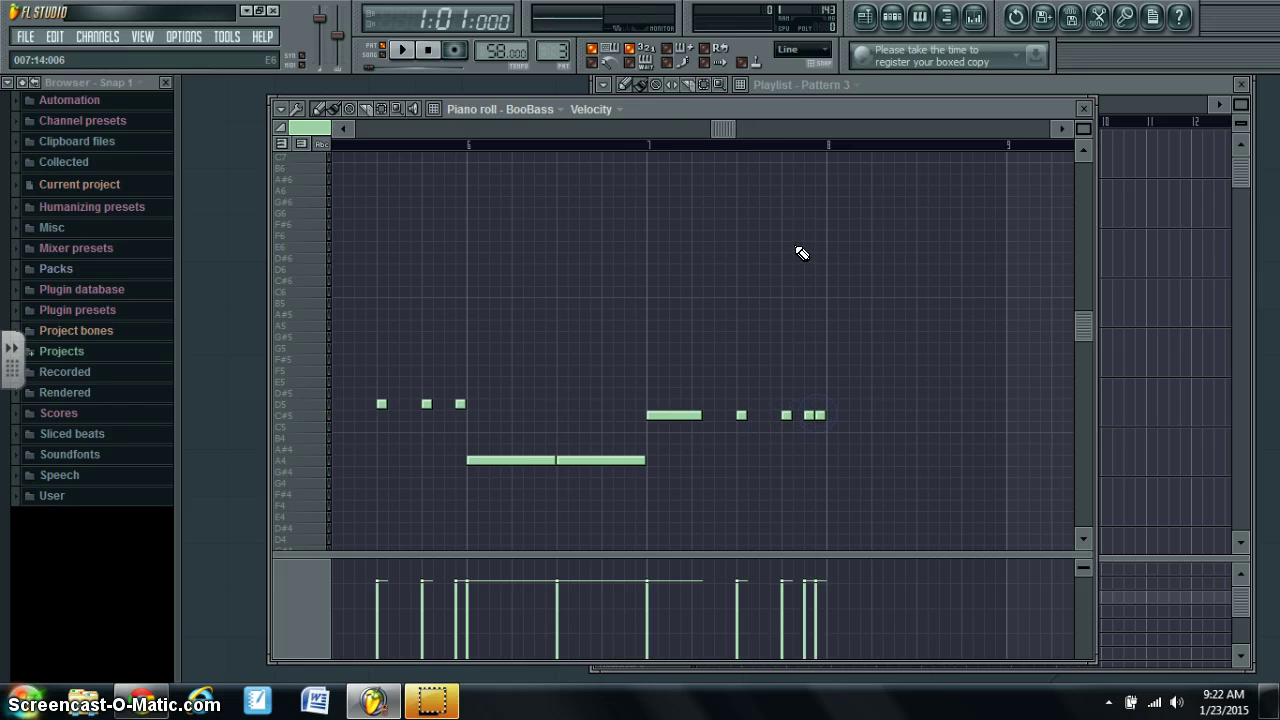
Check the f#m chord in Hooktheory's second row and enter a whole-bar F#5 note in bar 8.
drag(727, 129, 866, 132)
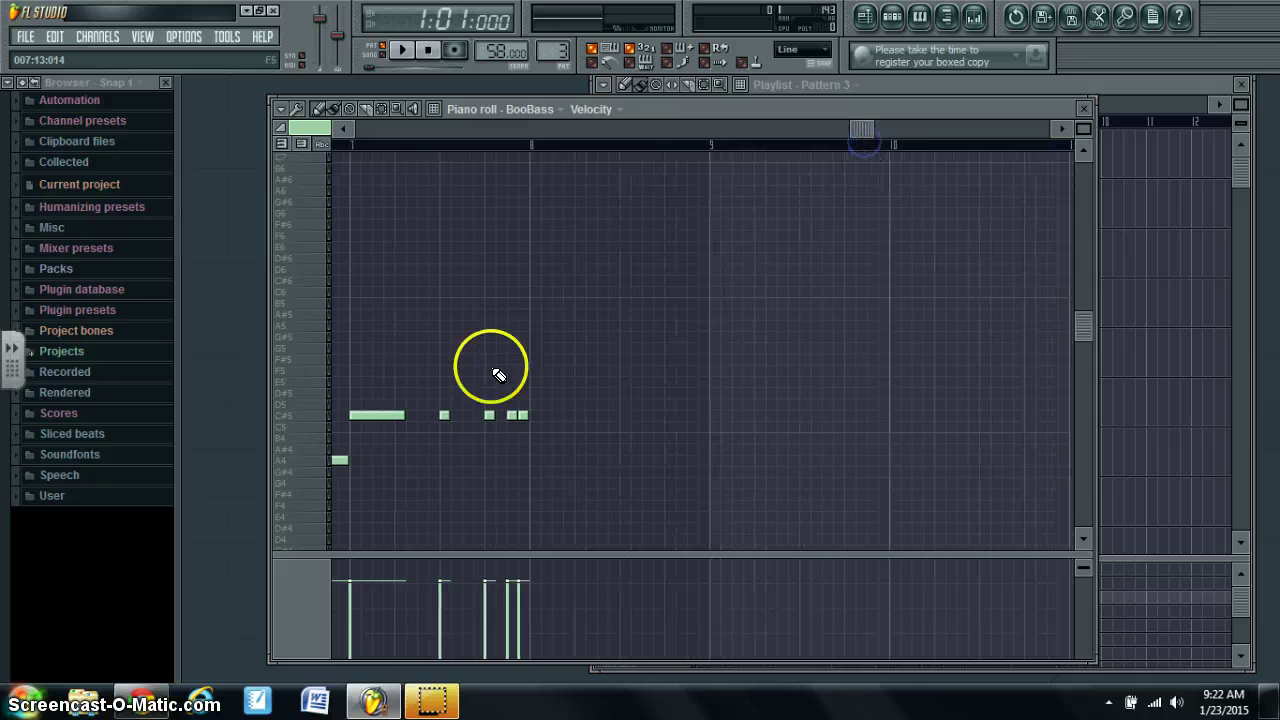
click(140, 700)
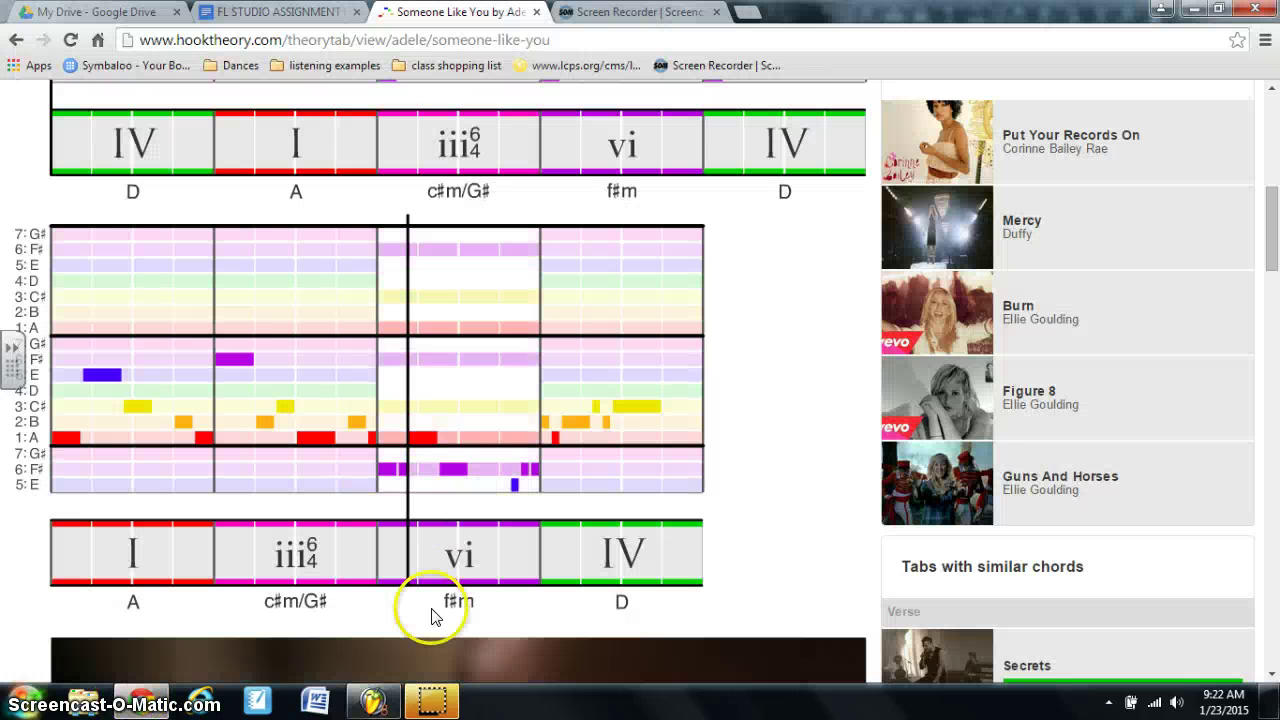
click(364, 700)
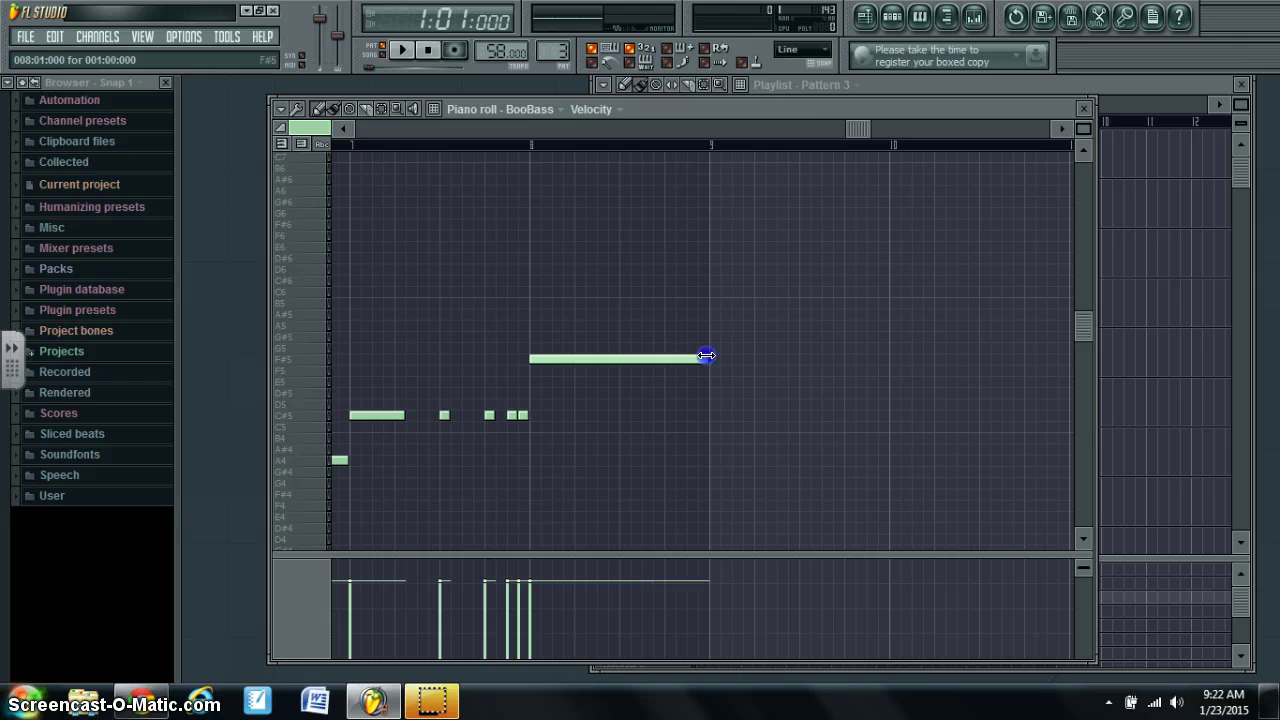
drag(706, 356, 708, 357)
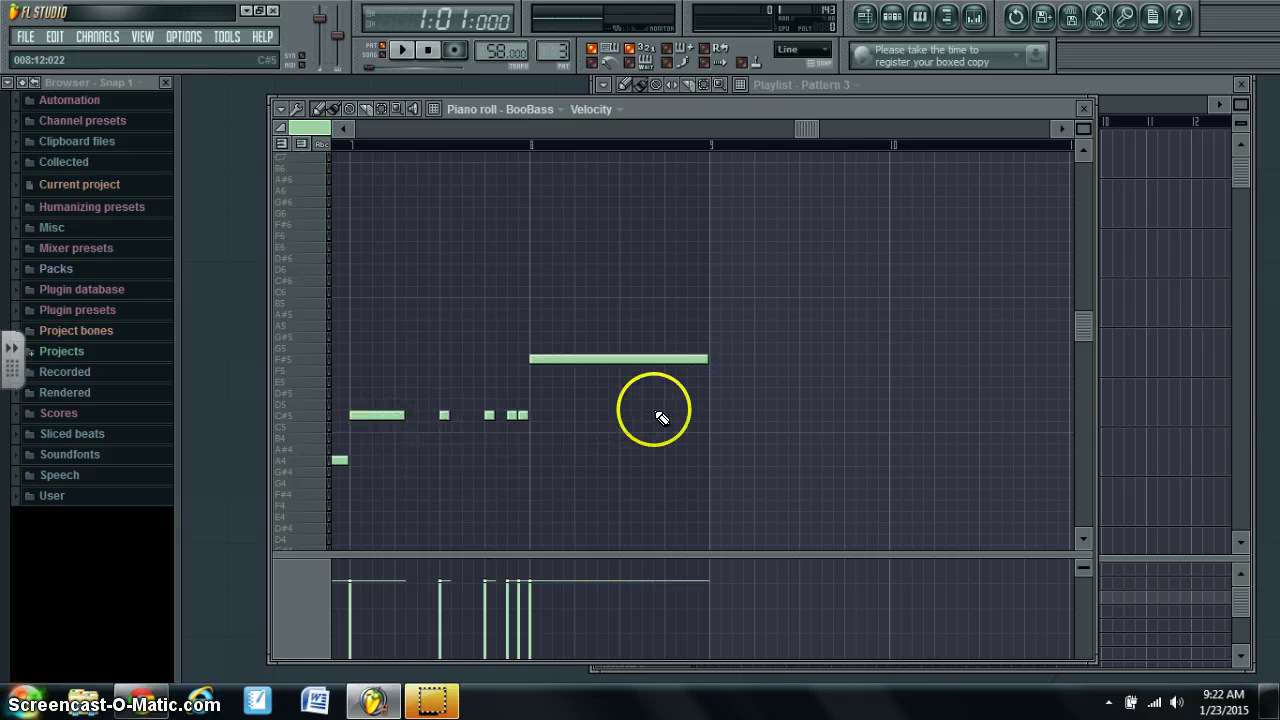
Place three three-step D5 notes in bar 9 at steps 1, 8 and 13.
click(709, 404)
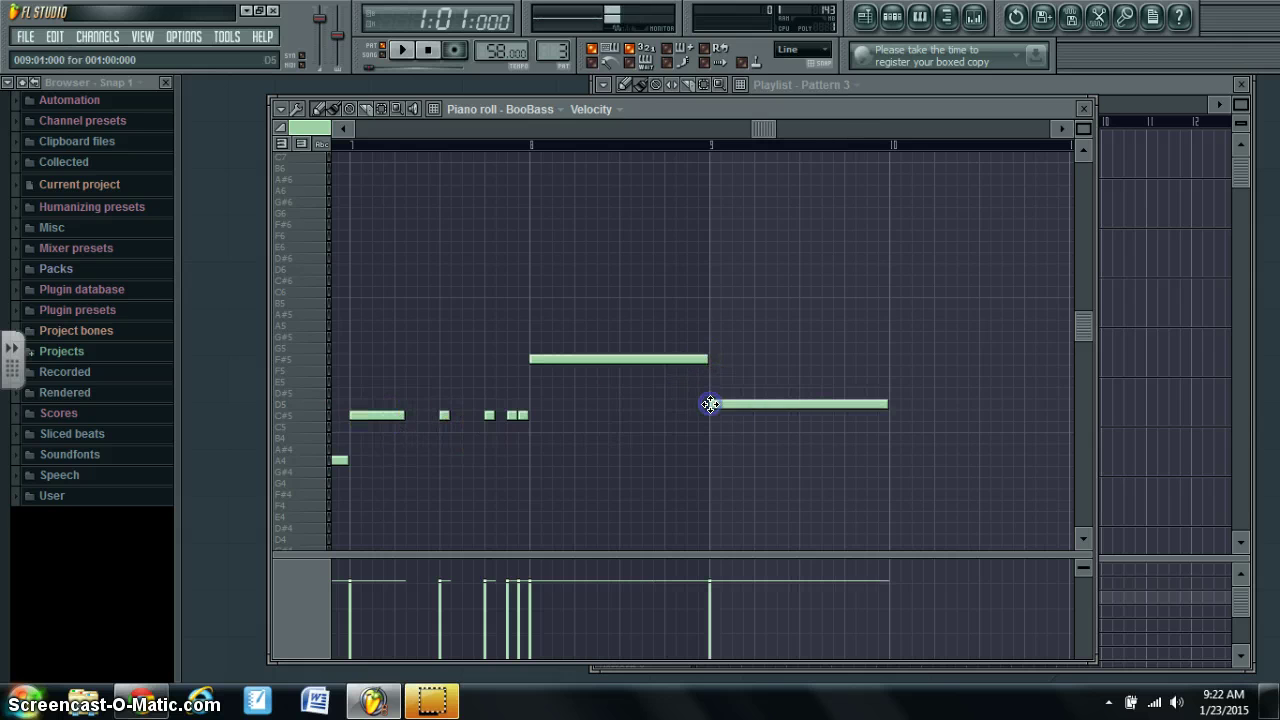
click(865, 404)
click(789, 404)
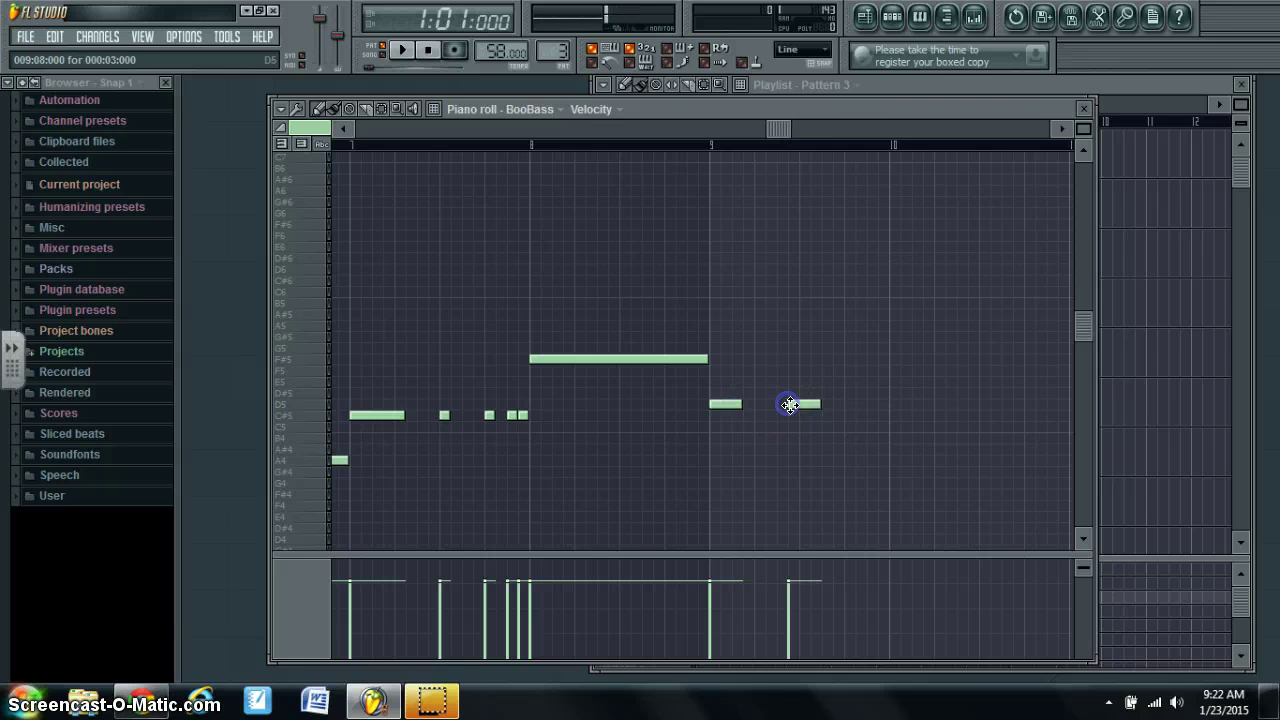
click(848, 405)
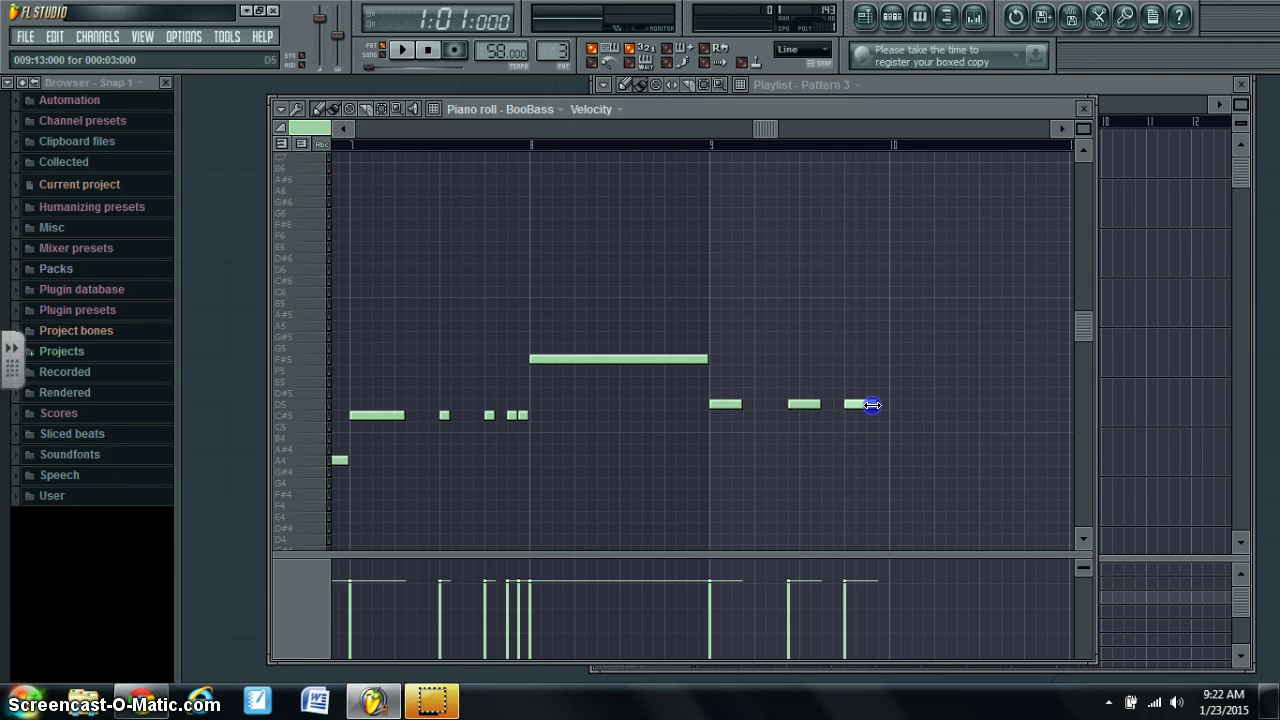
Play the BooBass line from bar 1 and delete the stray E5 note in bar 4.
drag(765, 128, 340, 134)
click(403, 51)
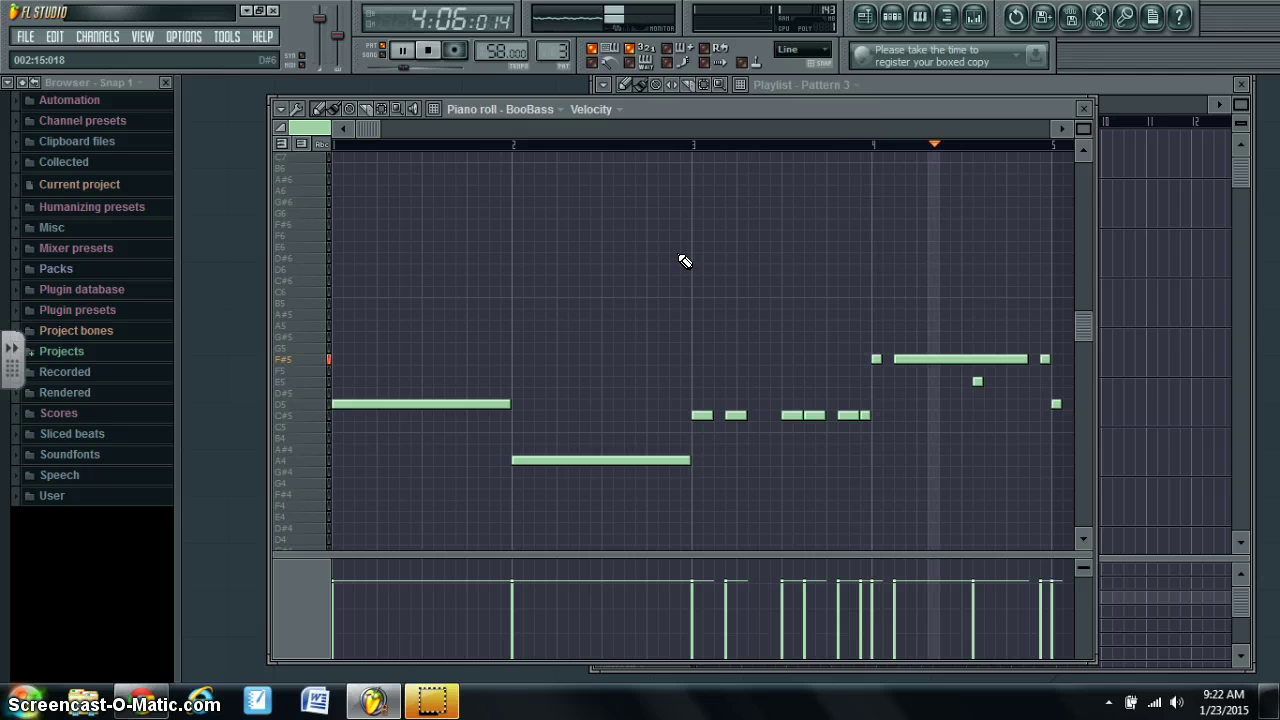
right_click(977, 381)
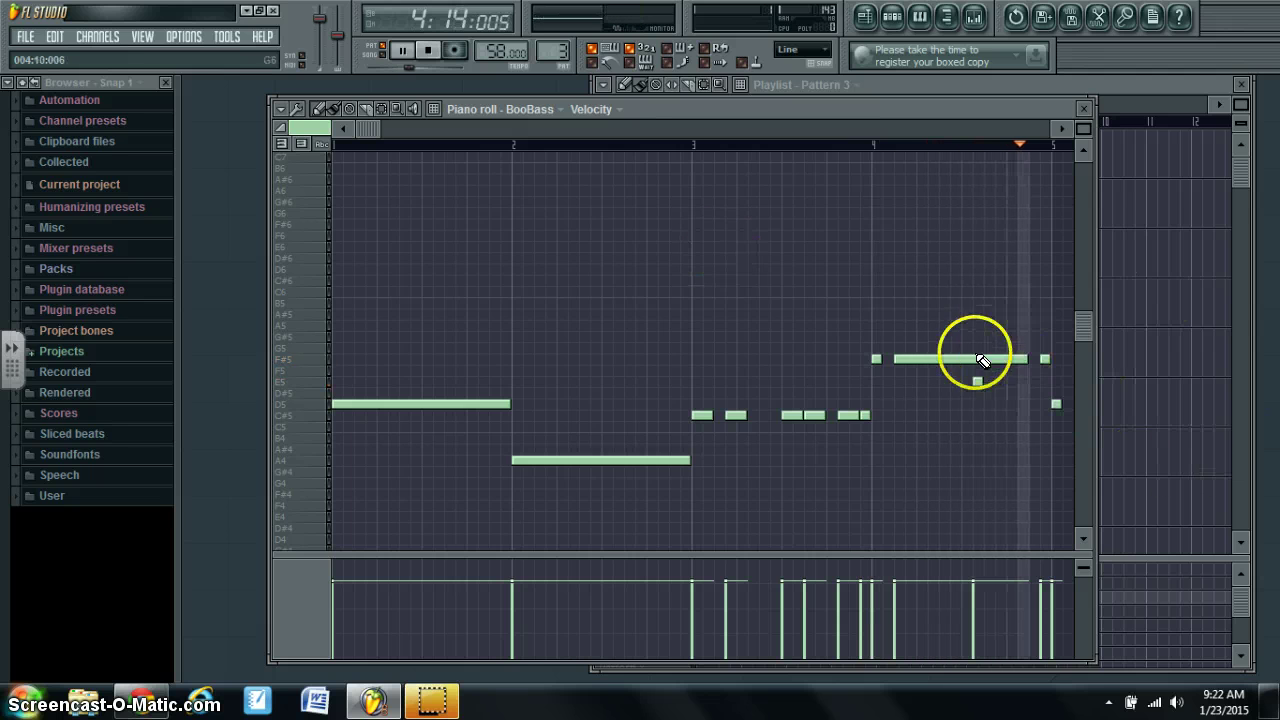
right_click(978, 388)
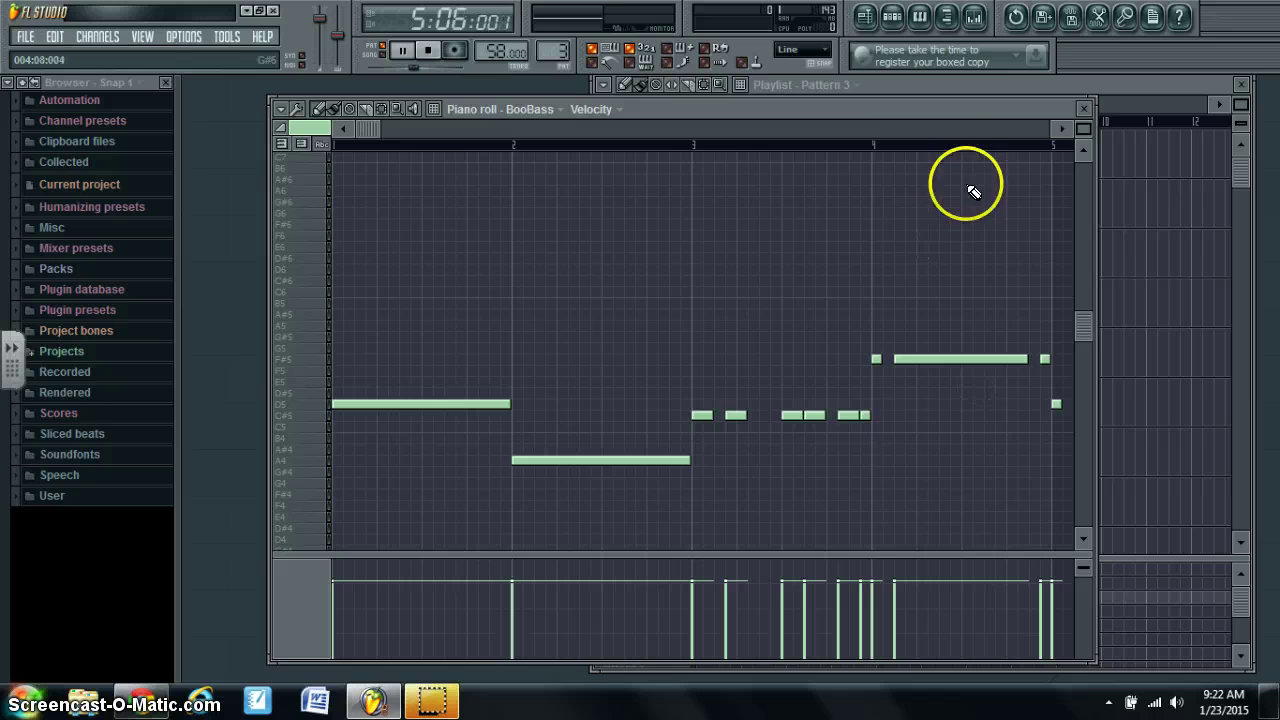
click(434, 53)
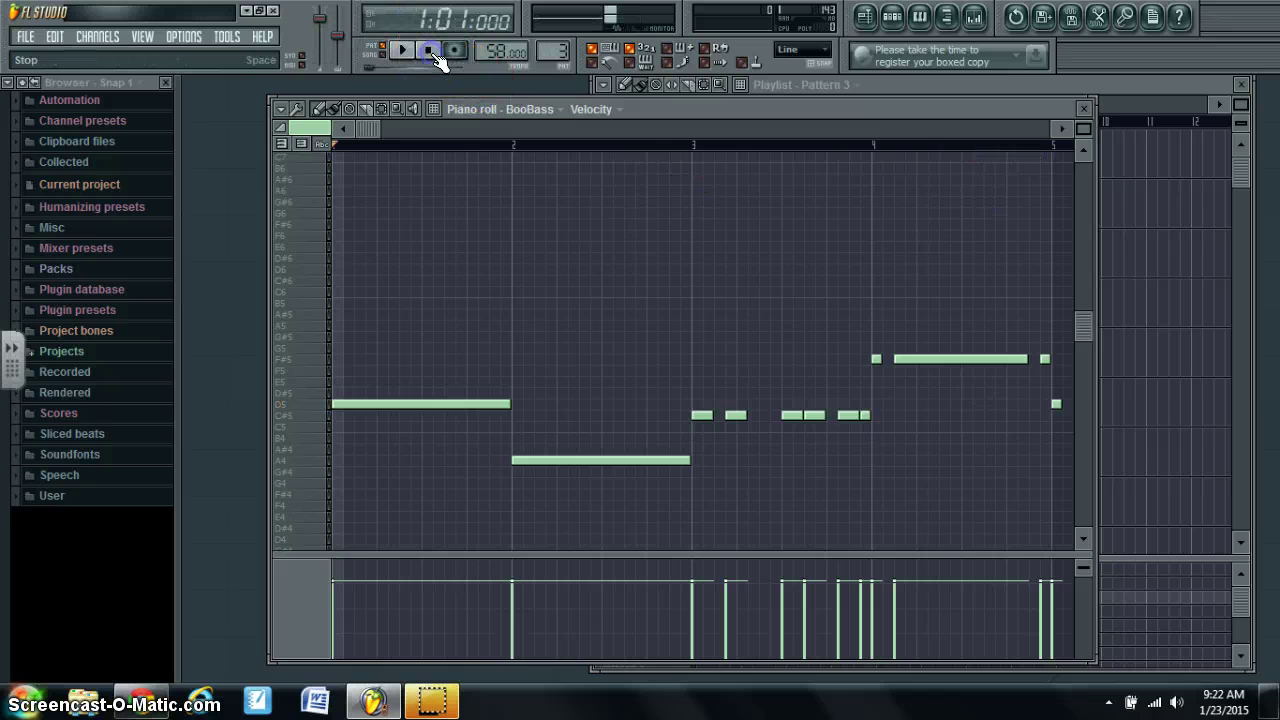
Read the next instructions in the FL STUDIO ASSIGNMENT 6 document and switch the project to pattern 4.
click(146, 708)
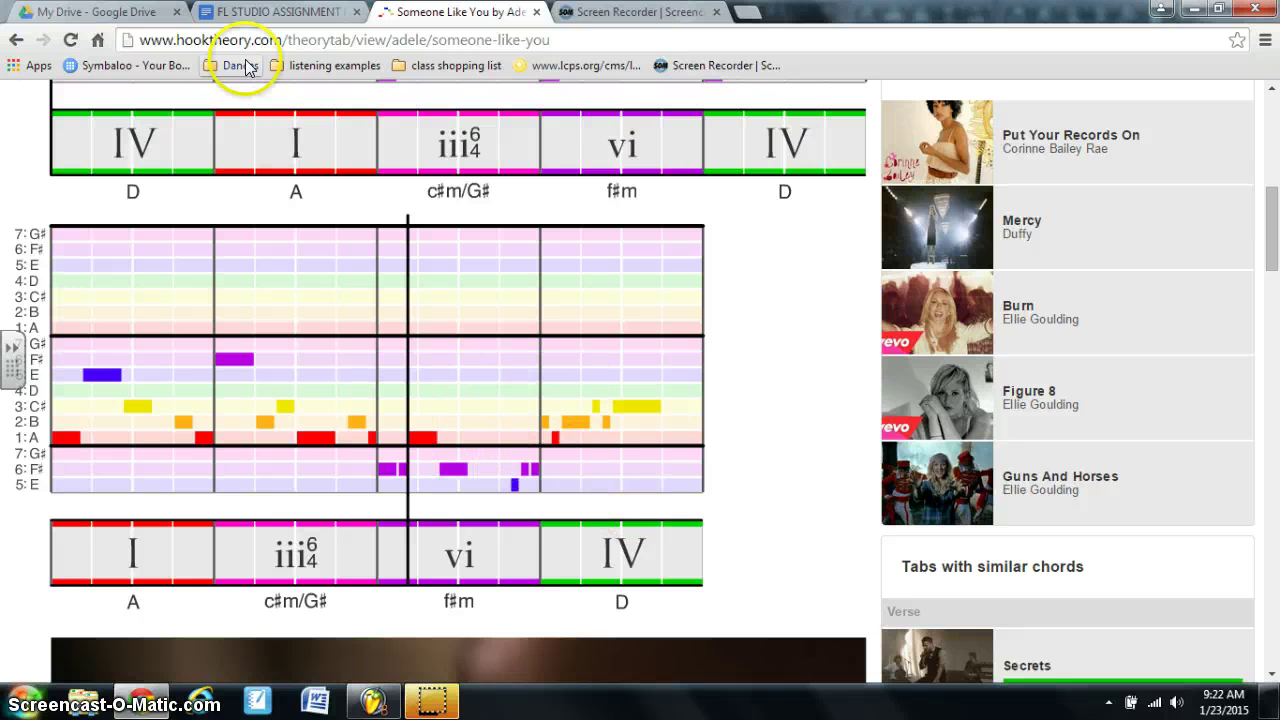
click(258, 14)
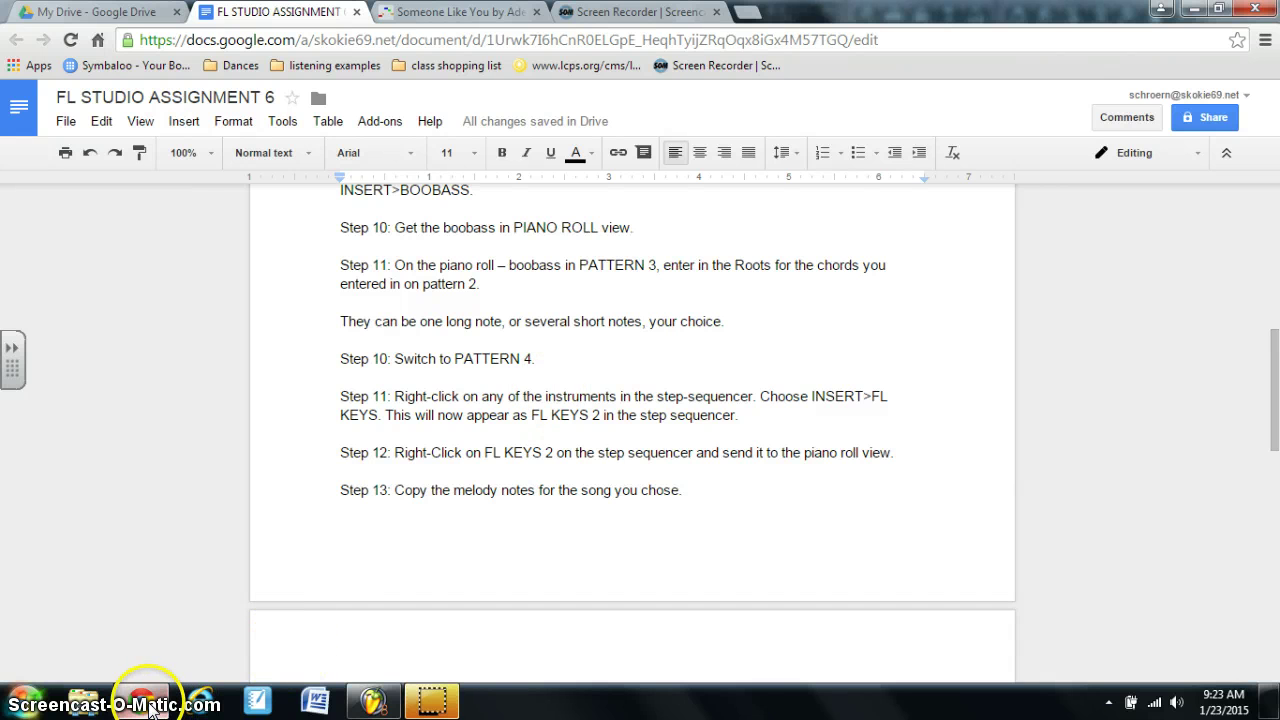
click(373, 703)
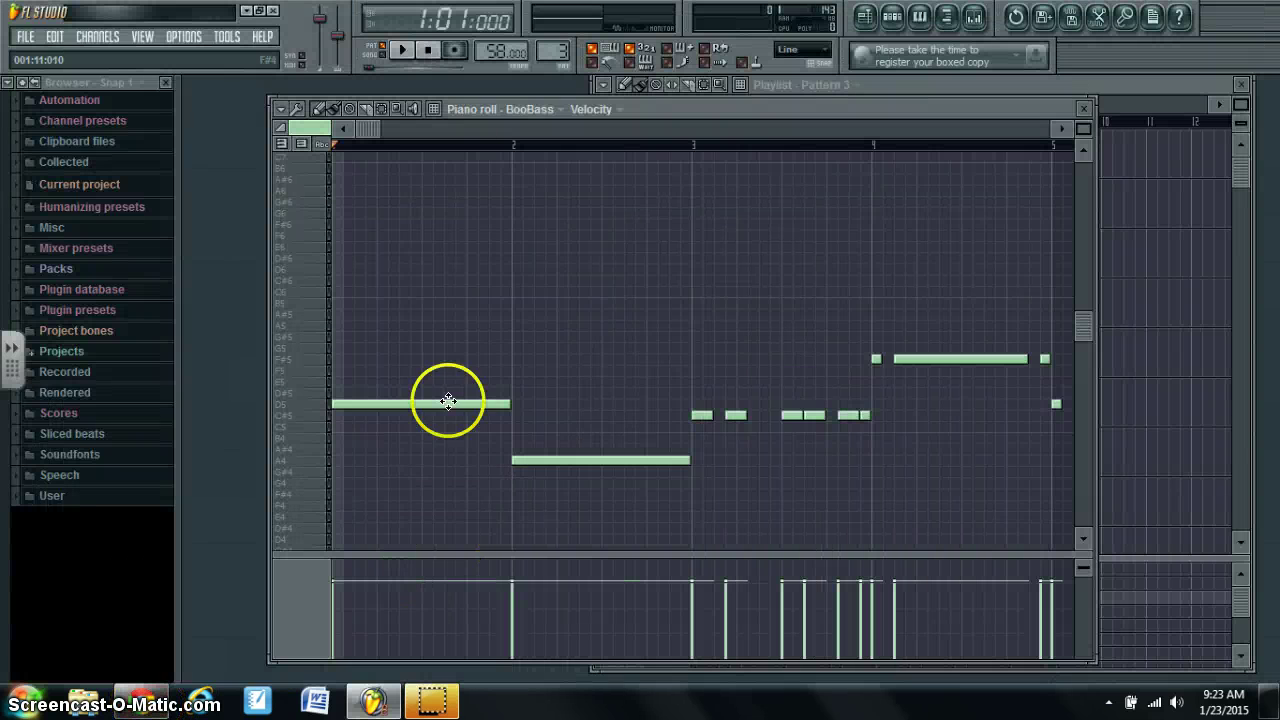
drag(557, 50, 553, 38)
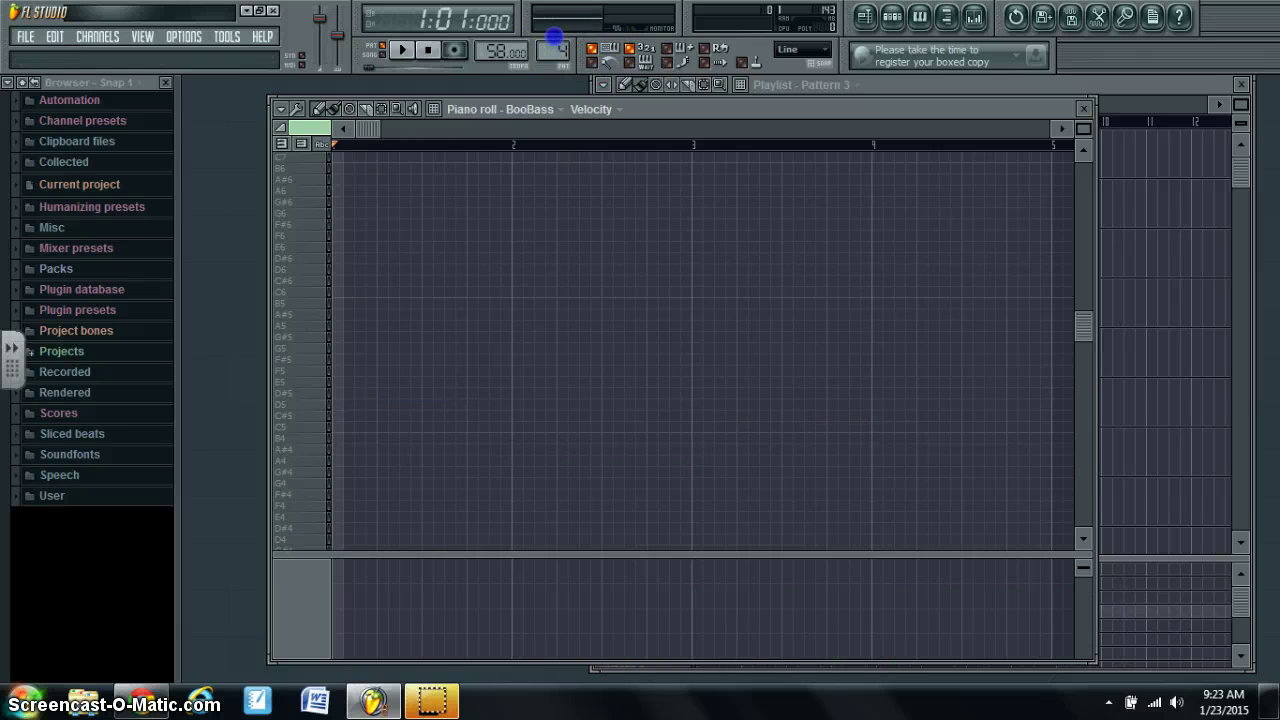
Check the assignment's FL Keys instructions, then insert a second FL Keys channel above Snare in the step sequencer.
click(140, 700)
scroll(650, 395, down, 1)
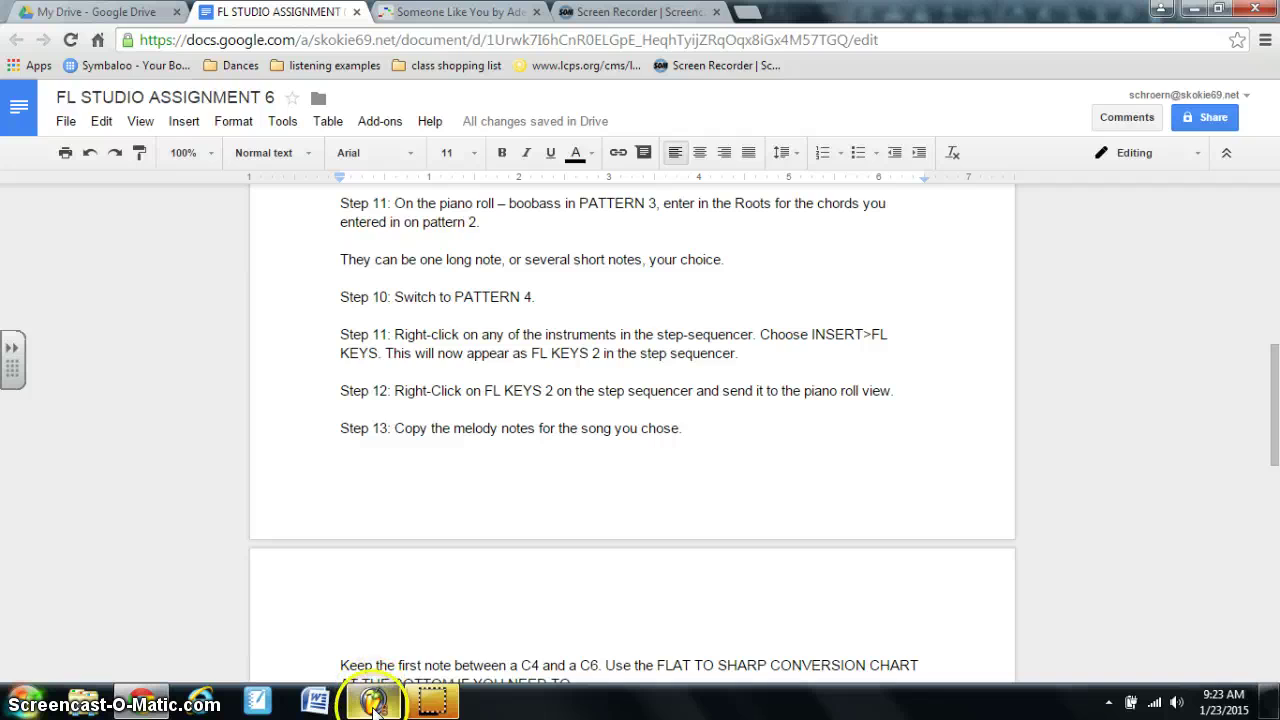
click(373, 700)
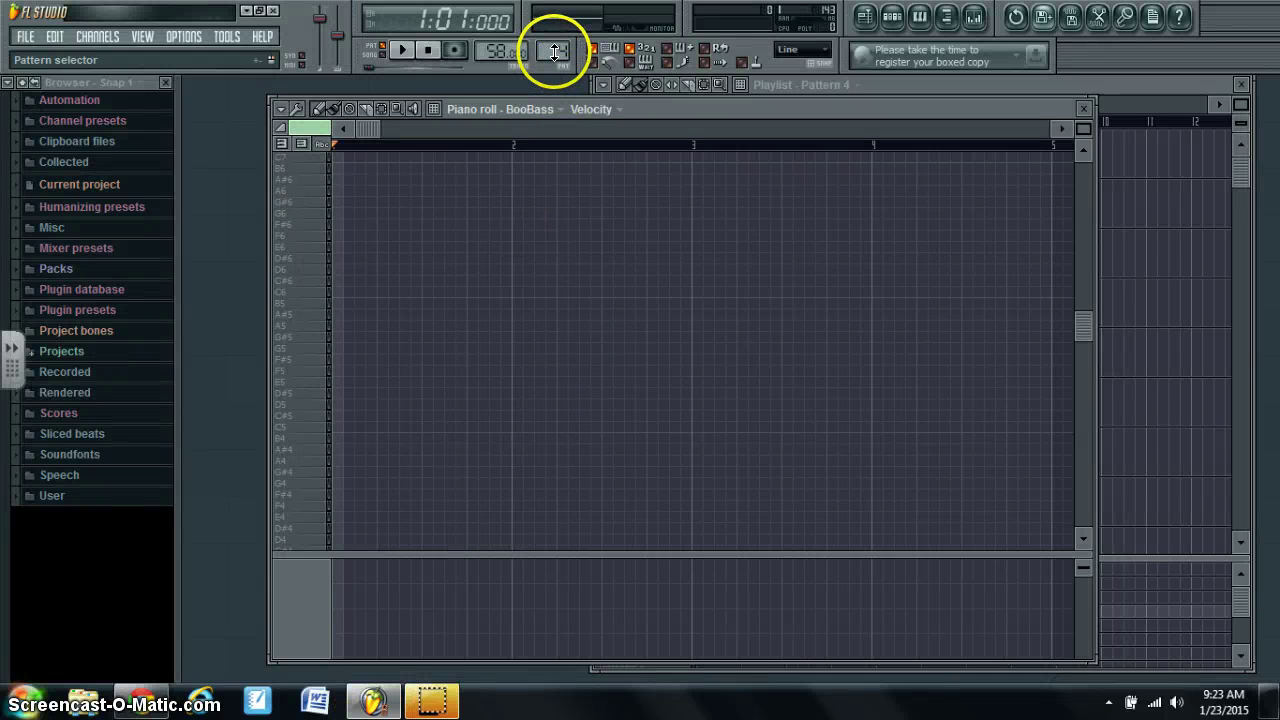
drag(556, 53, 555, 58)
click(891, 16)
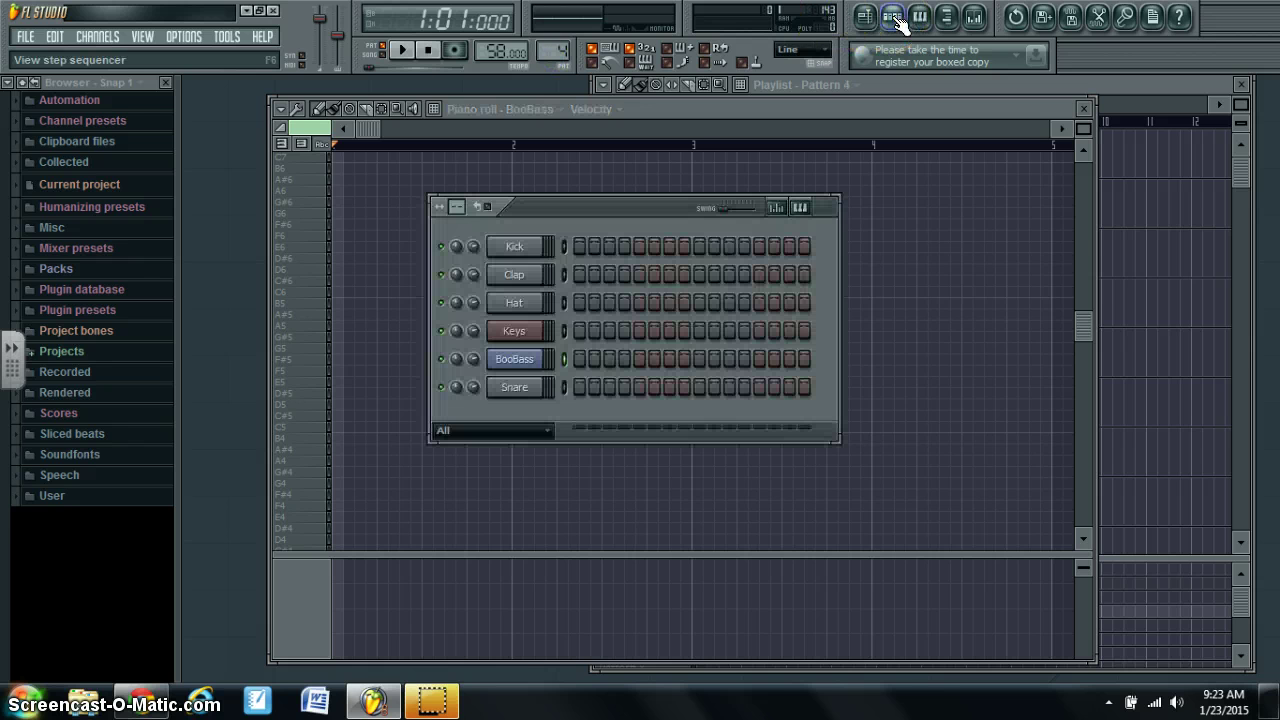
right_click(515, 392)
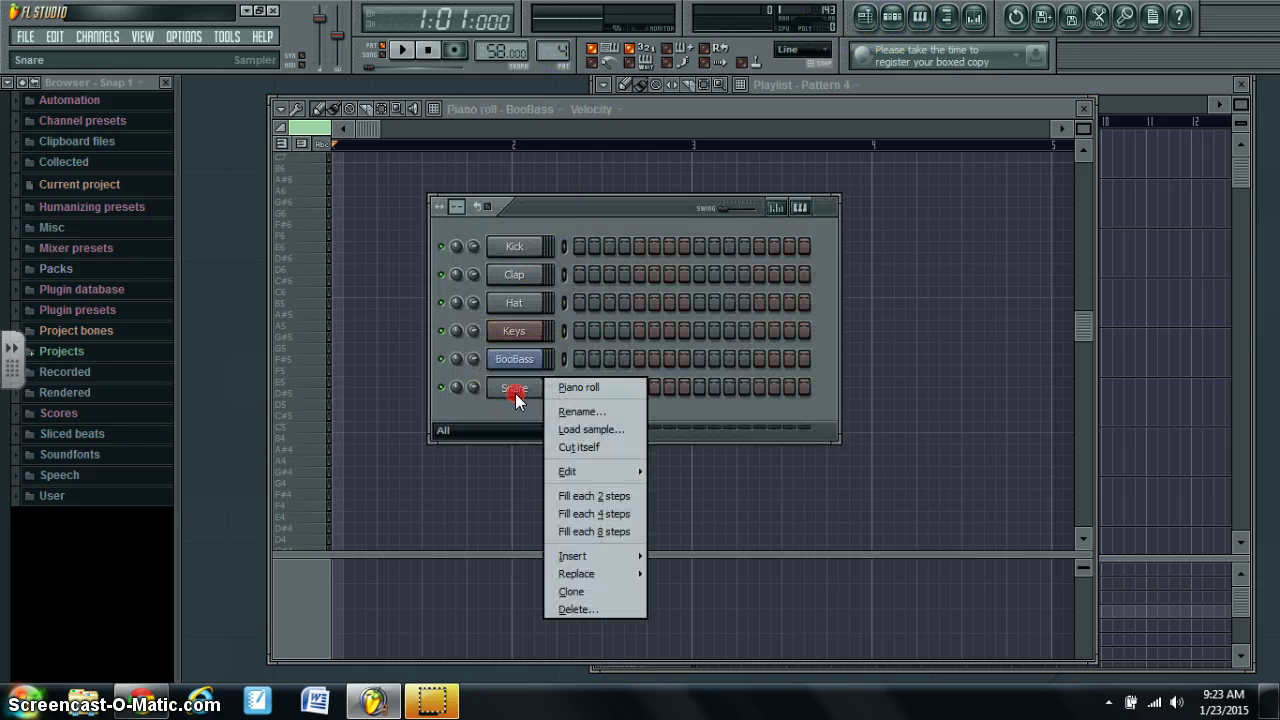
mouse_move(586, 557)
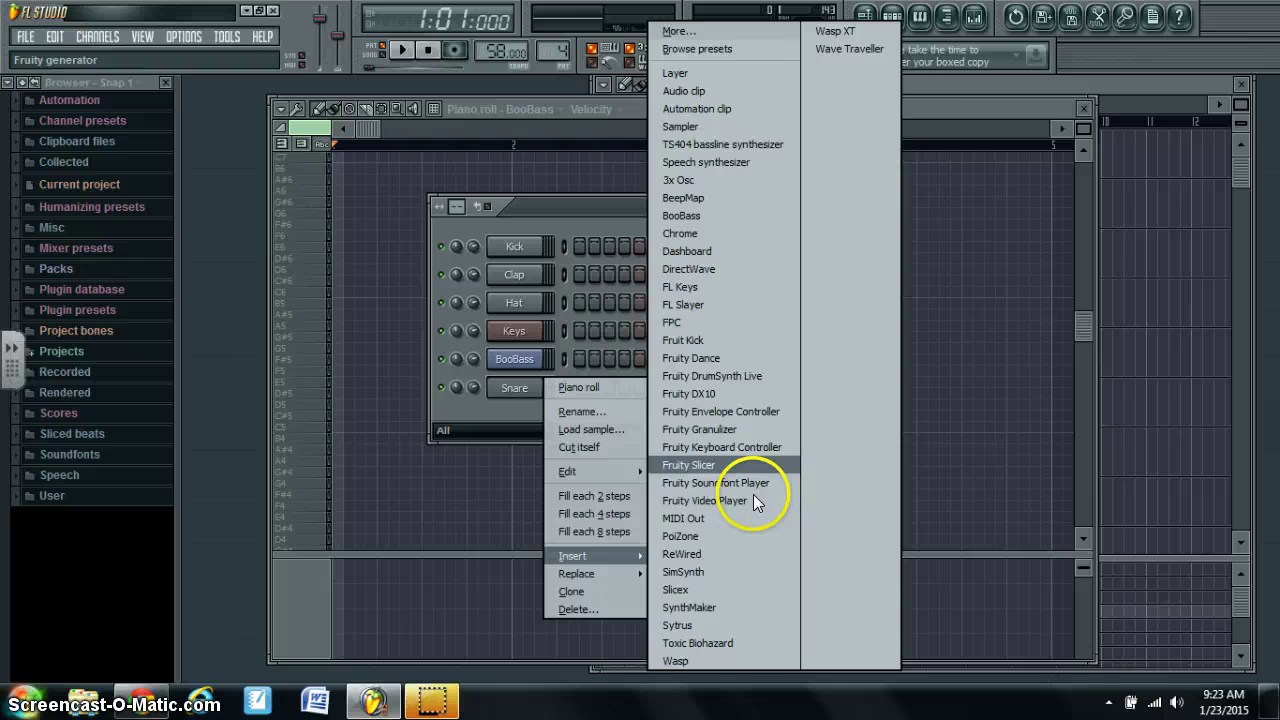
click(715, 287)
click(697, 338)
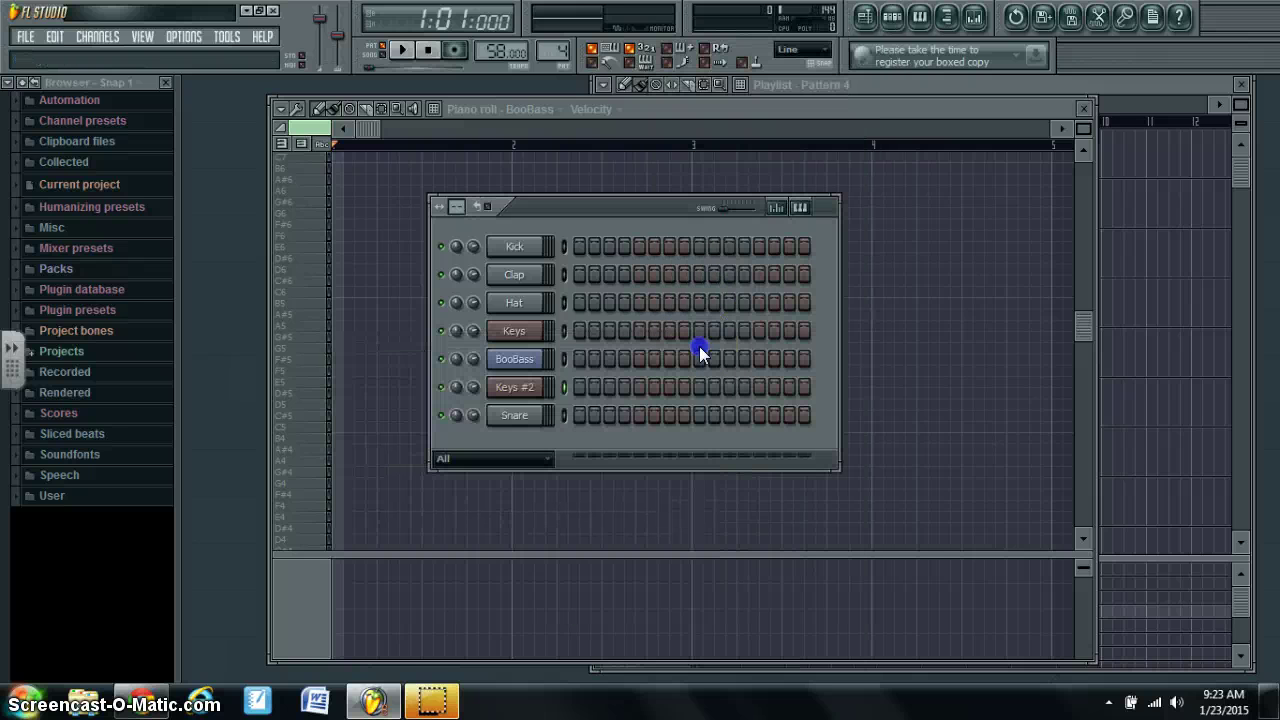
Open the Keys #2 channel in the piano roll.
drag(514, 330, 527, 392)
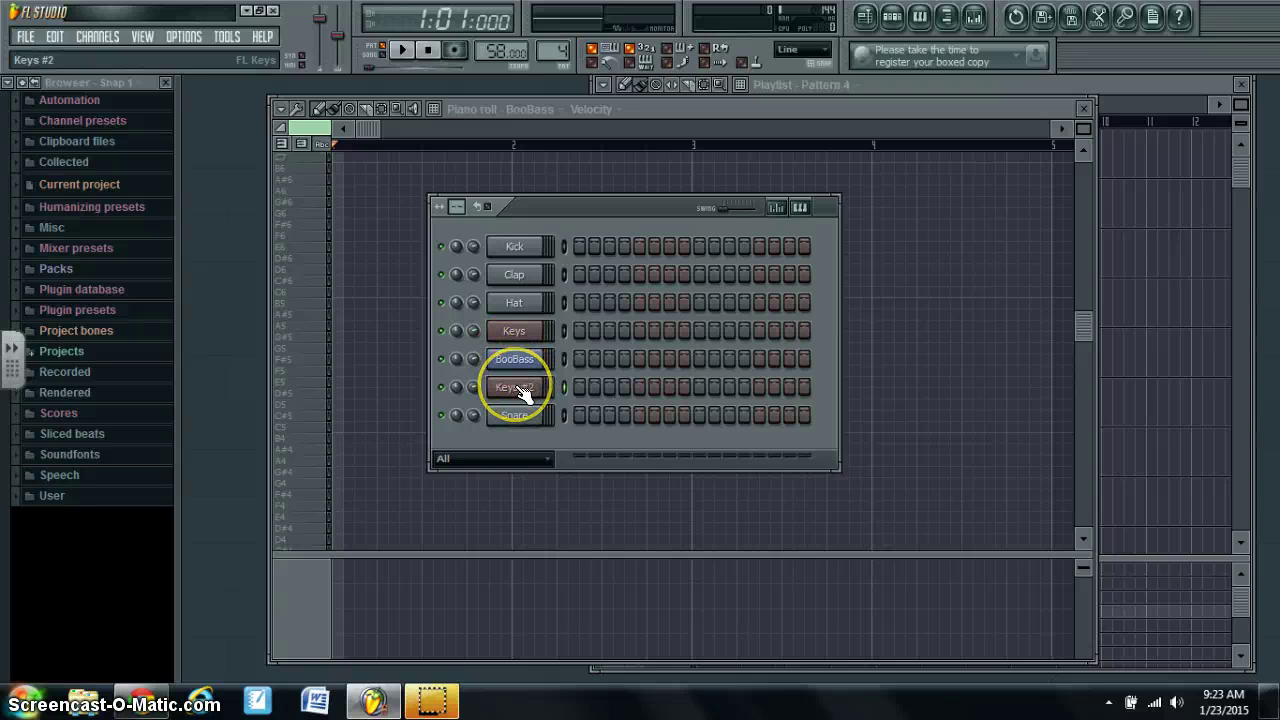
right_click(516, 392)
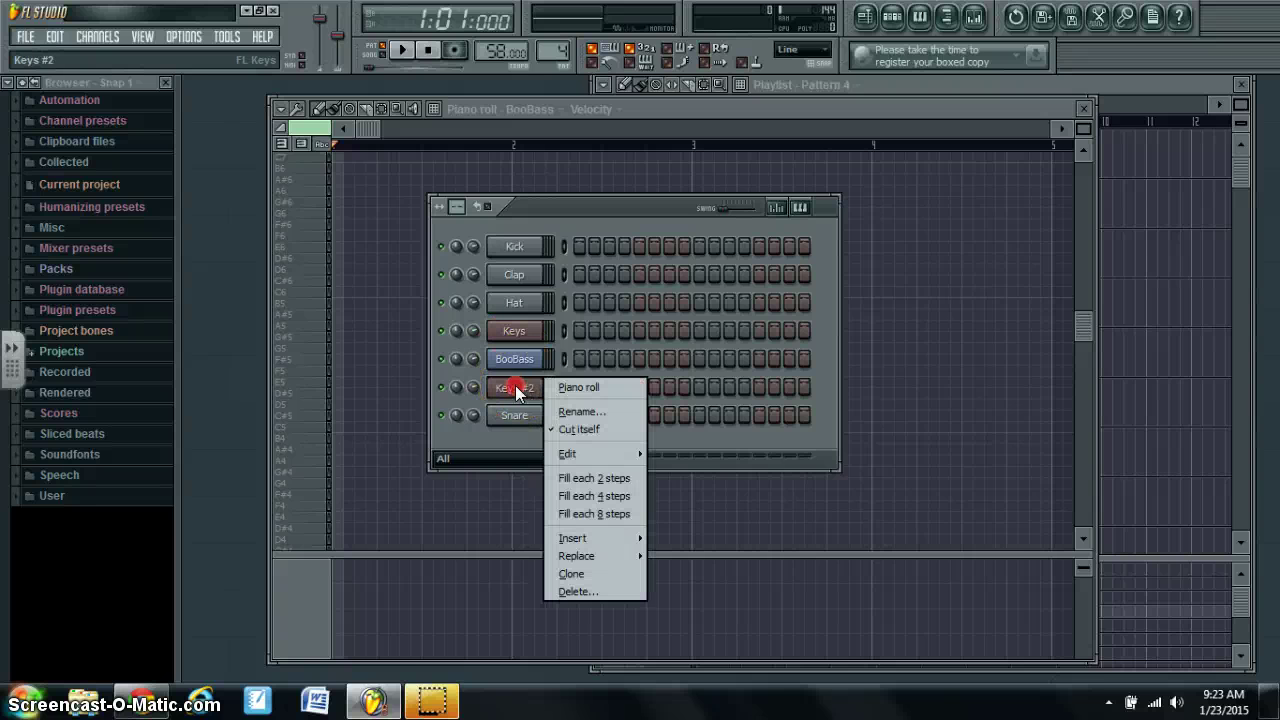
click(564, 388)
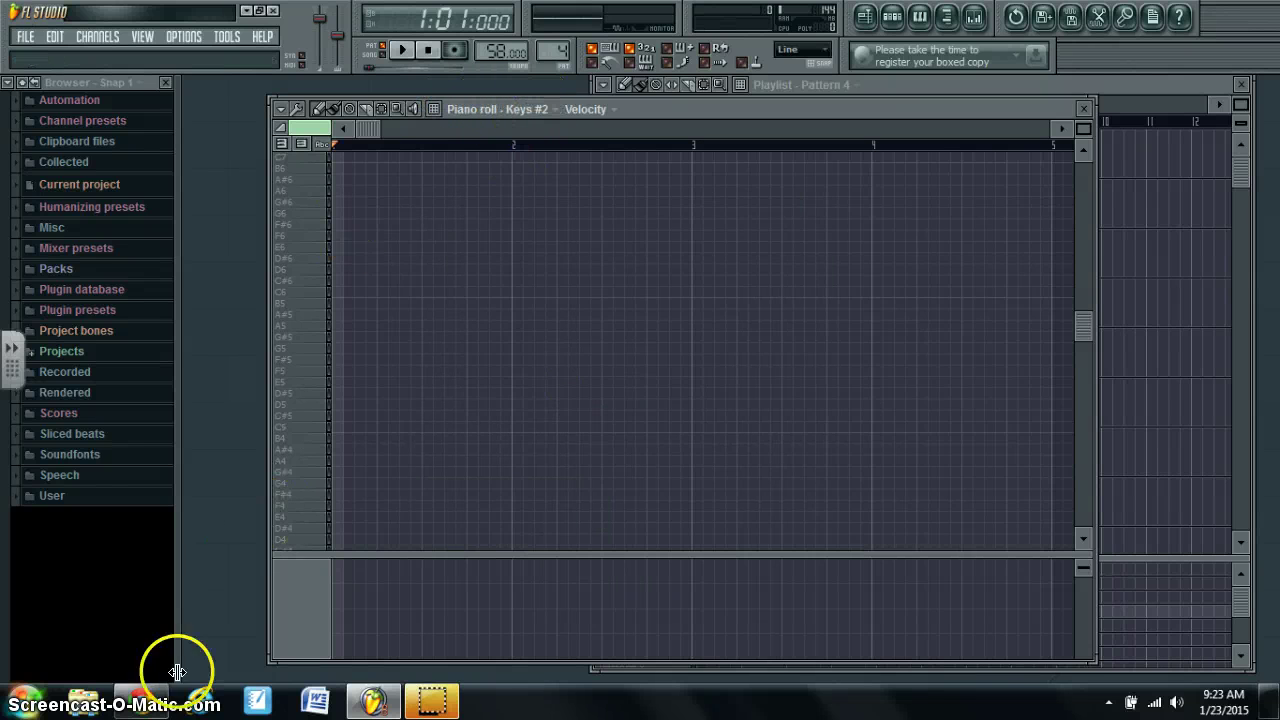
Read the assignment's Step 13 on copying the melody and its rule for the first note's range.
click(145, 712)
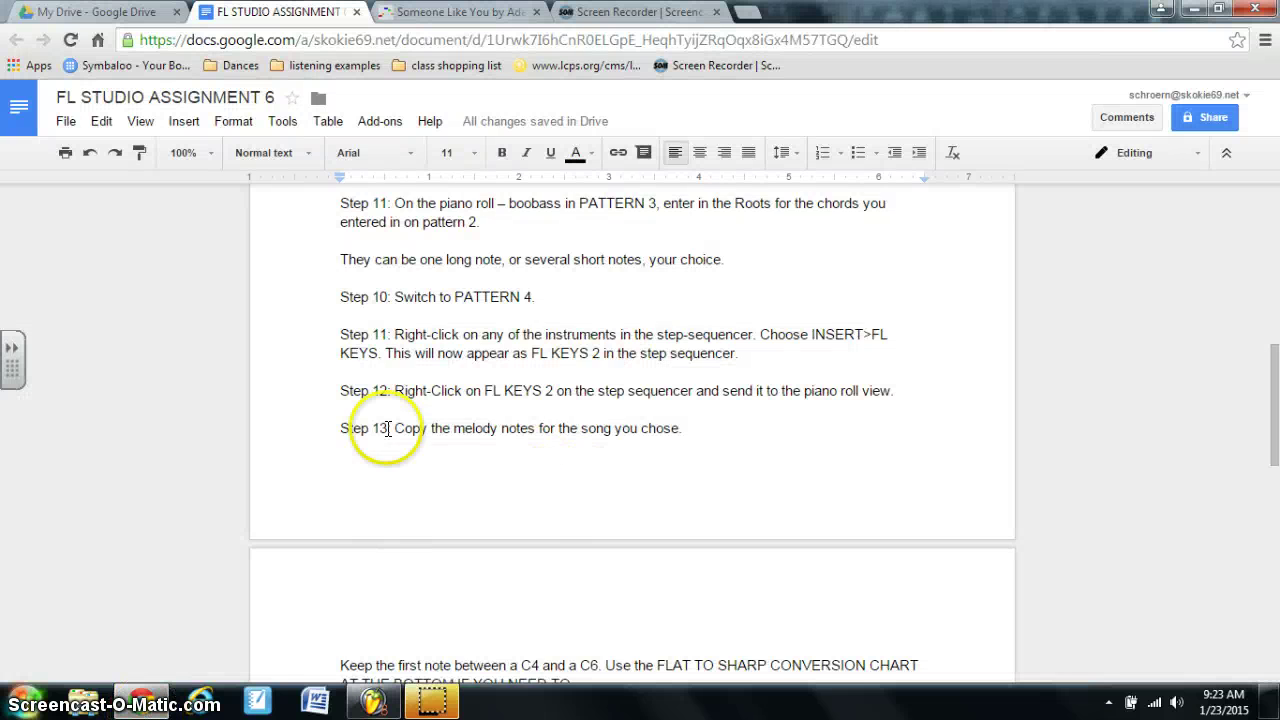
scroll(373, 425, down, 3)
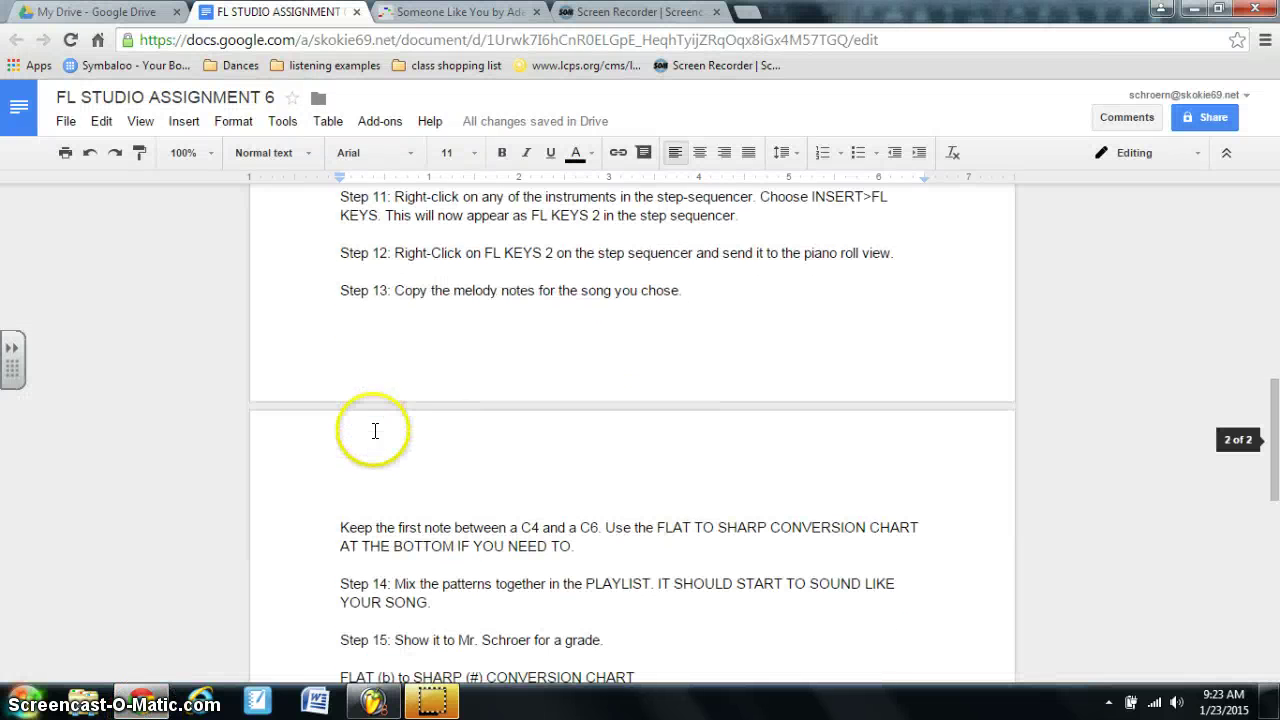
scroll(427, 313, down, 2)
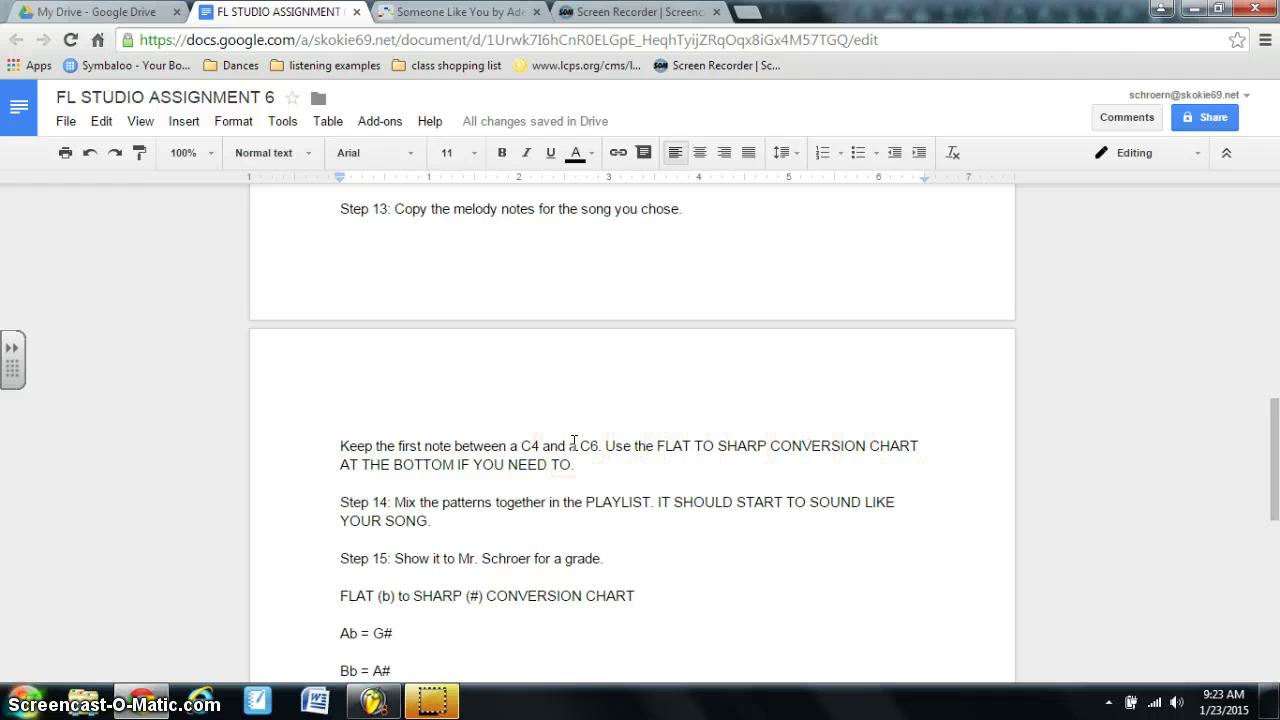
click(368, 692)
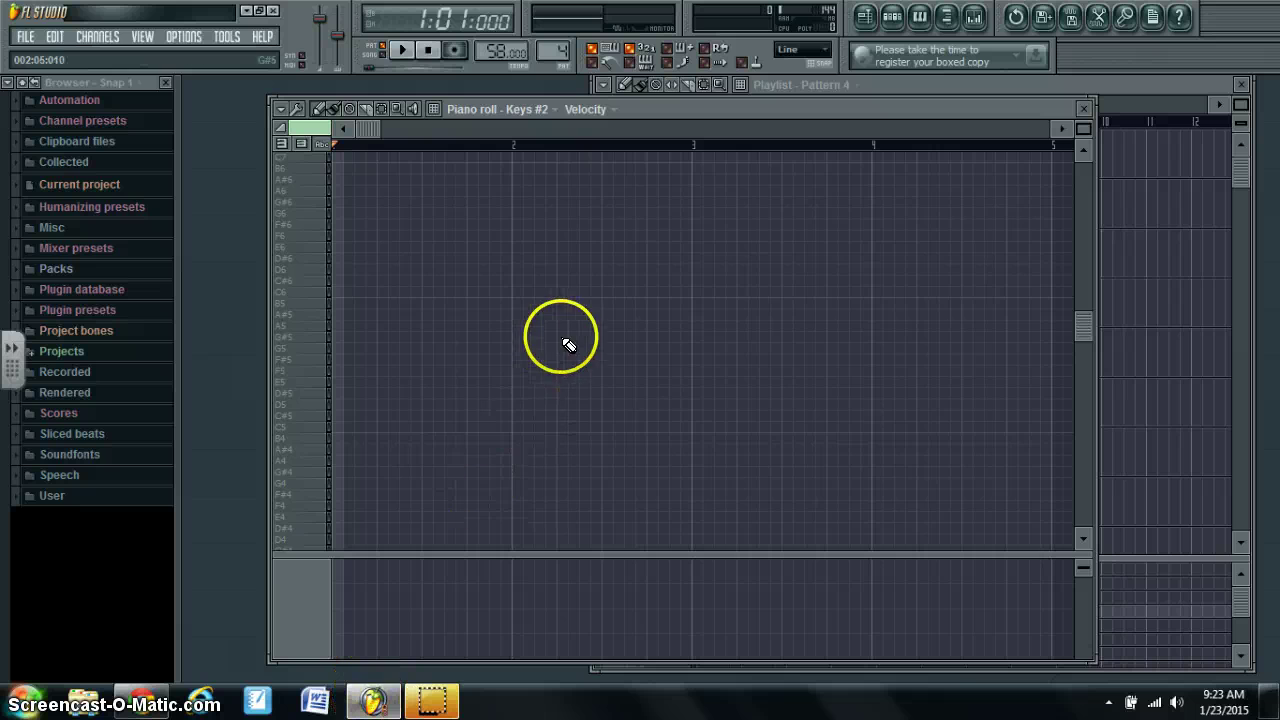
click(147, 700)
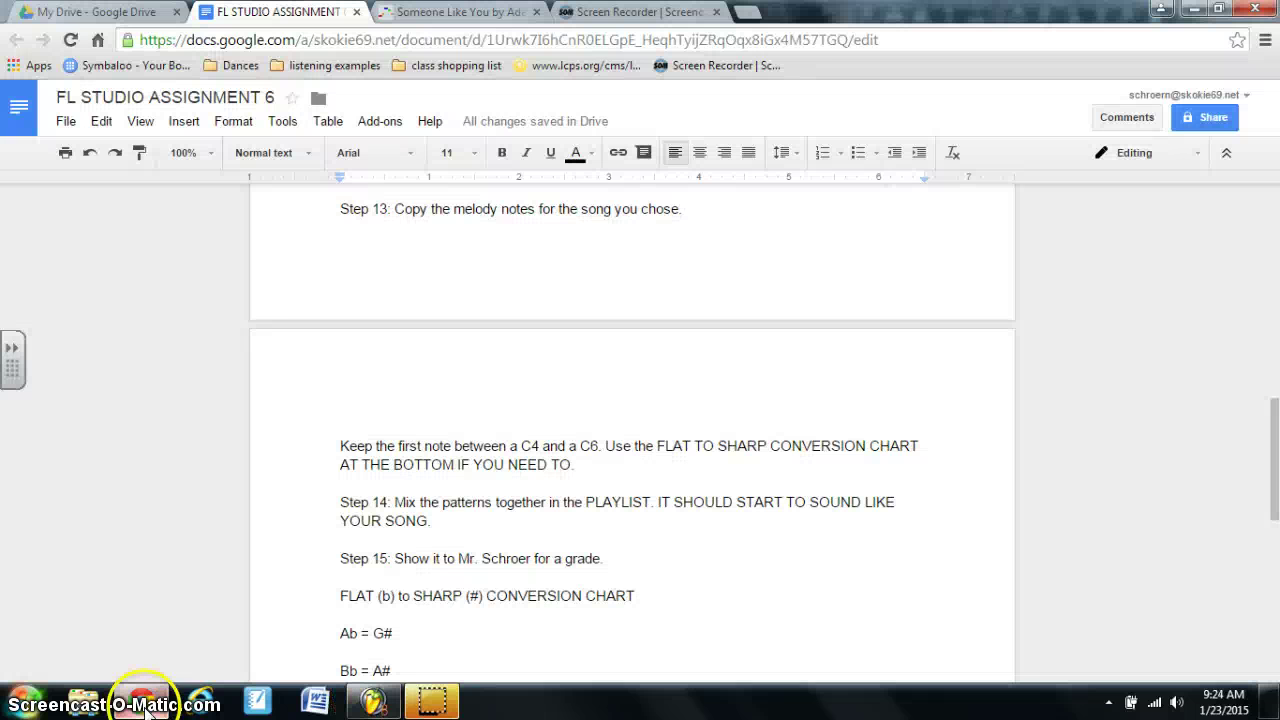
Study the first row of the verse melody in Hooktheory and match its pitches to the piano roll's keys.
click(468, 12)
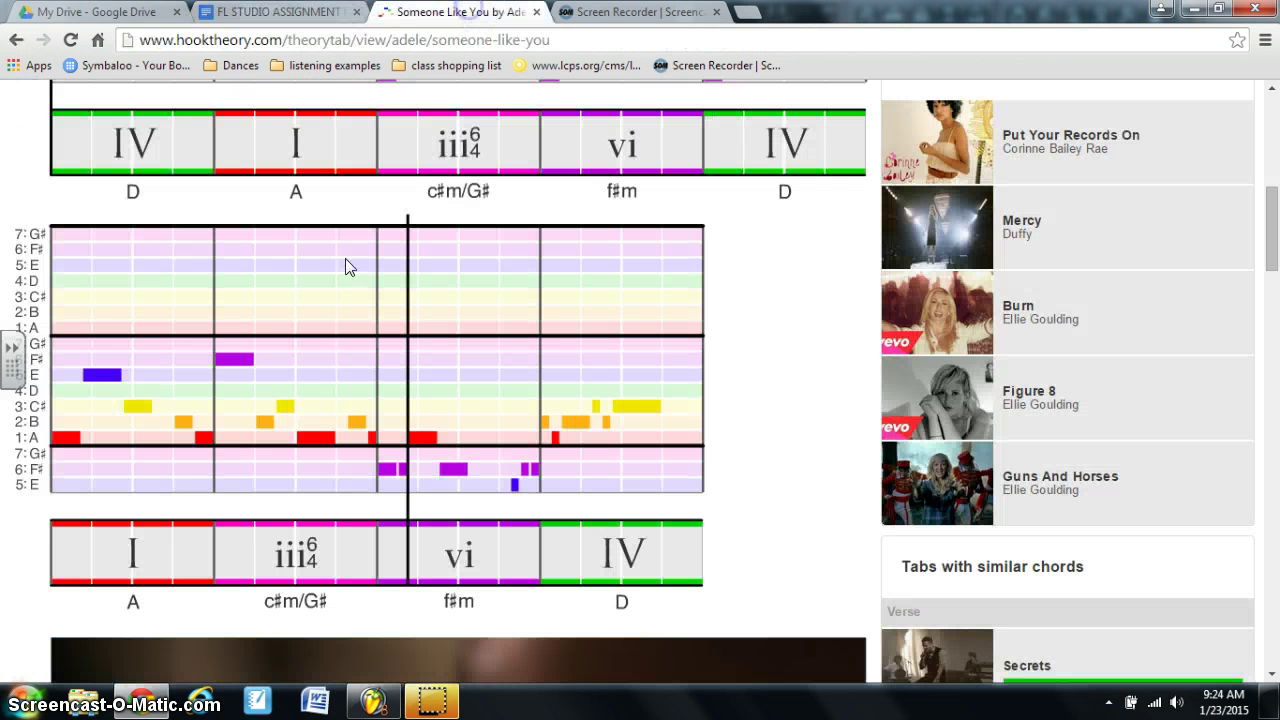
scroll(345, 266, up, 5)
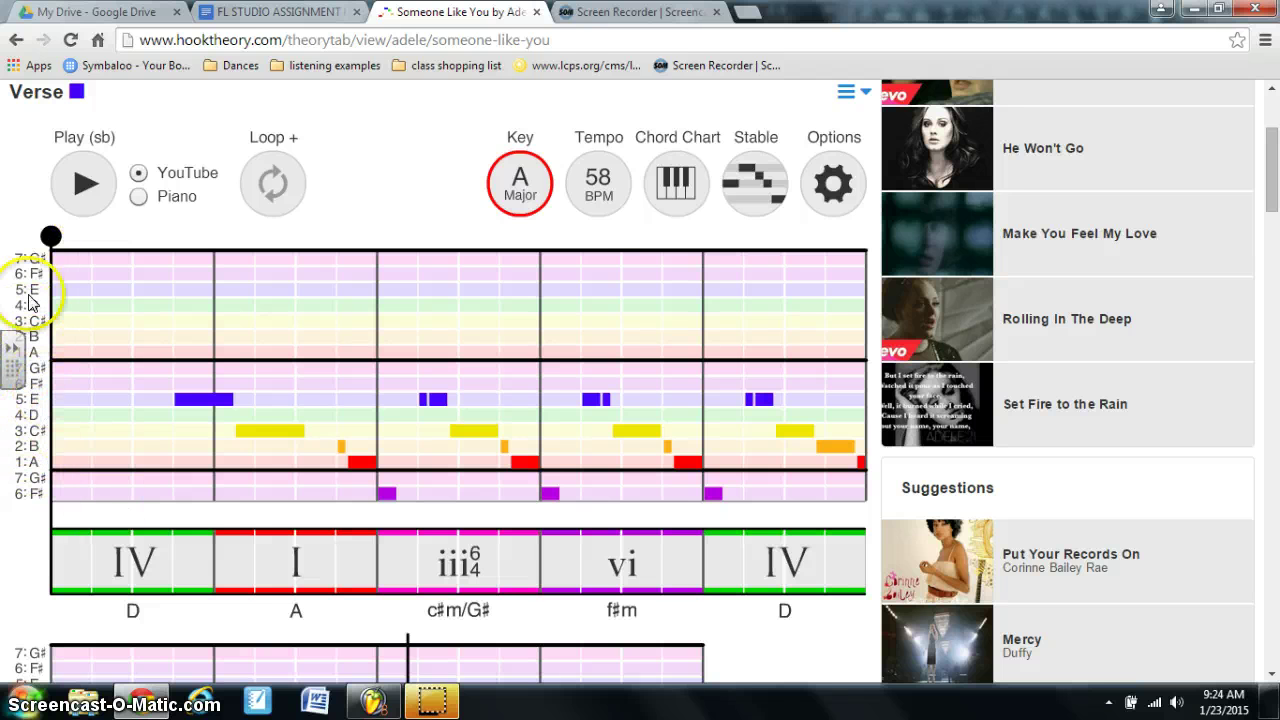
click(370, 700)
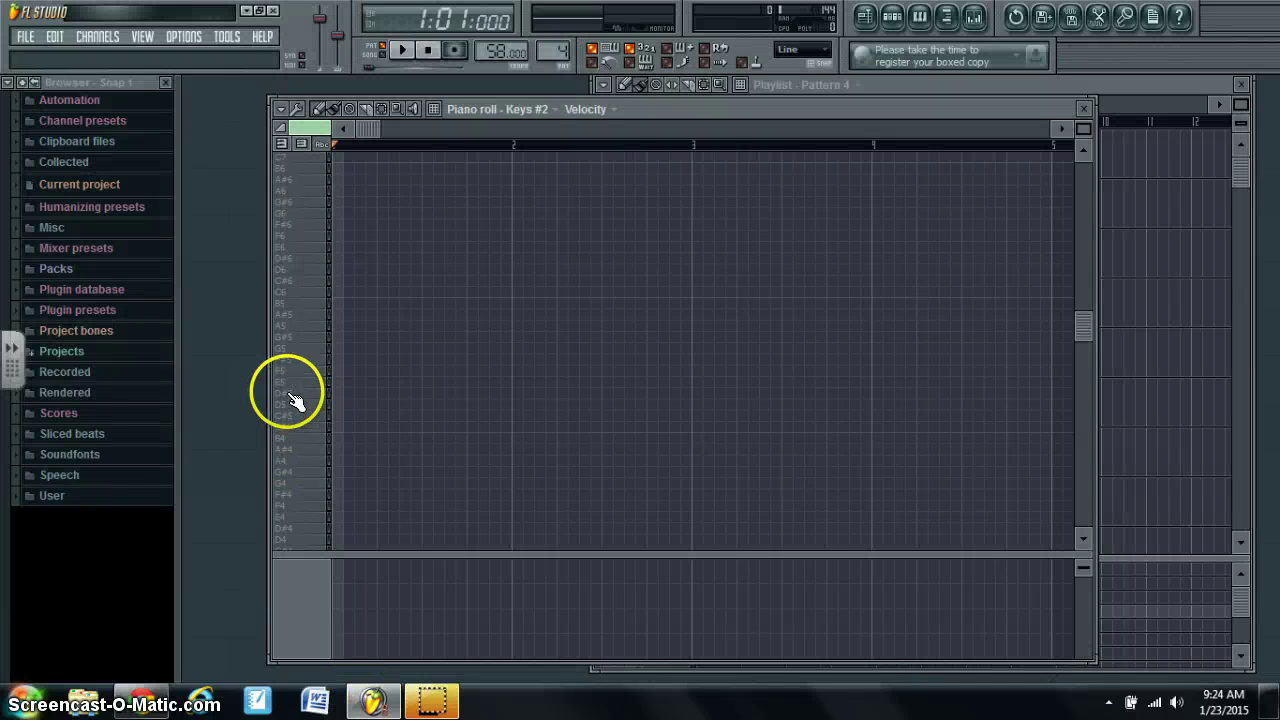
click(150, 702)
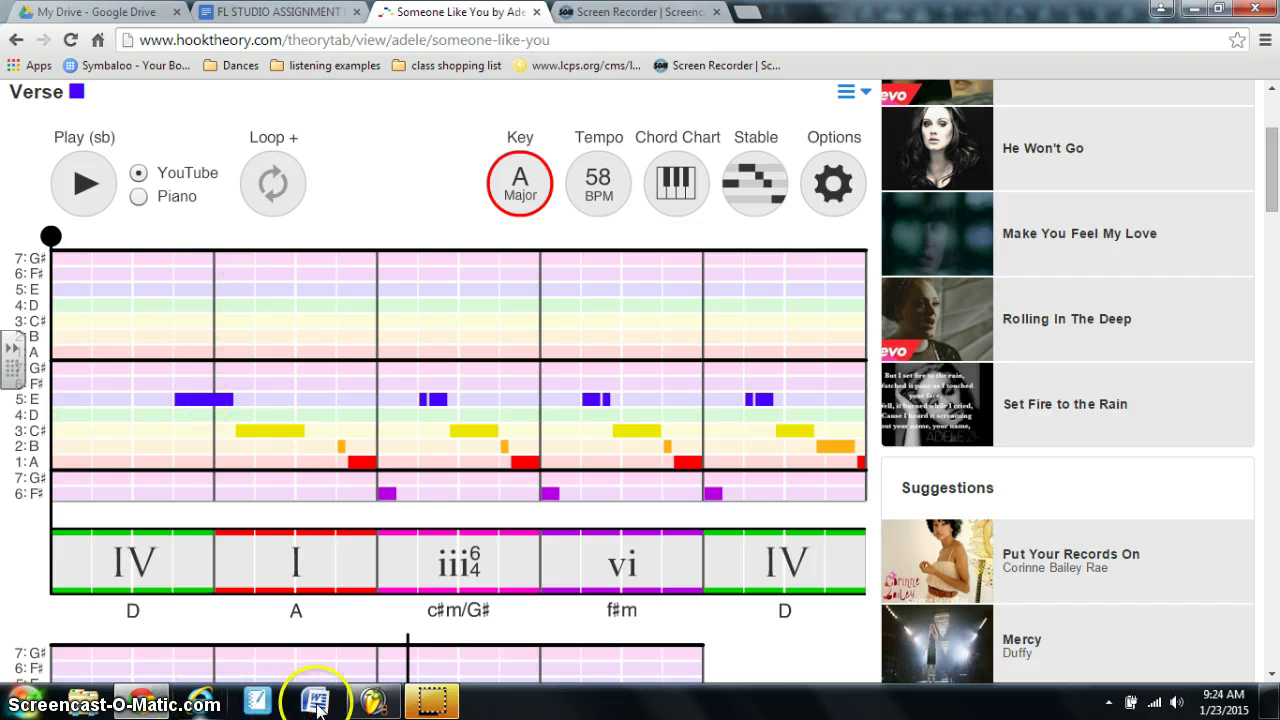
click(372, 702)
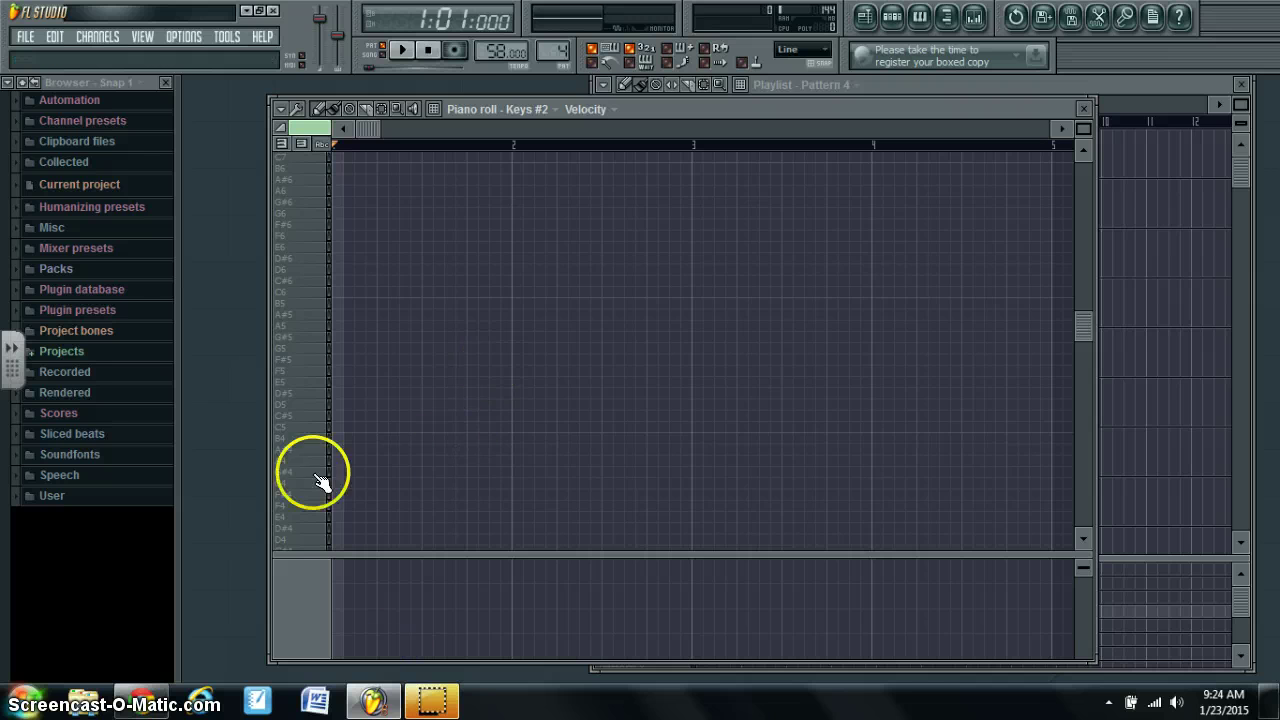
click(142, 700)
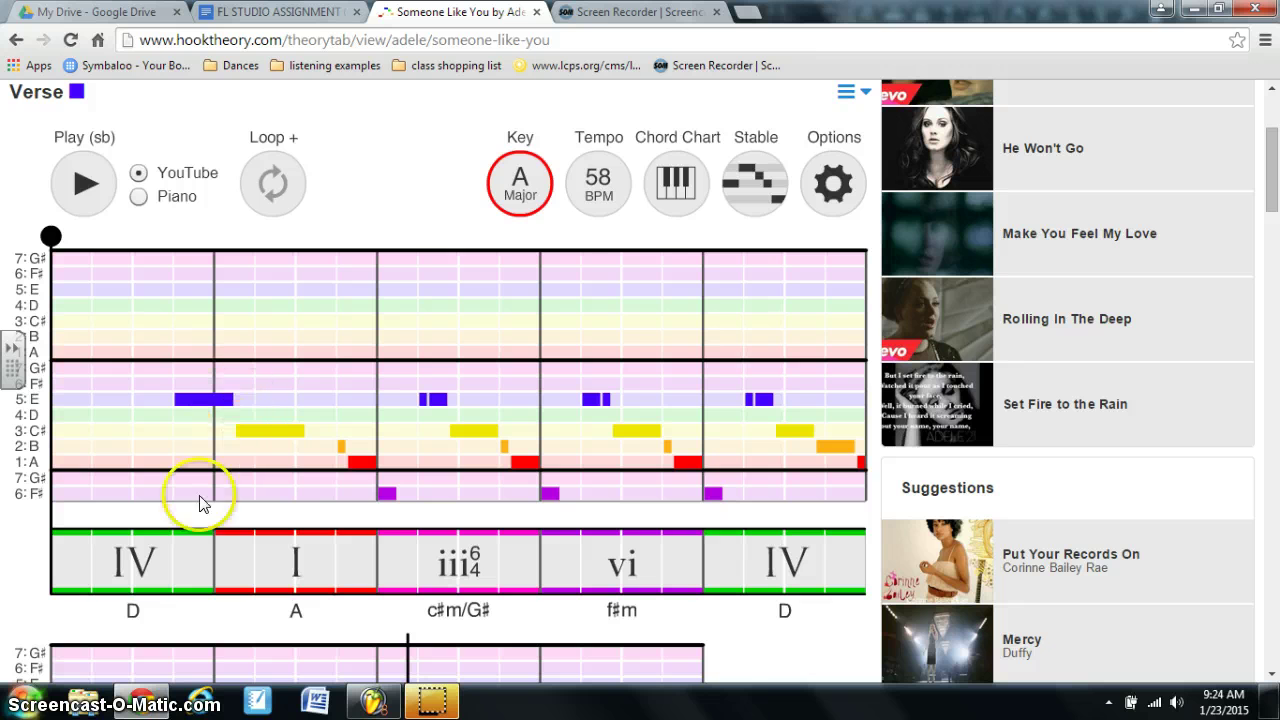
click(372, 700)
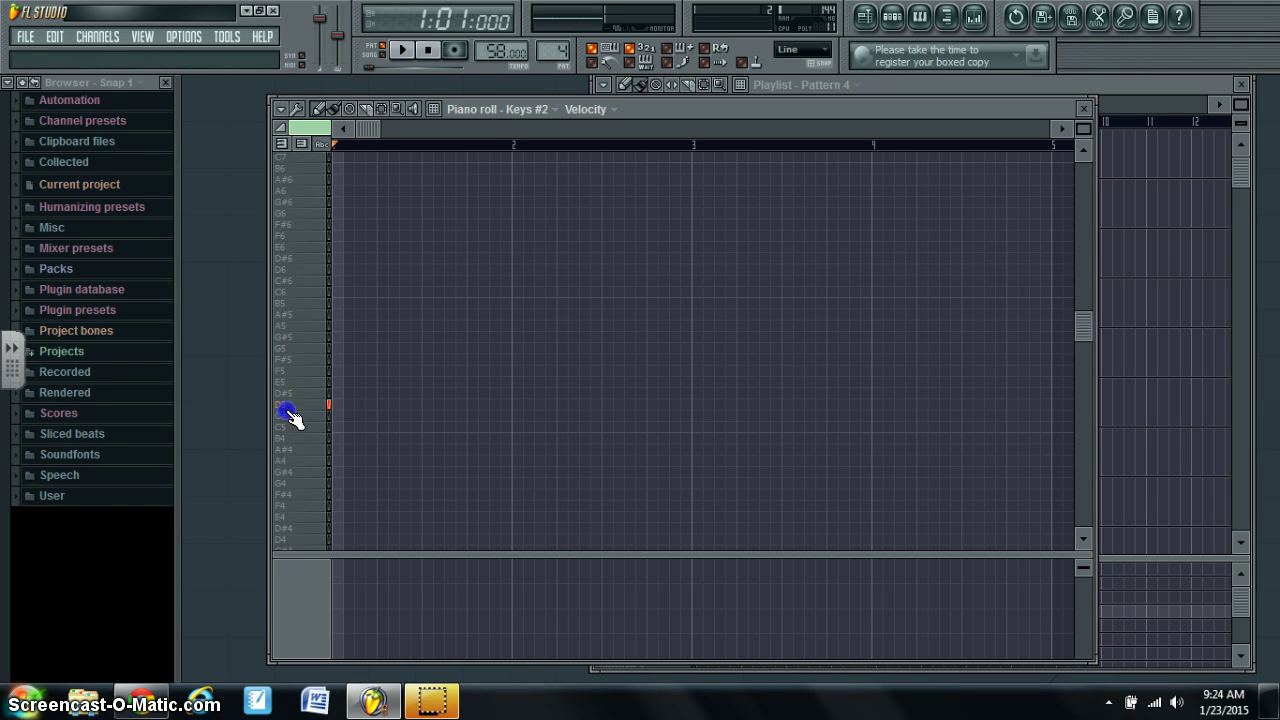
Enter a six-step D5 note starting at step 13 of bar 1 and remove the stray notes.
click(340, 405)
drag(344, 402, 457, 400)
double_click(511, 402)
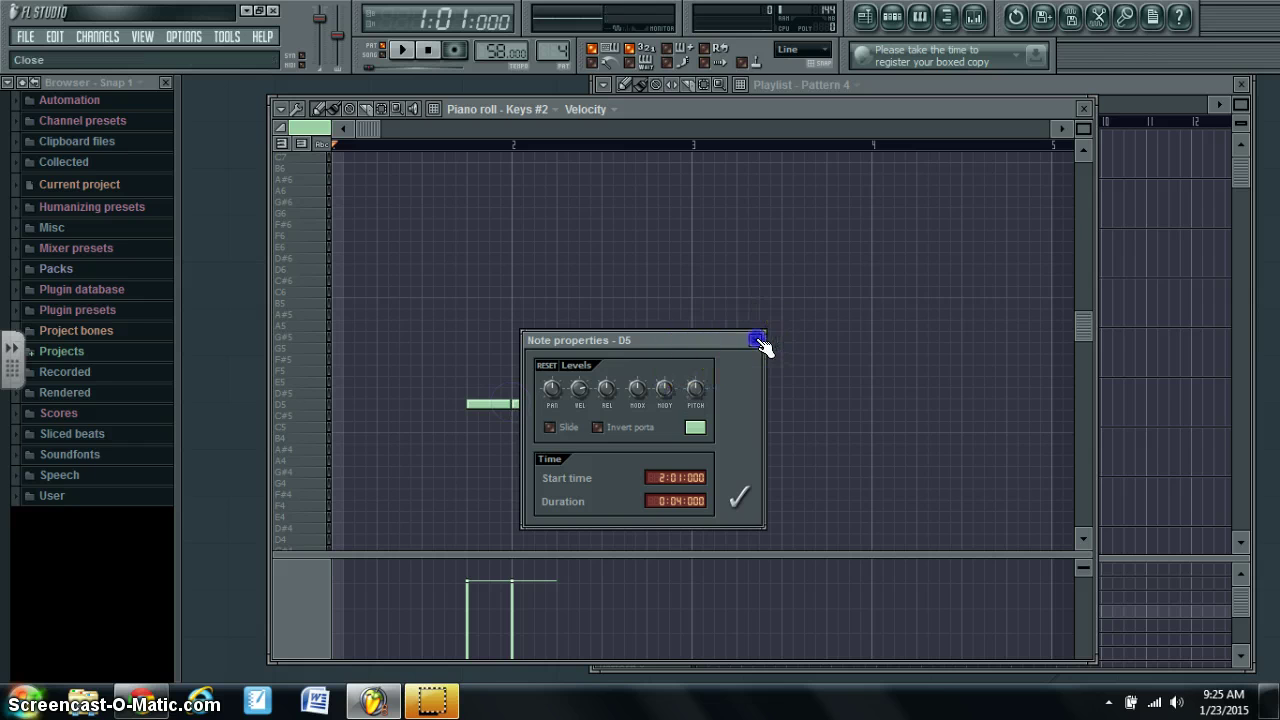
click(757, 341)
right_click(531, 405)
click(511, 405)
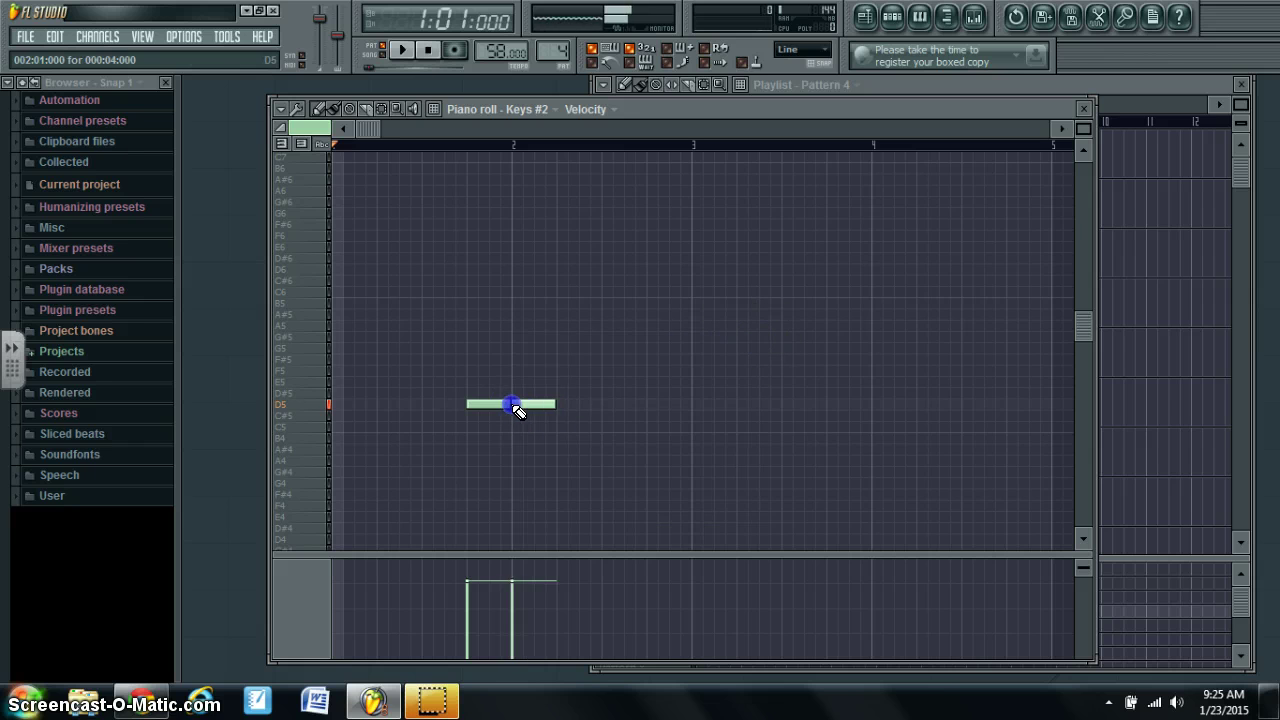
right_click(514, 406)
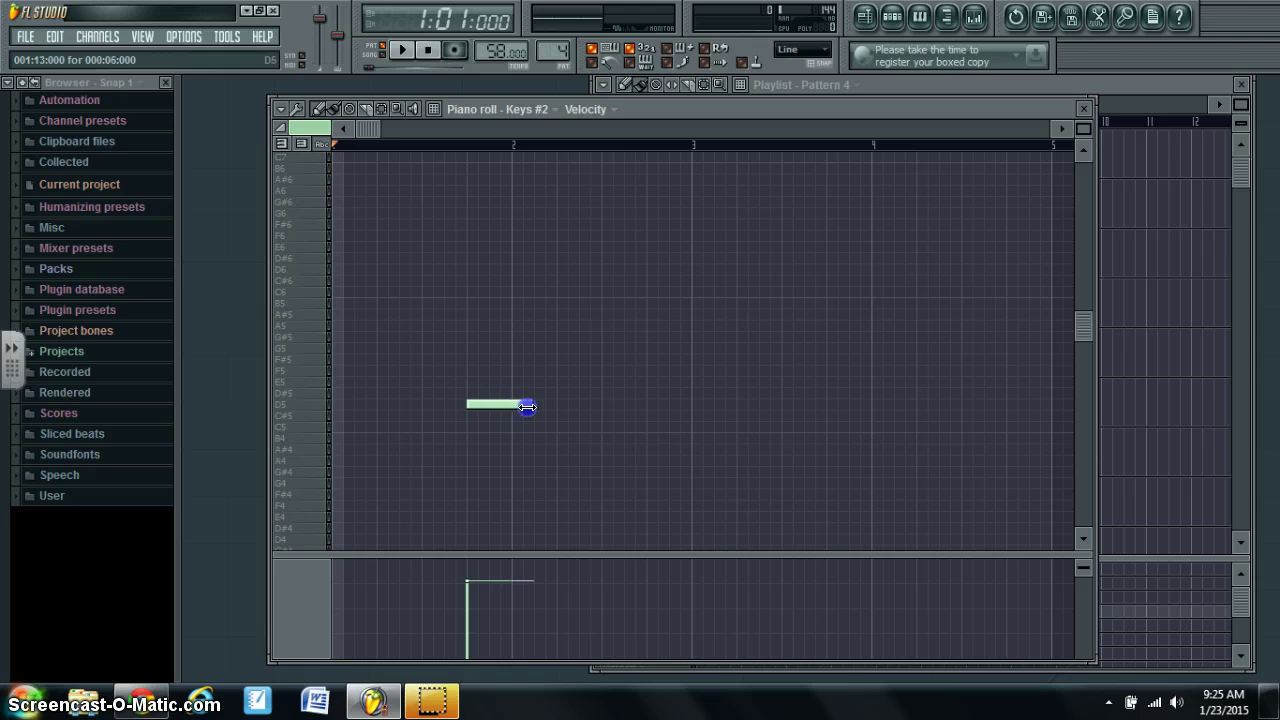
click(477, 531)
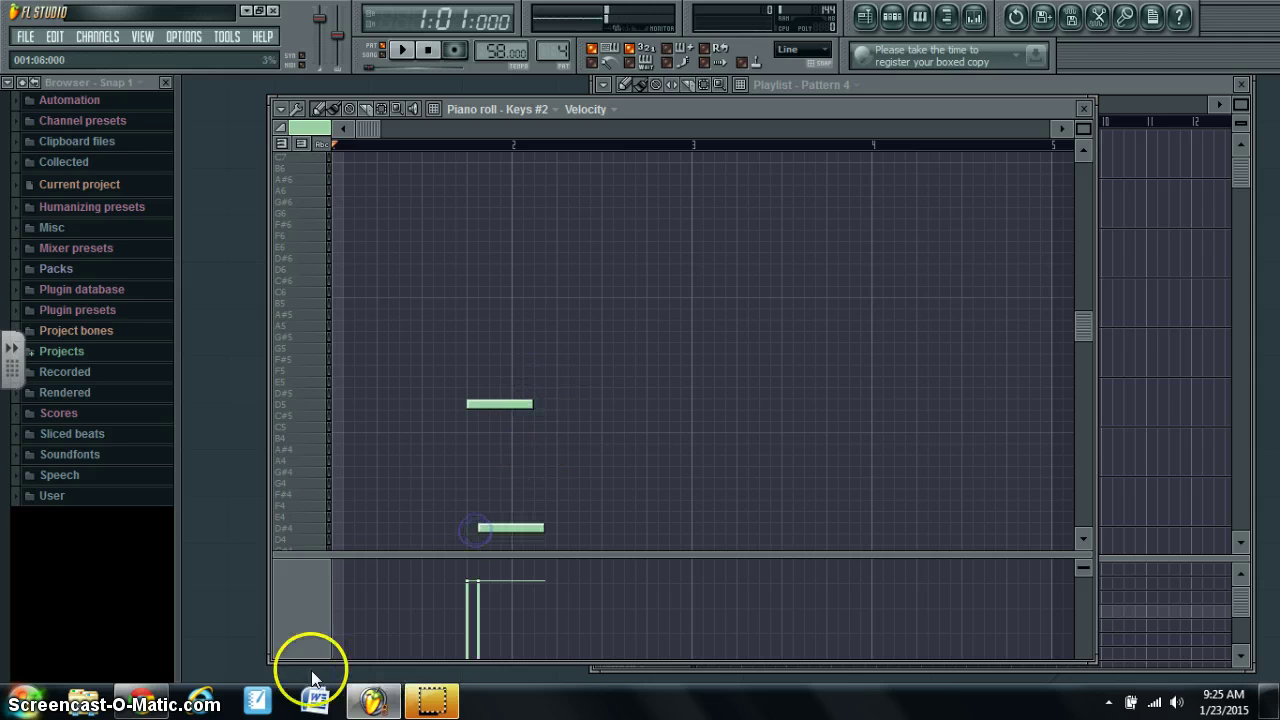
right_click(491, 528)
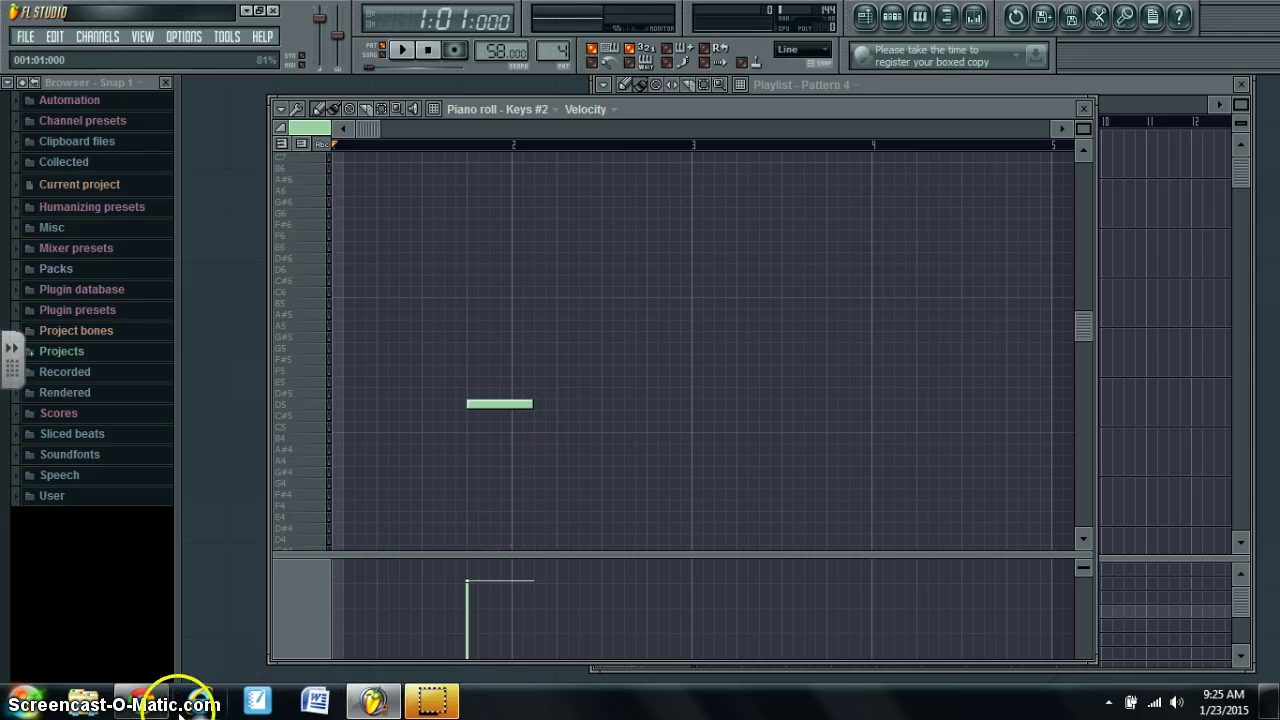
Check the second melody note in Hooktheory and enter a six-step C#5 note starting at step 3 of bar 2.
click(140, 700)
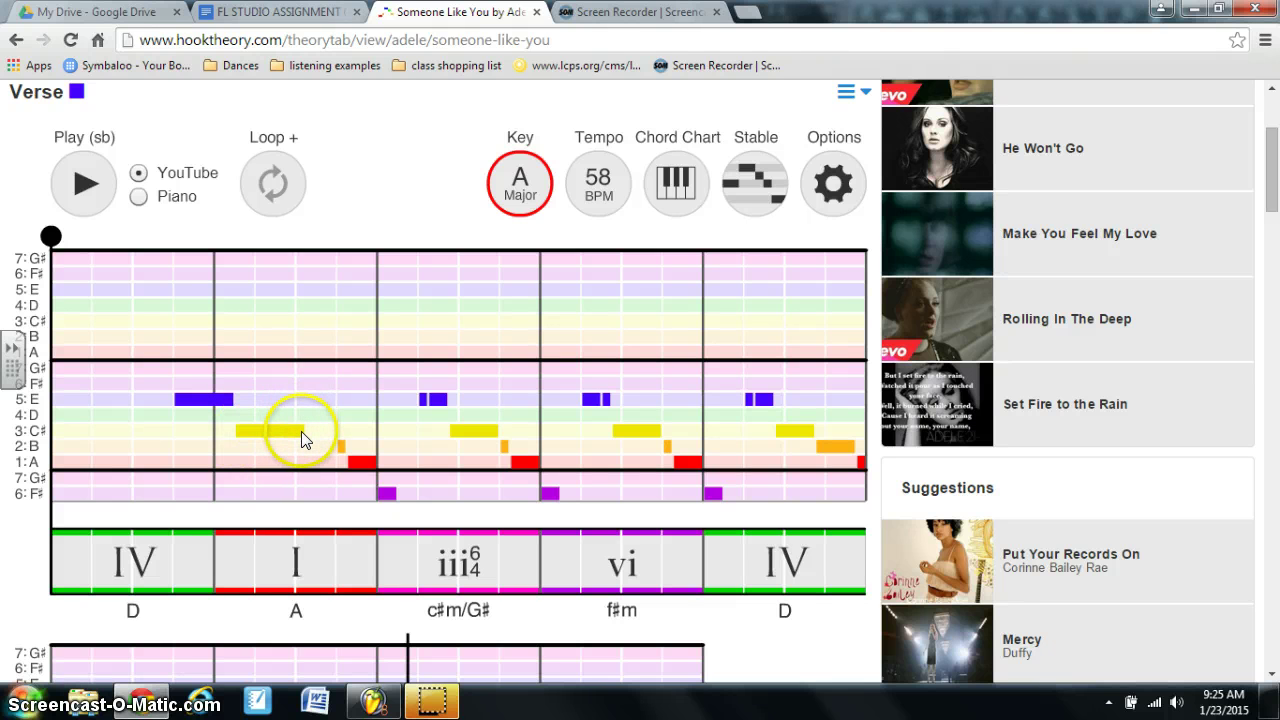
click(368, 706)
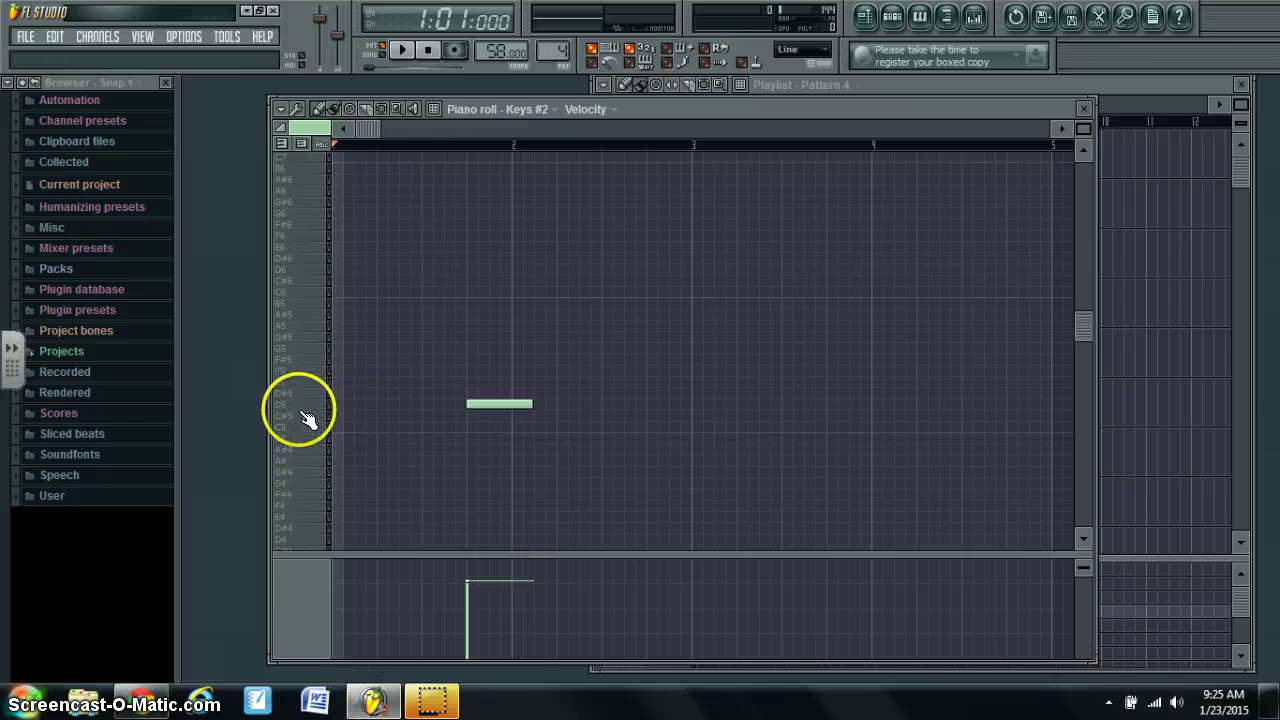
click(548, 417)
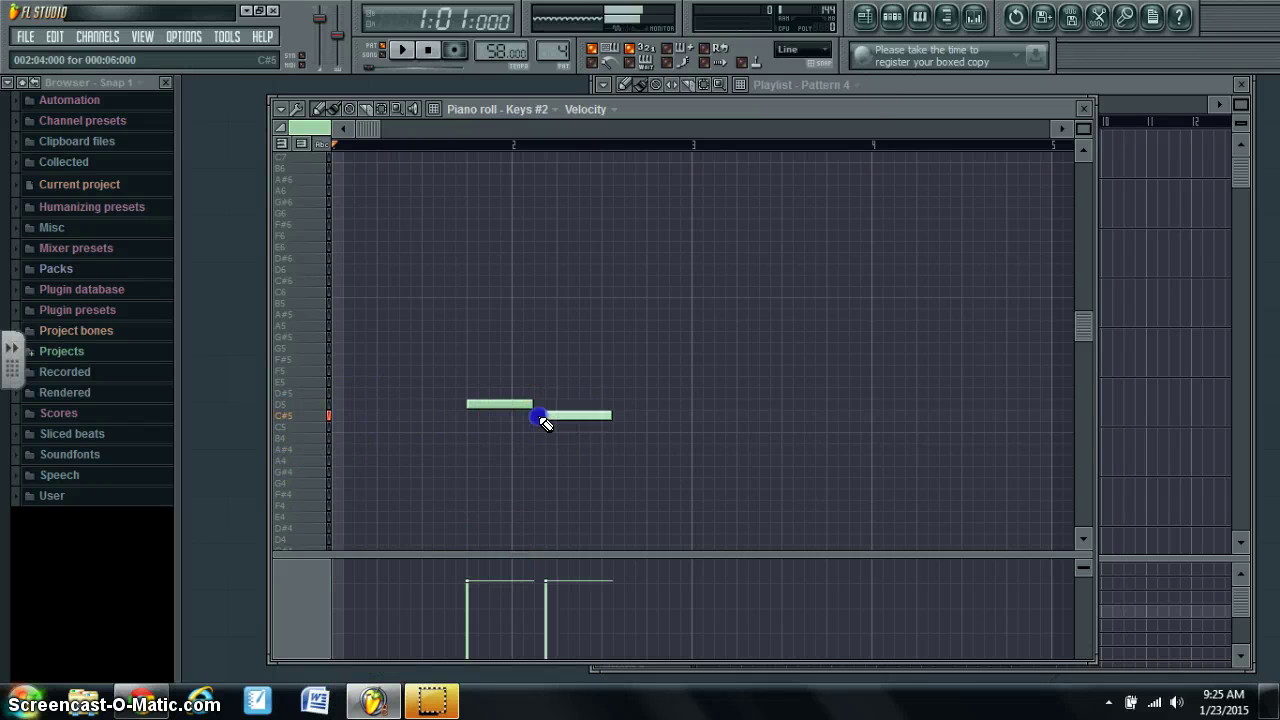
drag(543, 421, 540, 417)
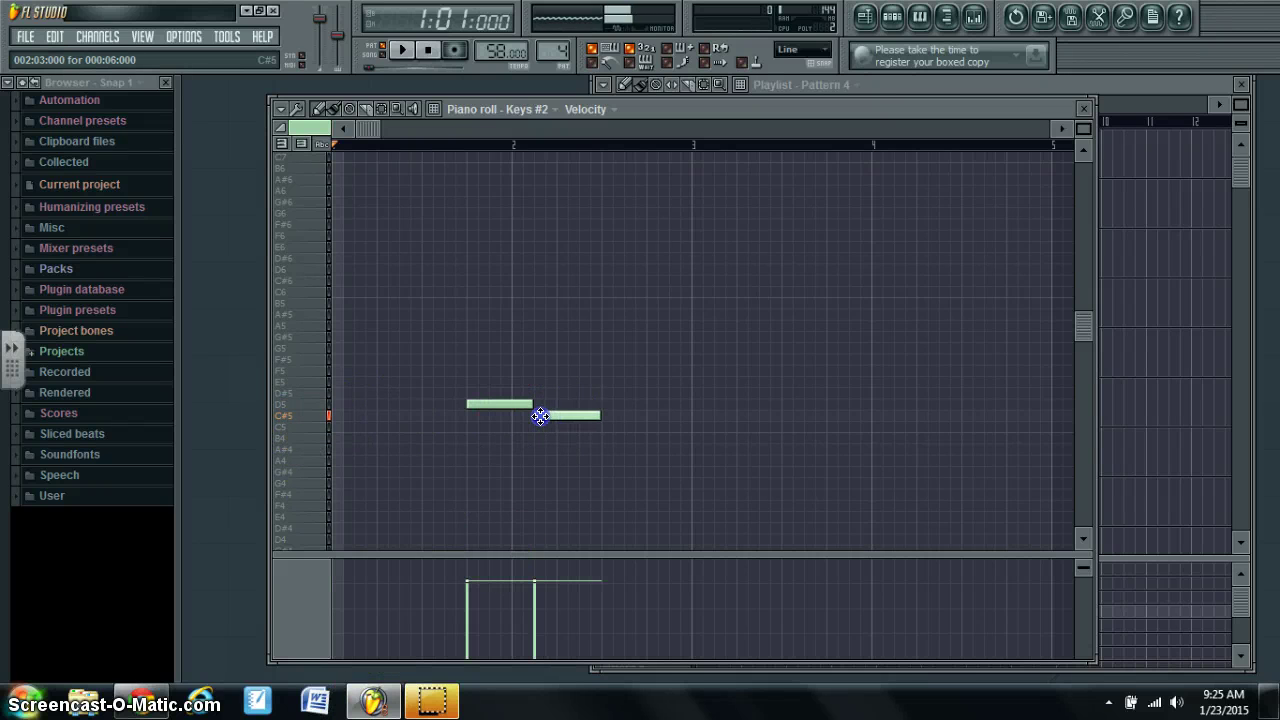
click(603, 417)
right_click(612, 417)
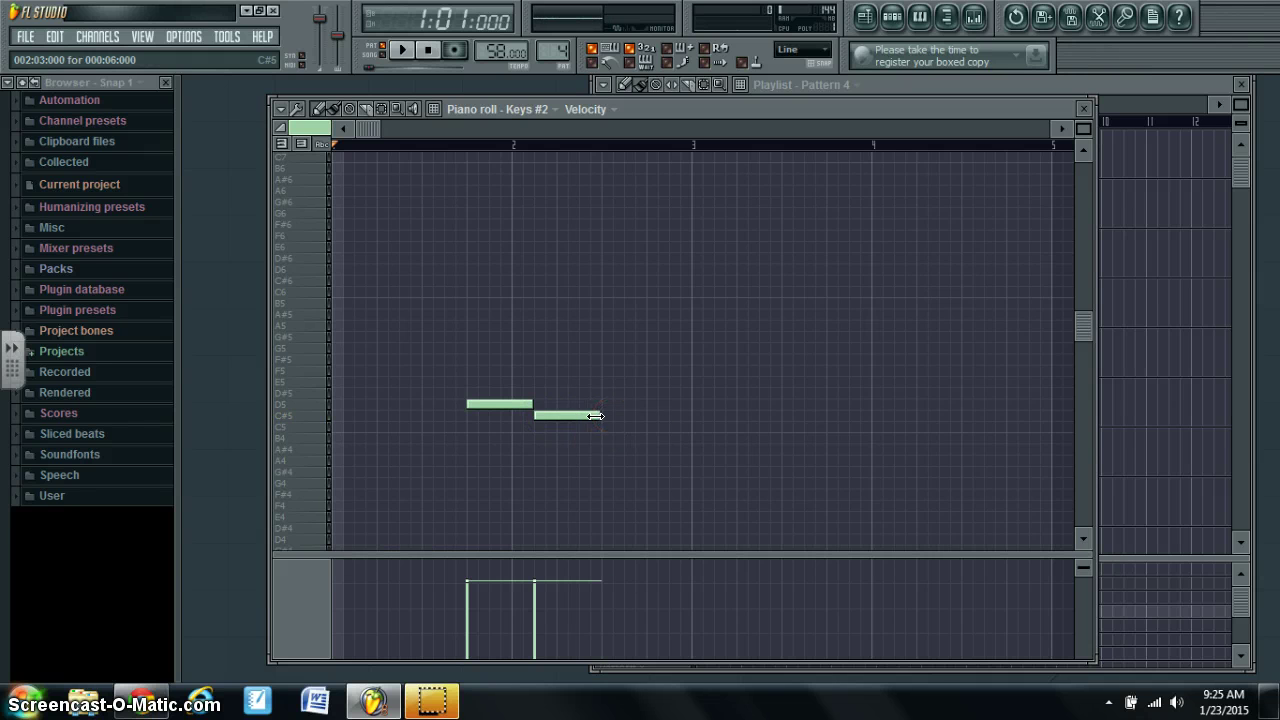